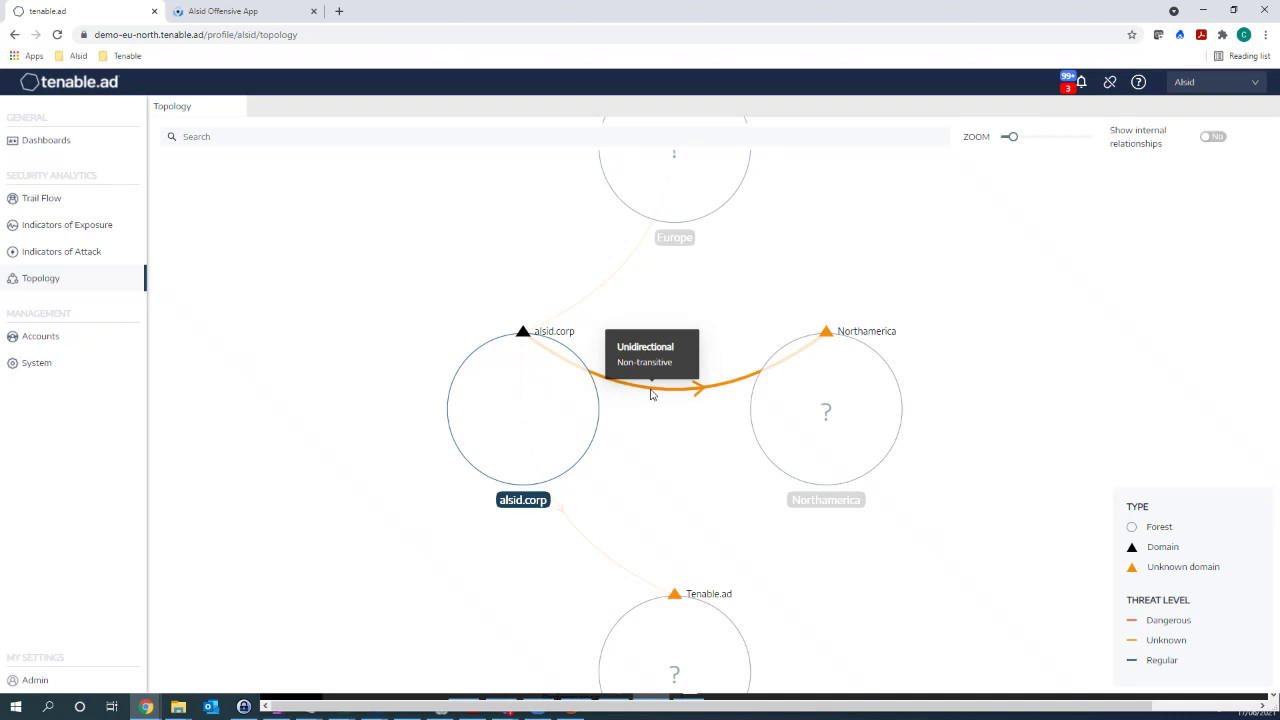
Open Indicators of Exposure and review the indicators from critical down to low severity.
left_click(60, 226)
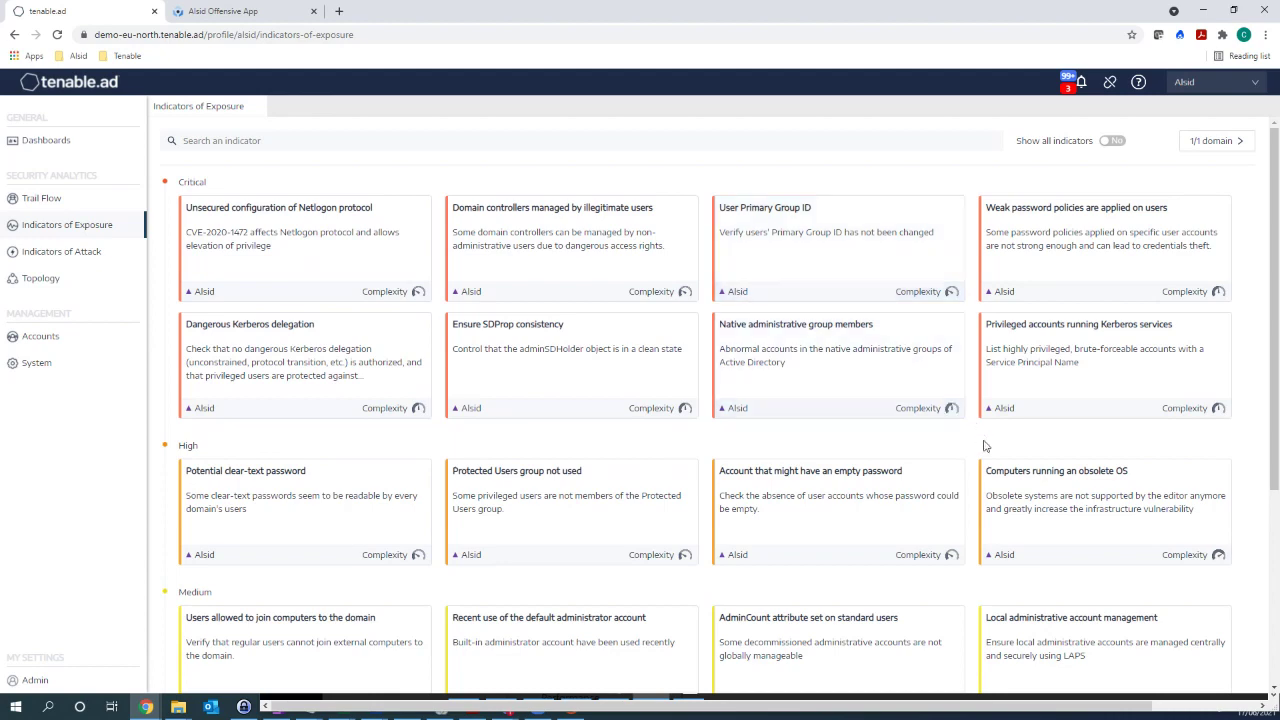
scroll(993, 444, "down", 1)
scroll(551, 434, "down", 1)
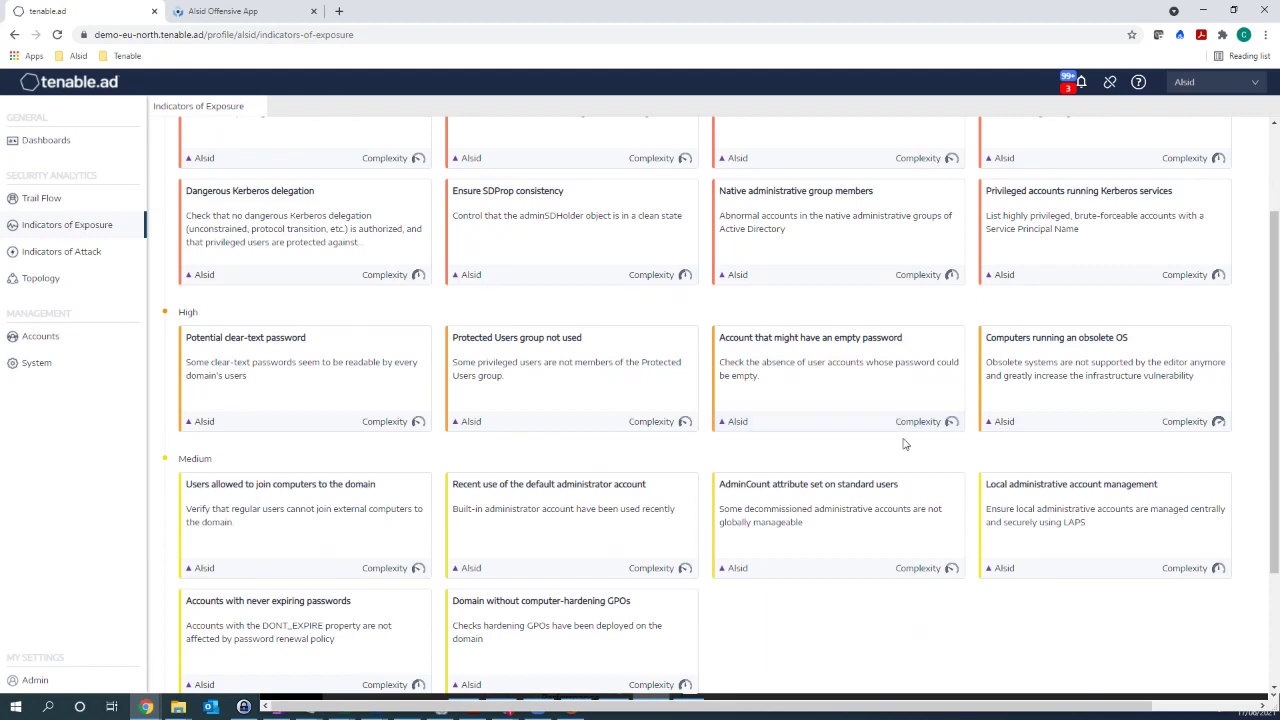
scroll(904, 444, "down", 2)
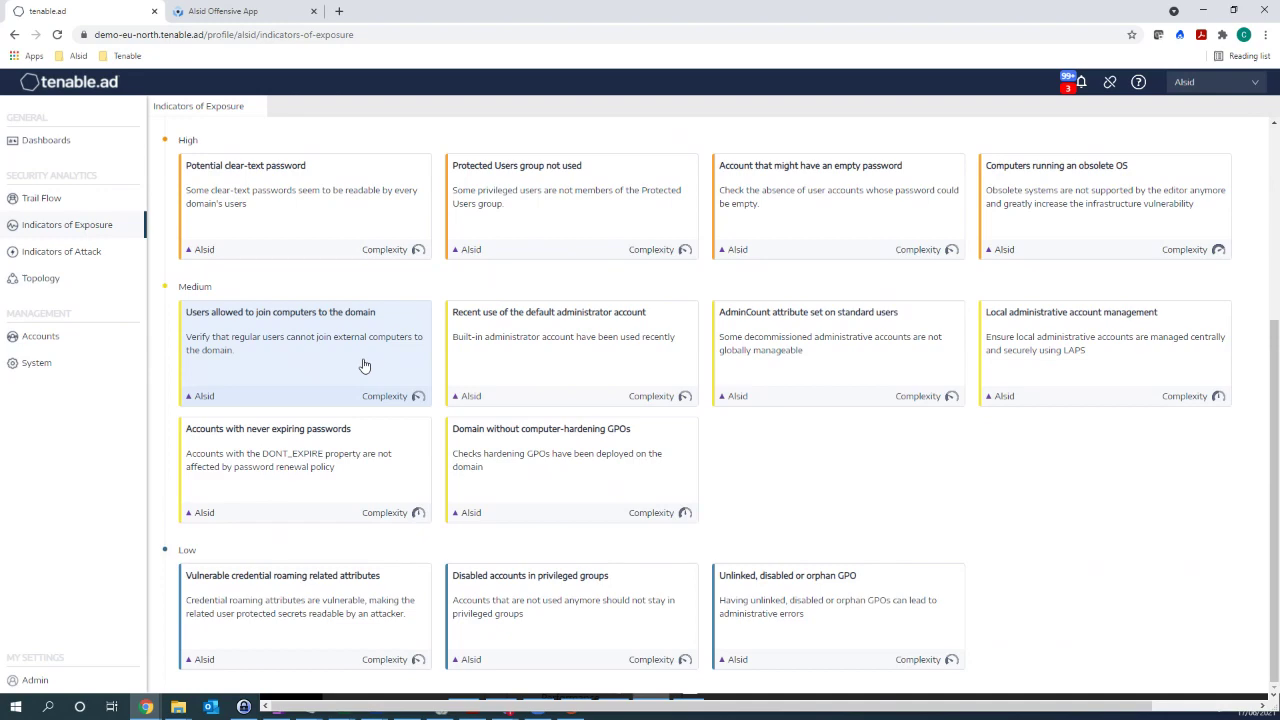
scroll(1012, 471, "up", 5)
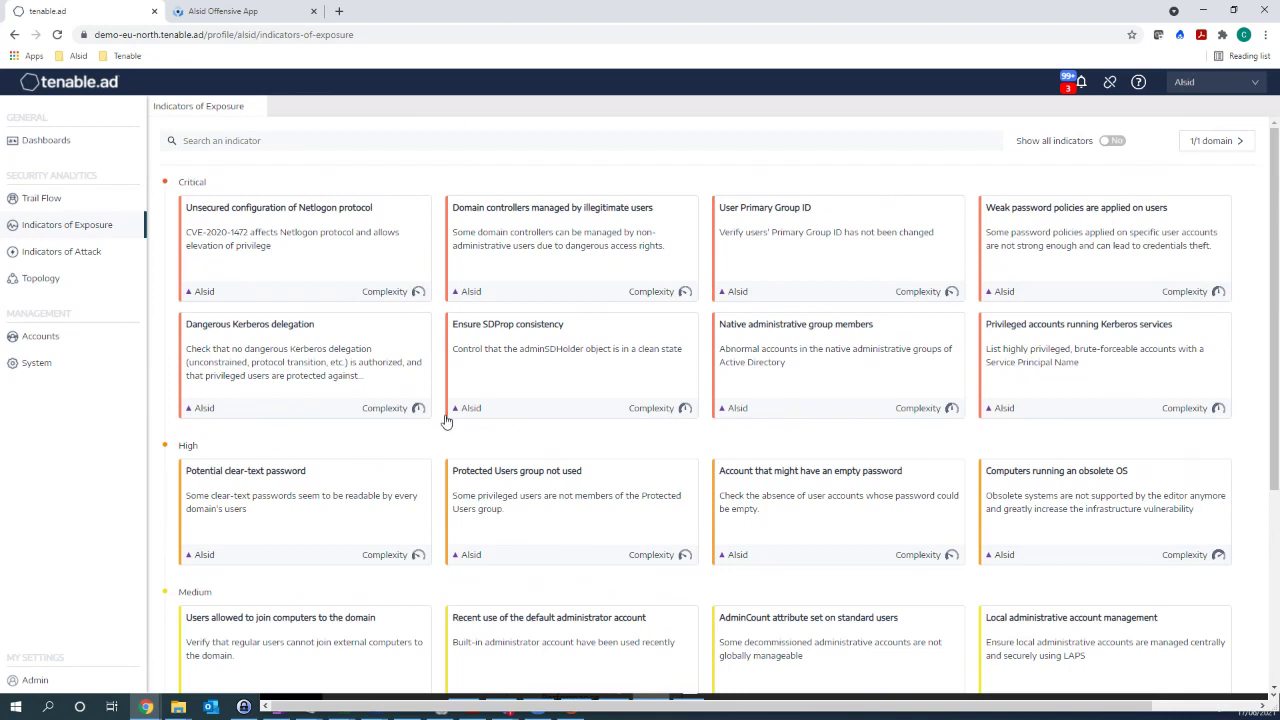
Open the Dangerous Kerberos delegation indicator and review its information, vulnerability details and deviant objects.
left_click(365, 399)
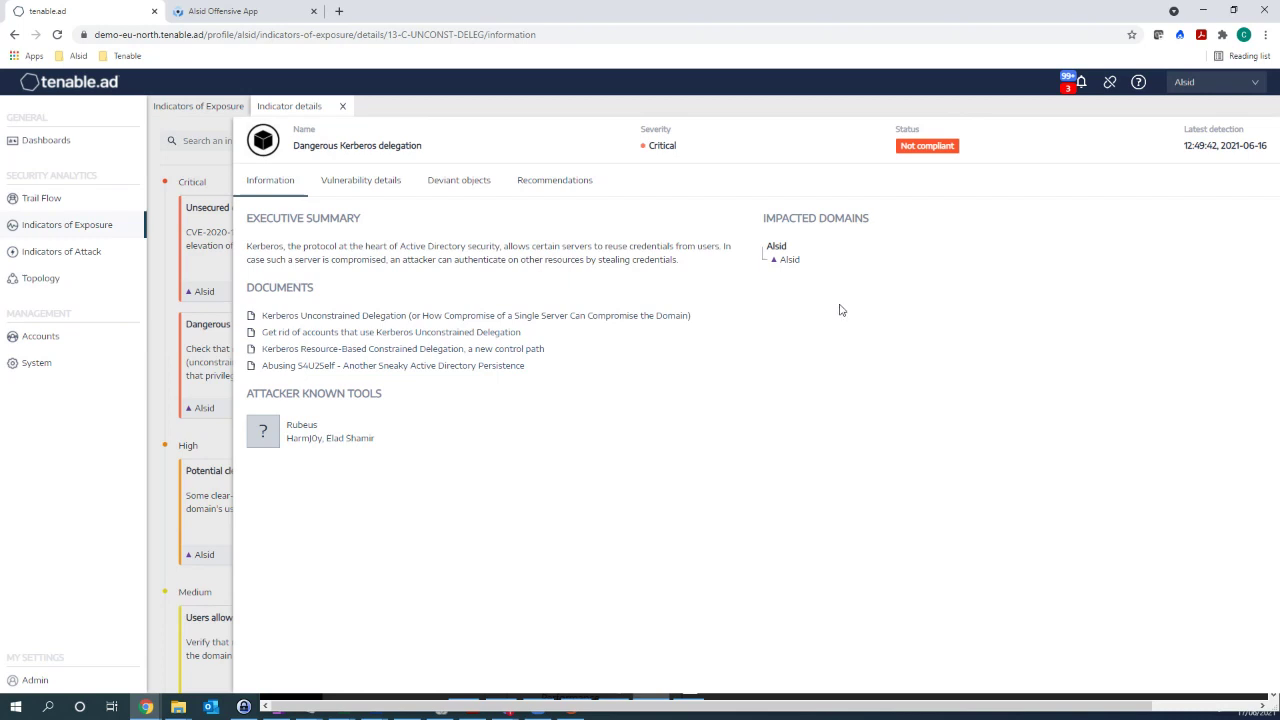
left_click(362, 184)
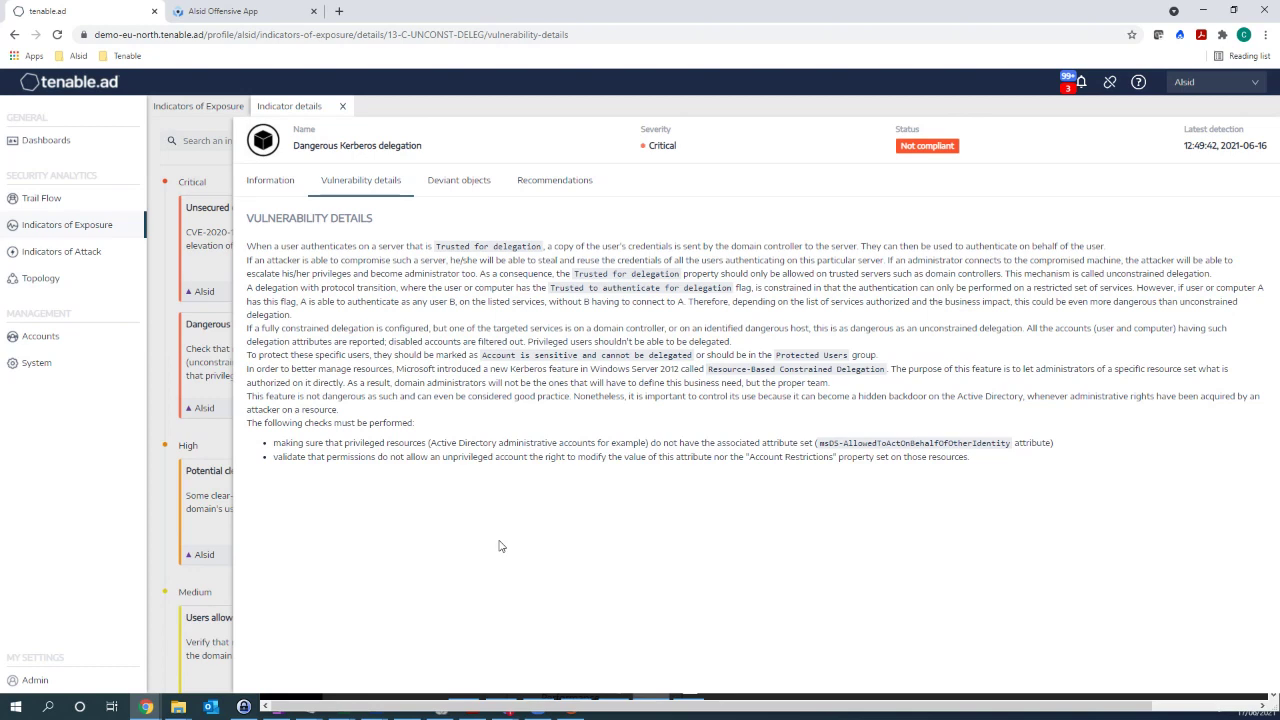
left_click(468, 189)
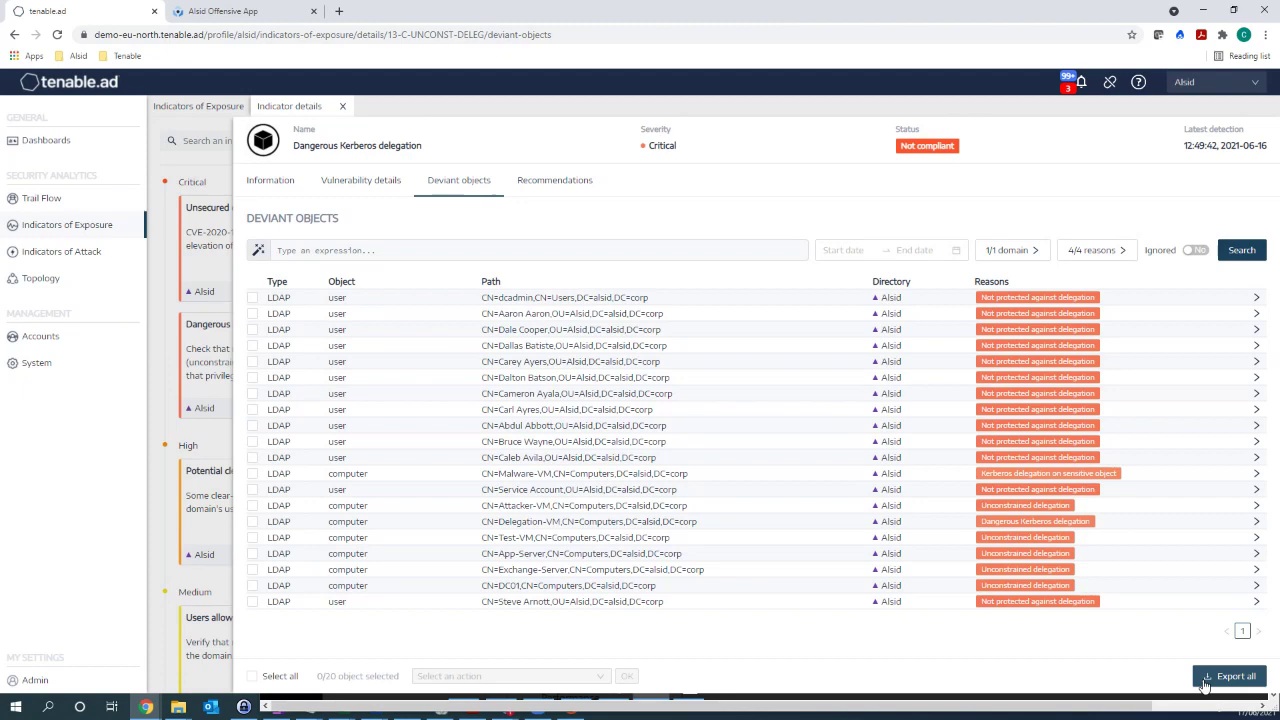
Filter the deviant objects to show only the Unconstrained delegation reason.
left_click(1110, 251)
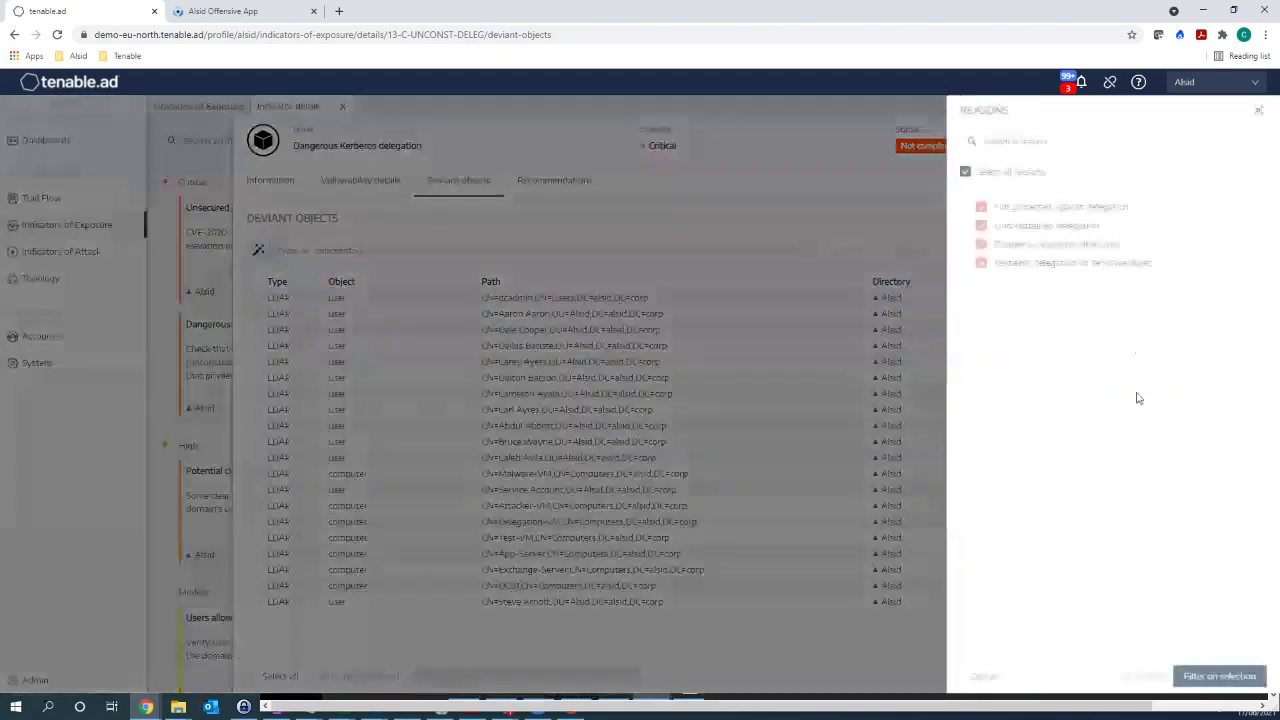
left_click(981, 262)
left_click(981, 244)
left_click(981, 206)
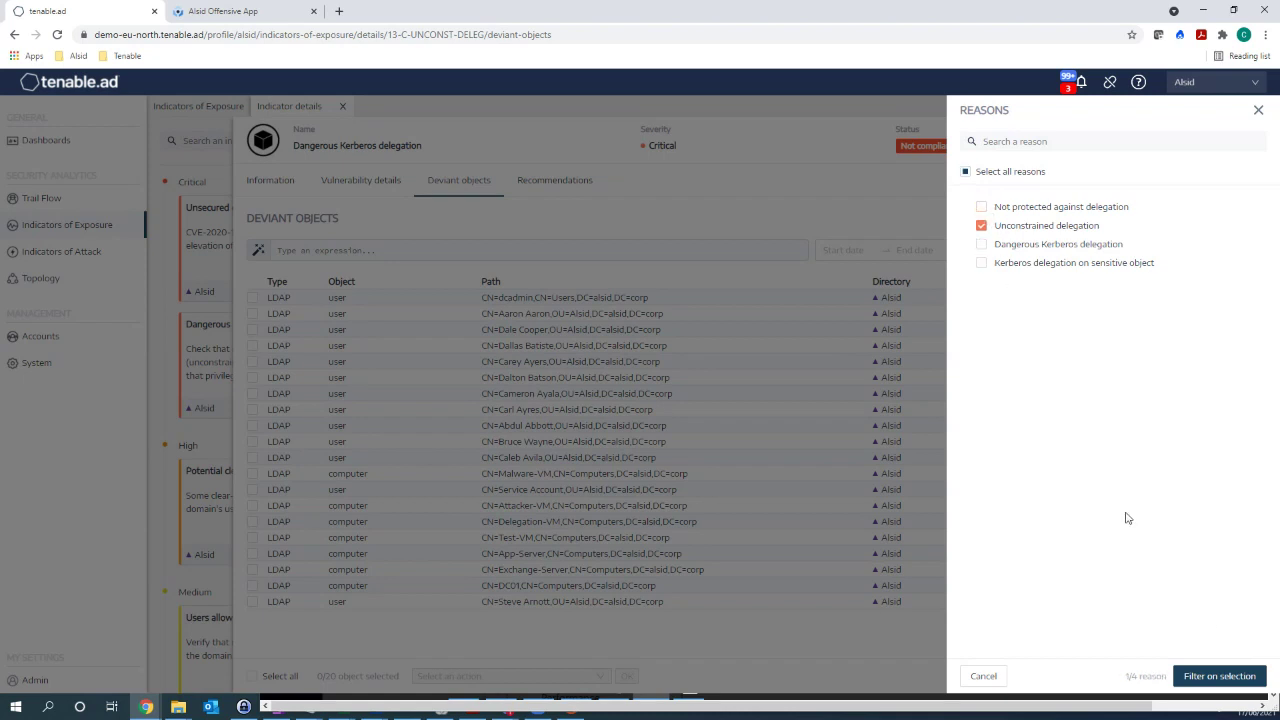
left_click(1240, 677)
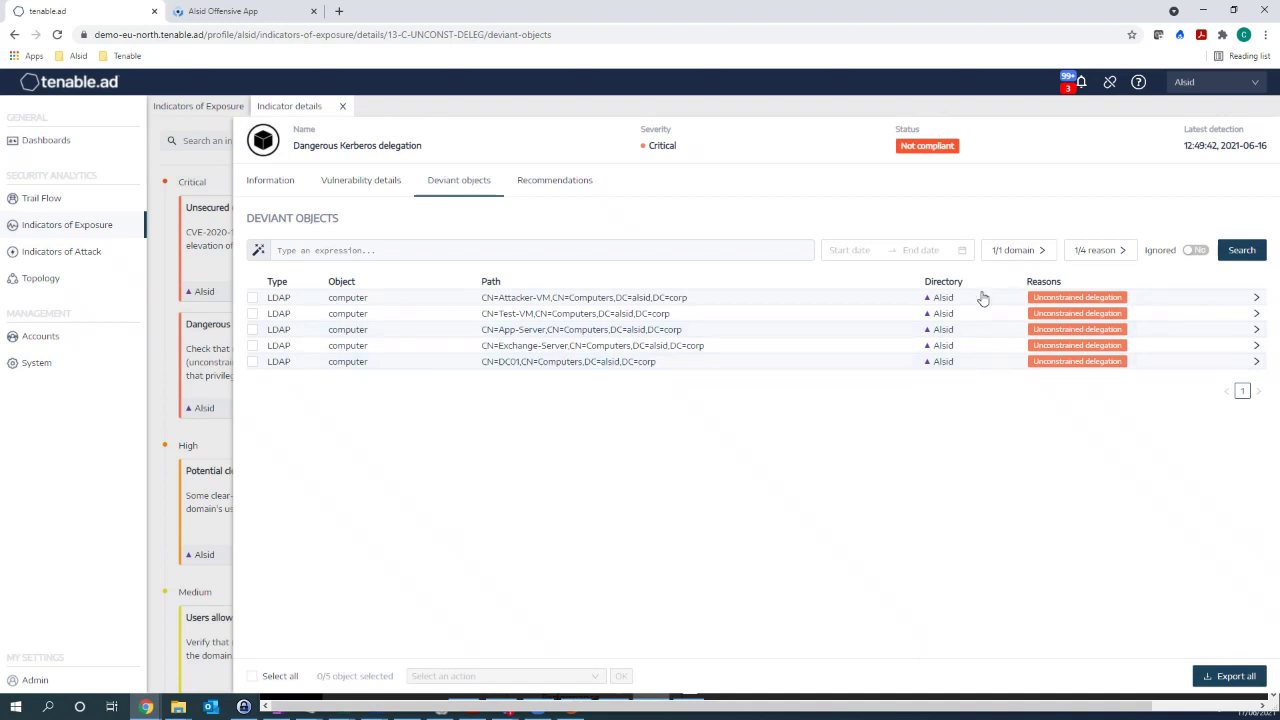
Inspect the forest and domain filter for the deviant objects, and expand the deviance details of the DC01 computer.
left_click(1012, 250)
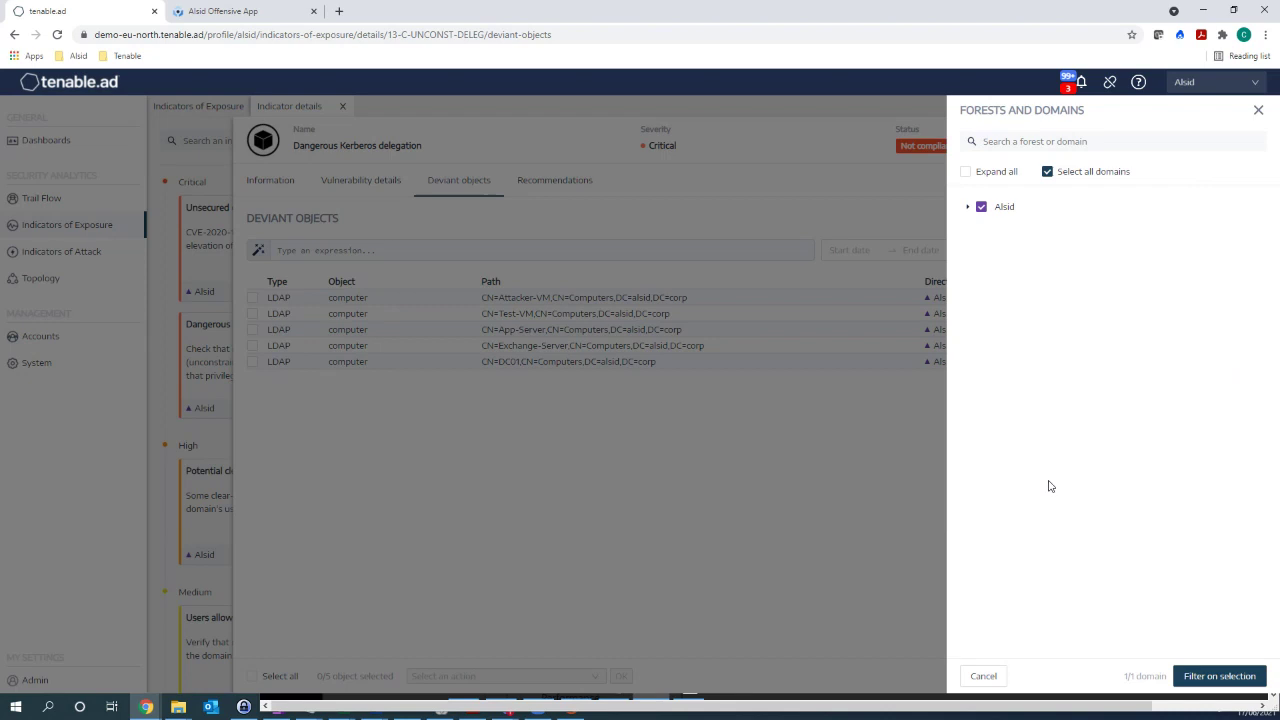
left_click(967, 207)
left_click(1258, 110)
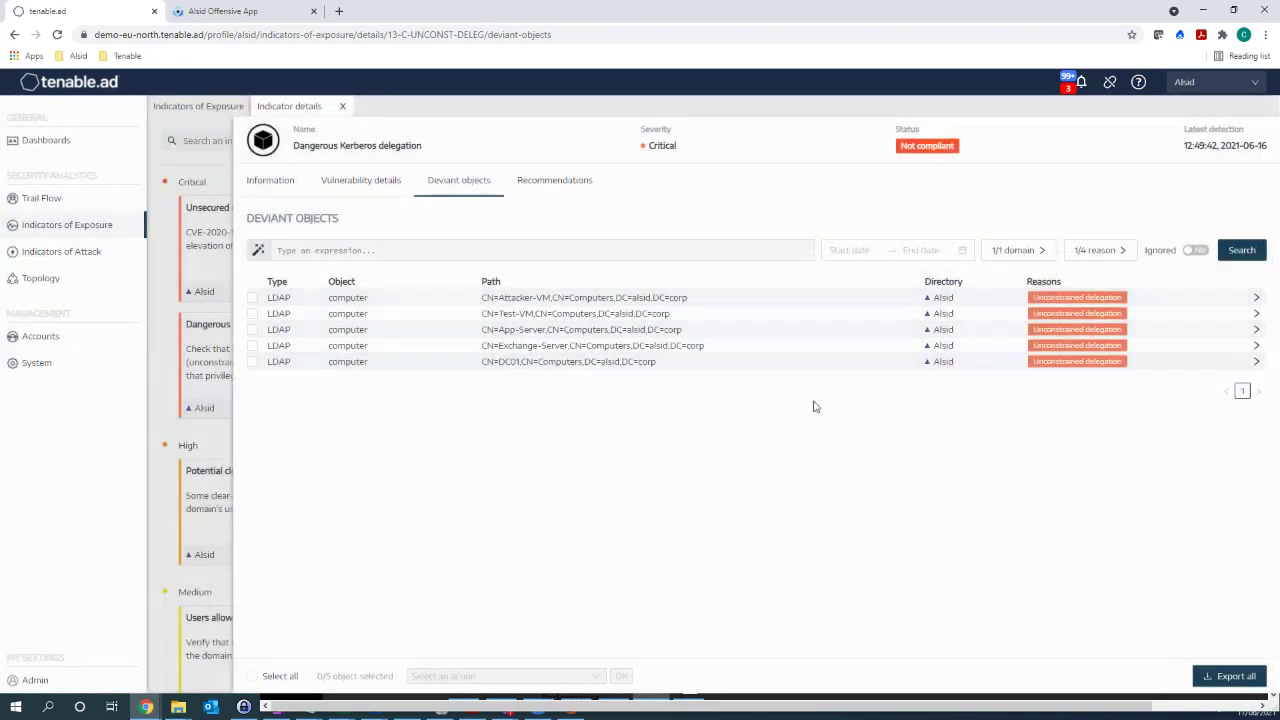
left_click(593, 365)
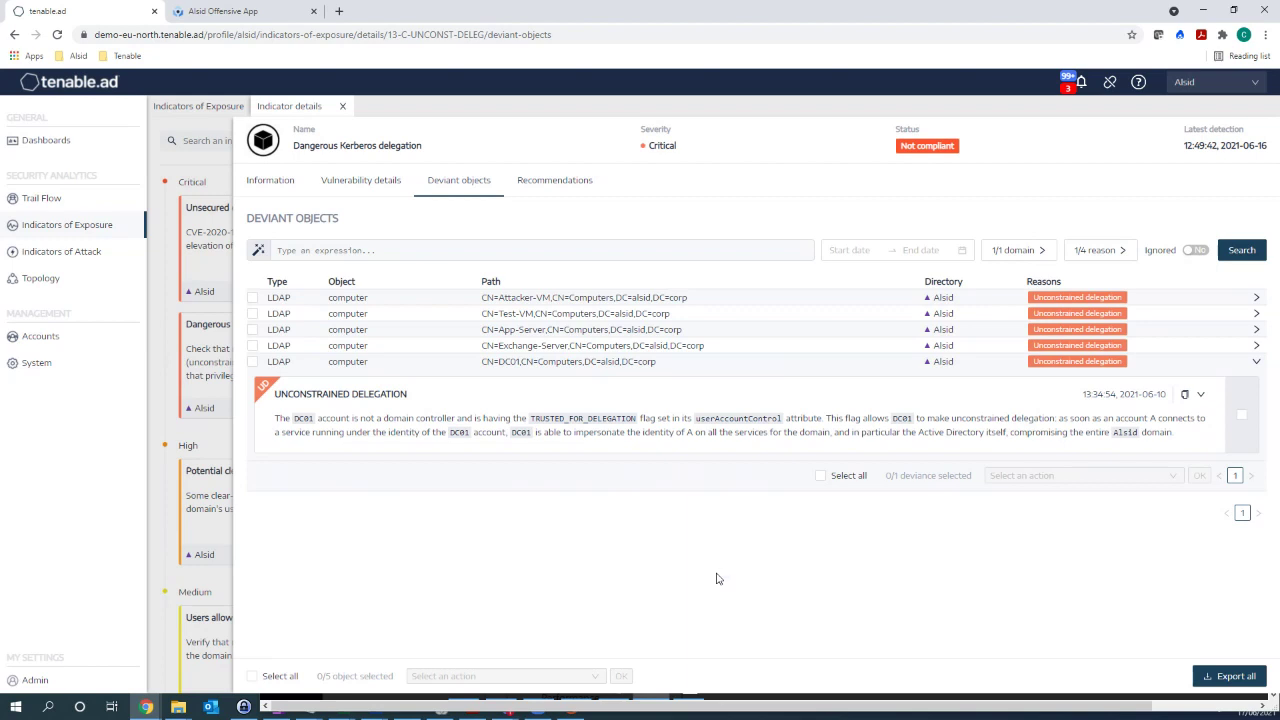
Read the Dangerous Kerberos delegation recommendations, highlighting userAccountControl and the "Account is sensitive and cannot be delegated" setting, and close the indicator.
left_click(582, 192)
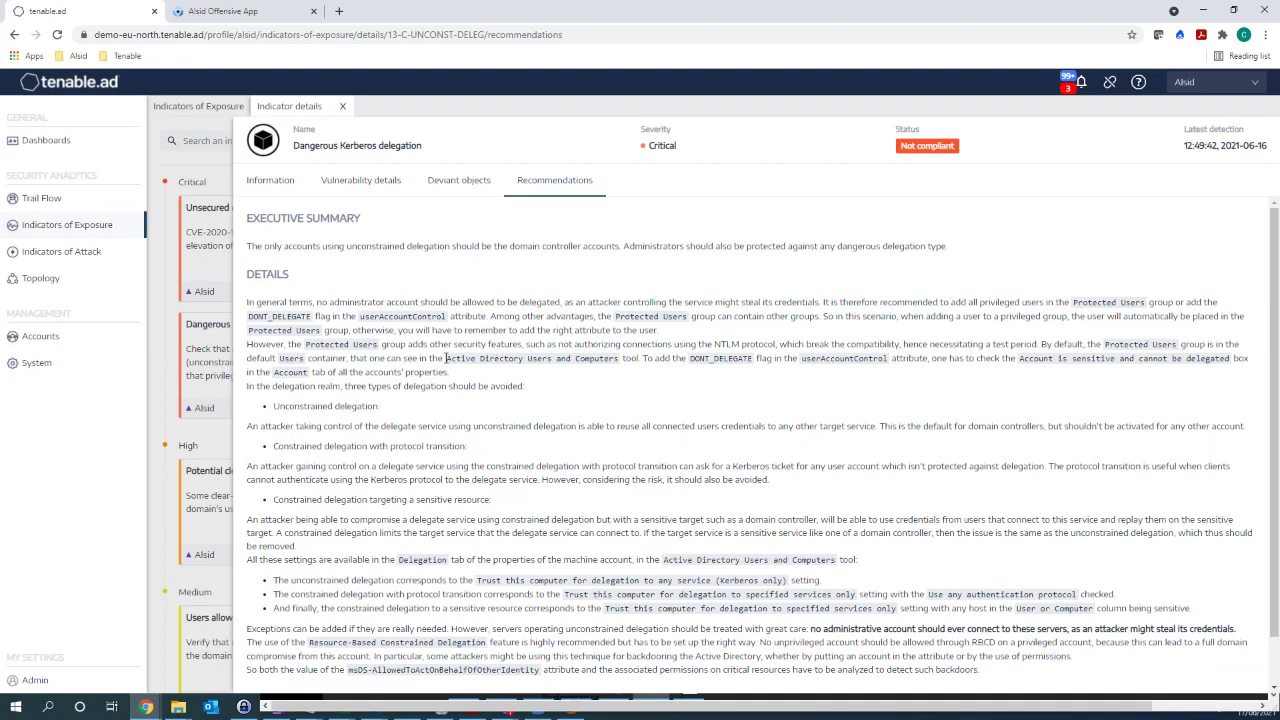
left_click_drag(446, 357, 887, 358)
left_click(622, 366)
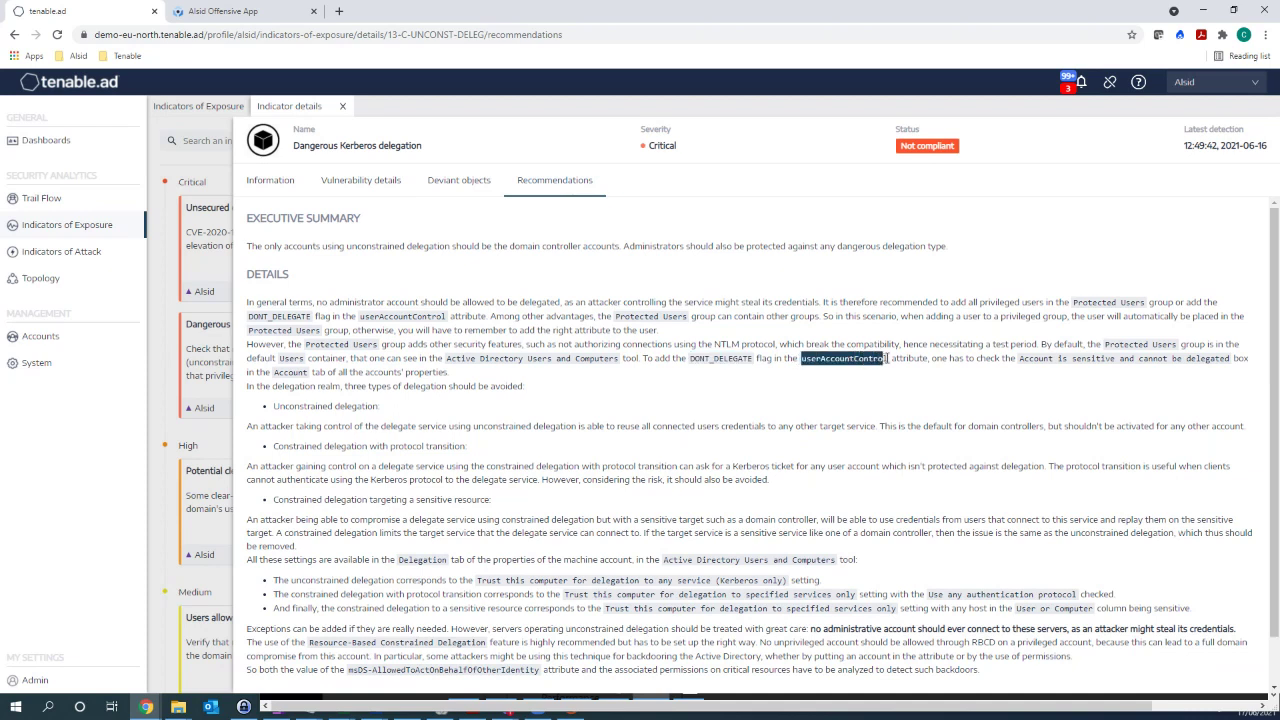
left_click(888, 358)
left_click_drag(1020, 358, 1230, 360)
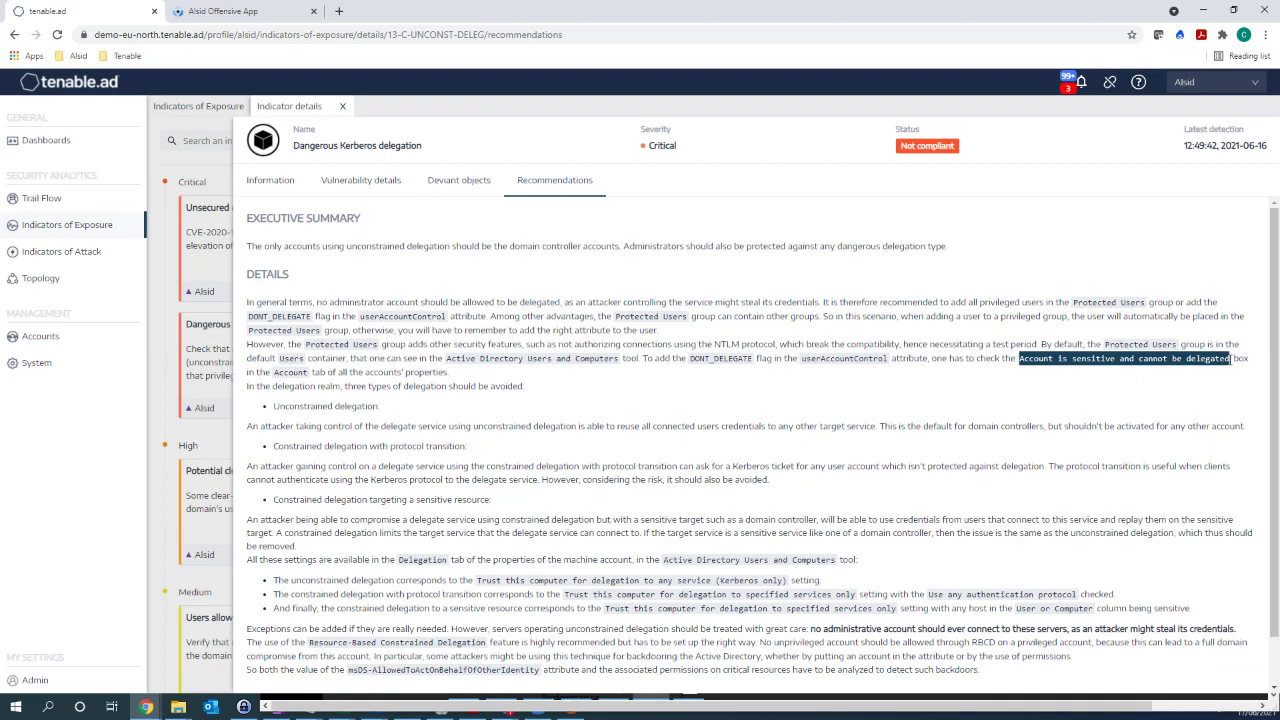
left_click(1231, 360)
left_click_drag(275, 371, 456, 372)
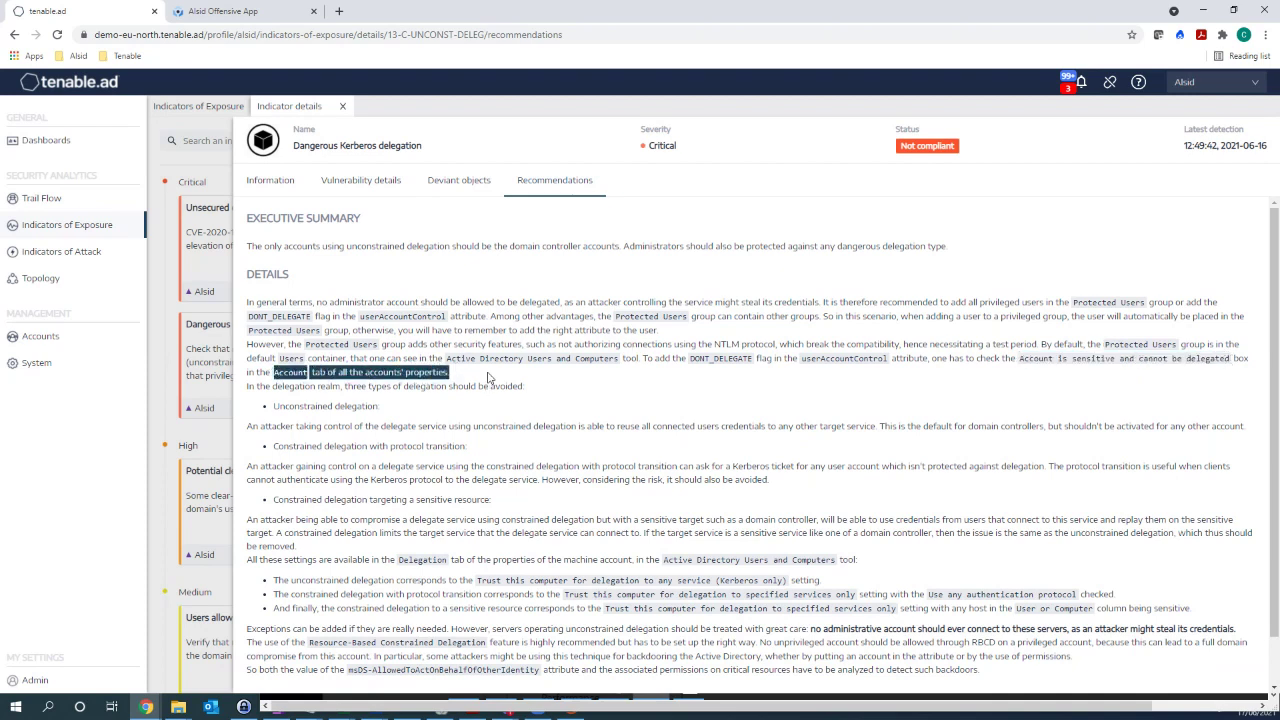
left_click(489, 376)
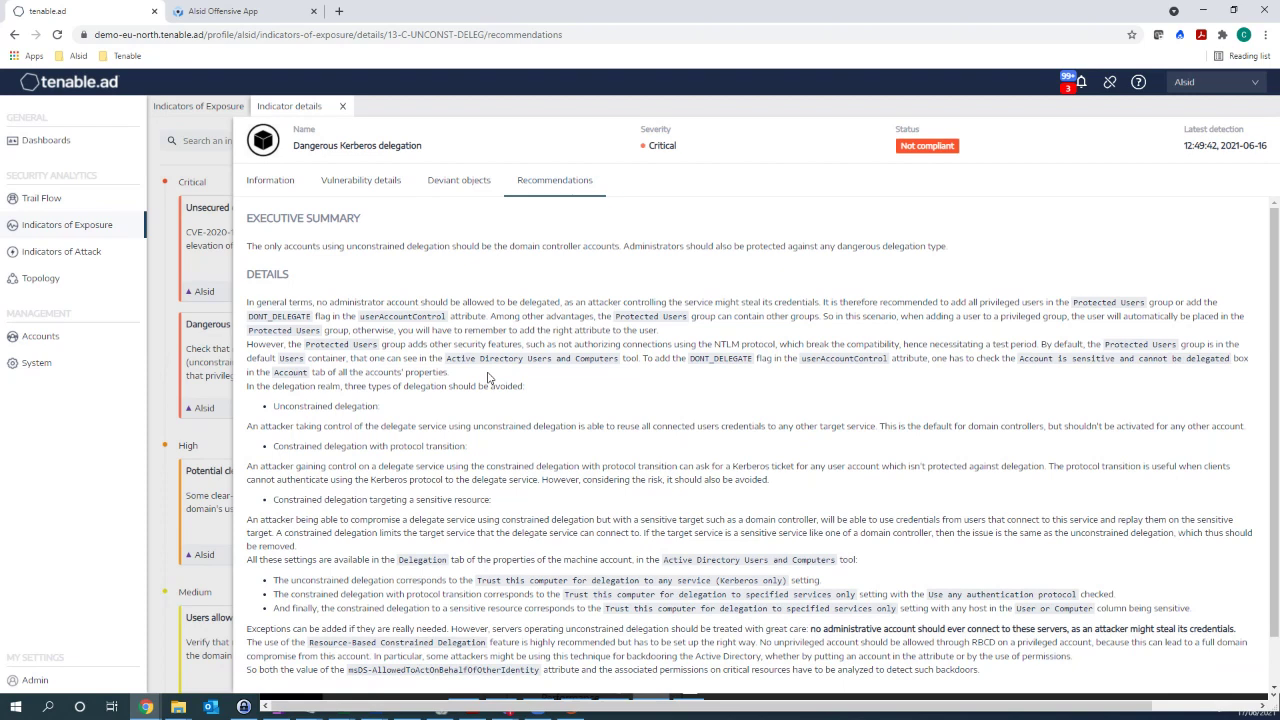
left_click(342, 106)
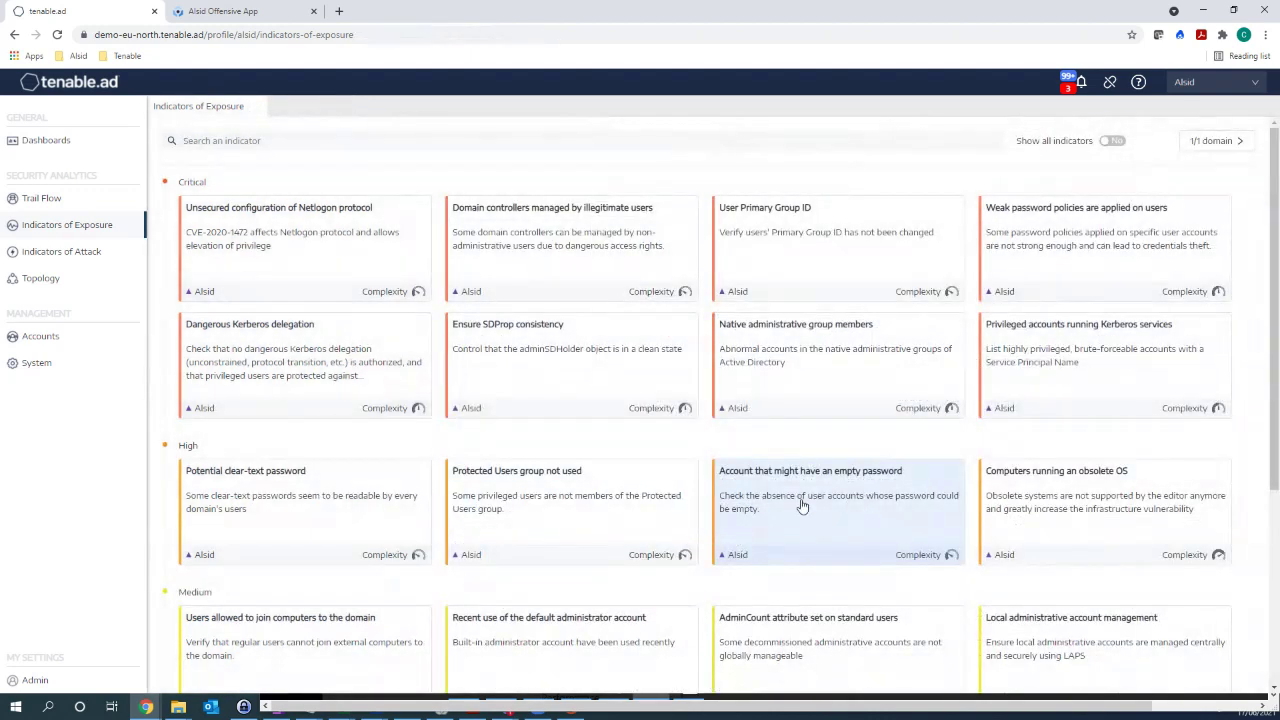
Review the recommendations for "Account that might have an empty password", highlighting the PowerShell command and its {user name} placeholder, and close the indicator.
left_click(838, 529)
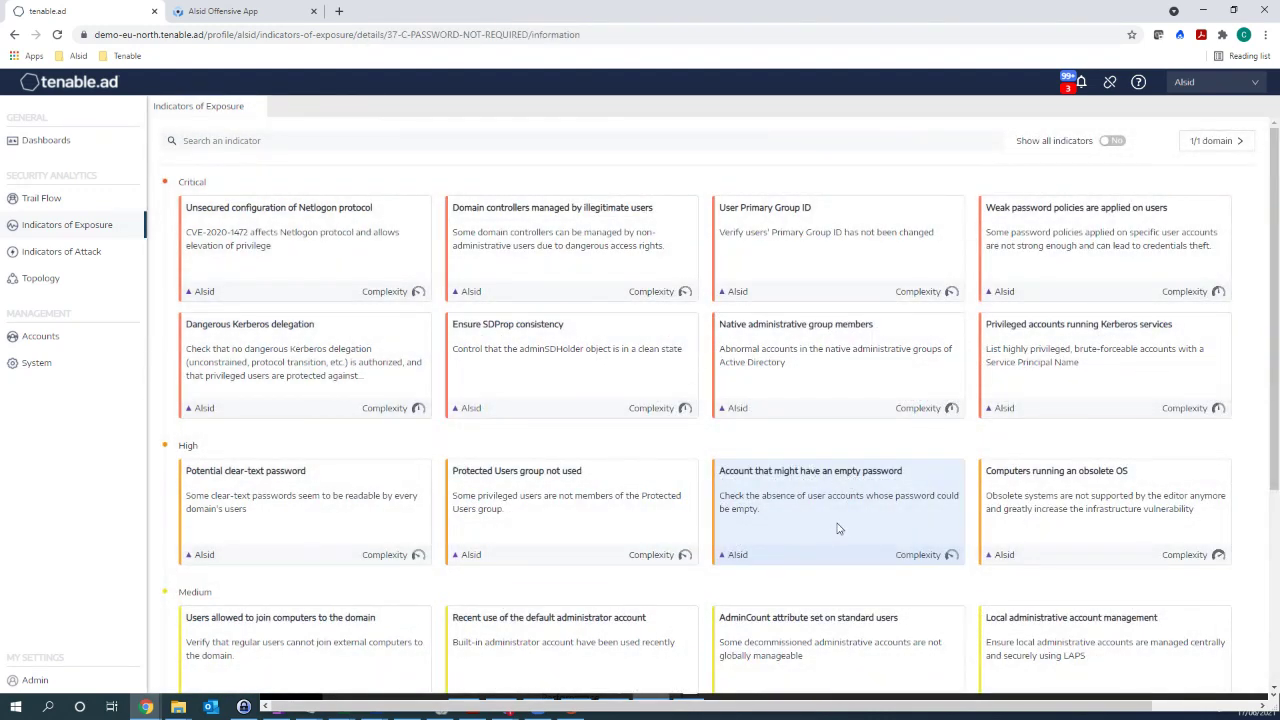
left_click(550, 186)
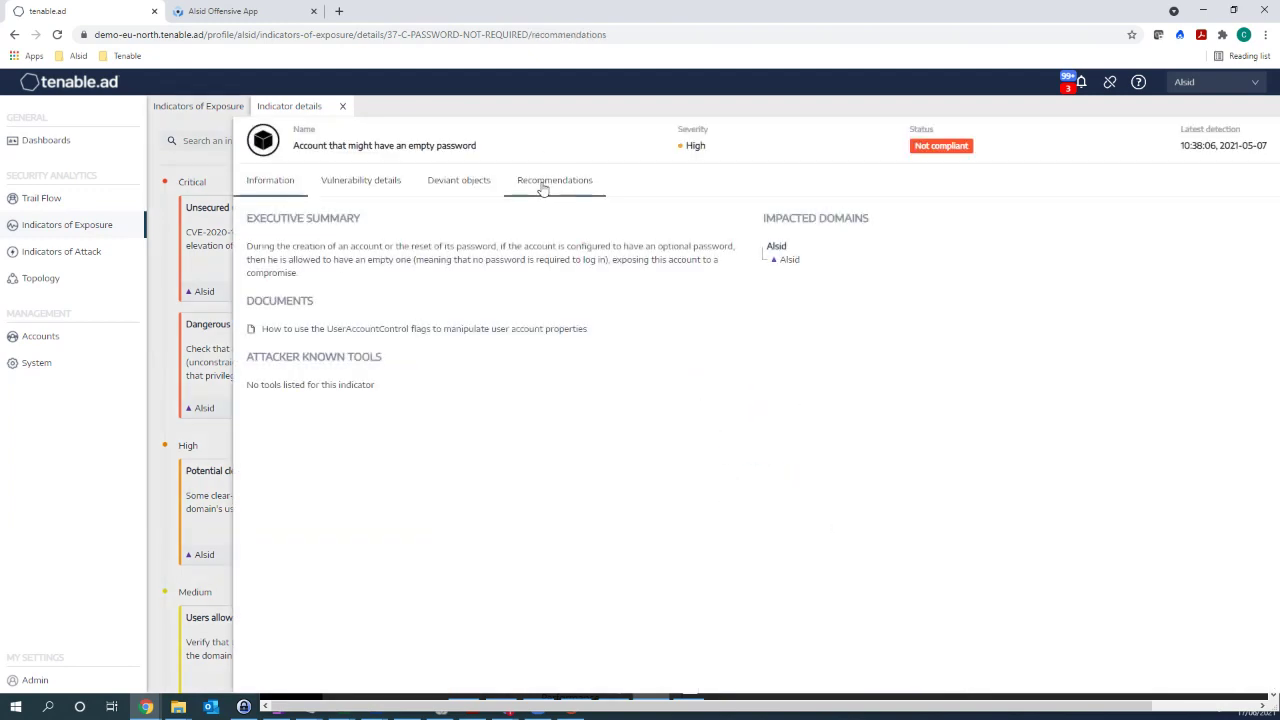
left_click_drag(979, 410, 620, 410)
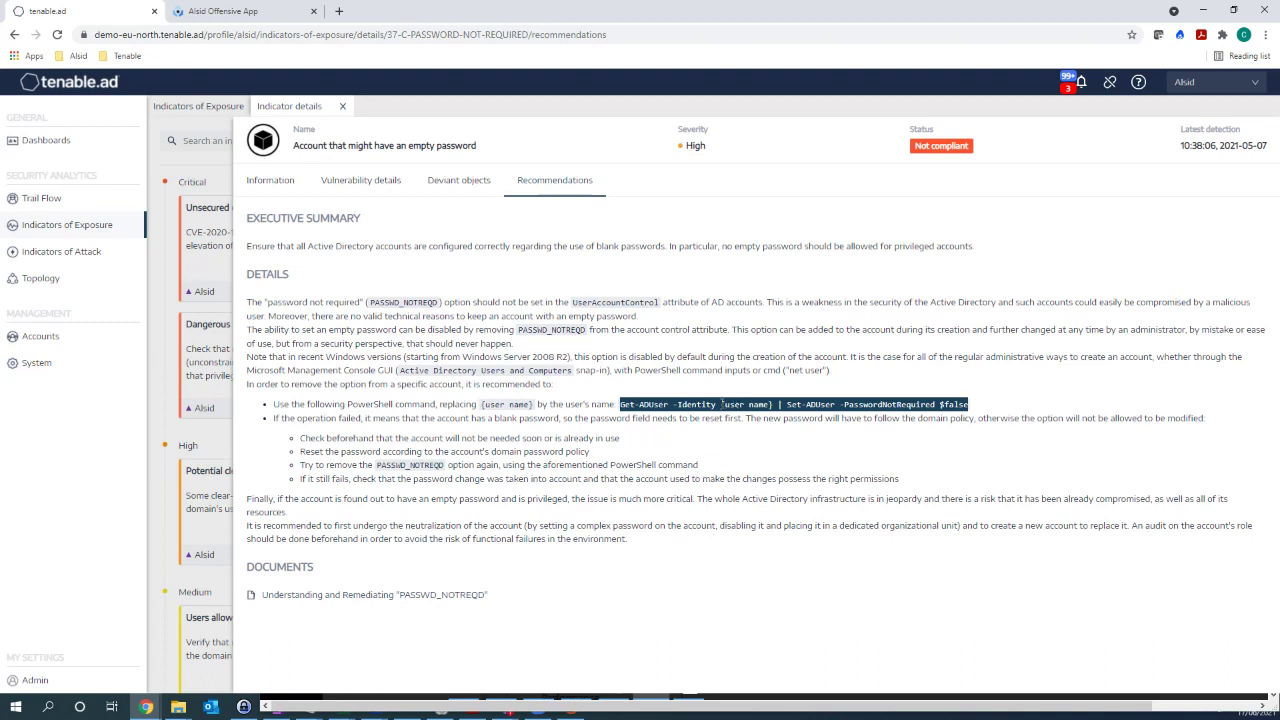
left_click_drag(772, 404, 719, 404)
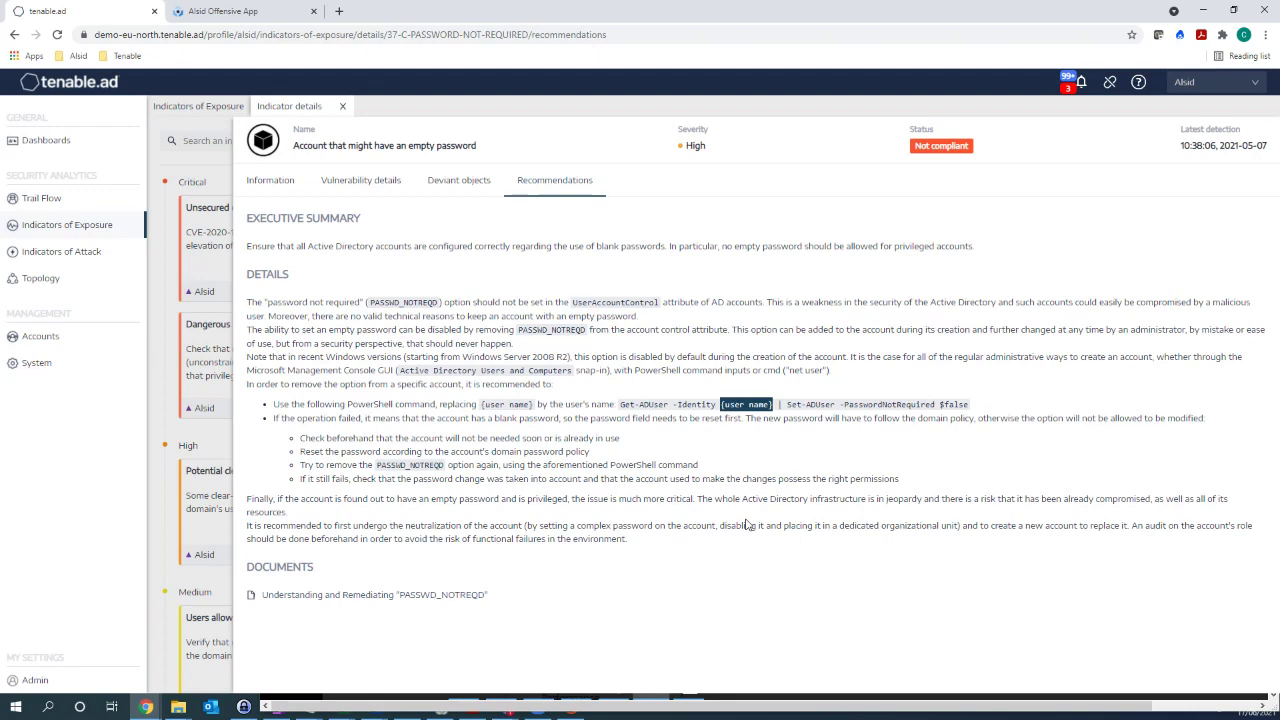
left_click(746, 524)
left_click(343, 106)
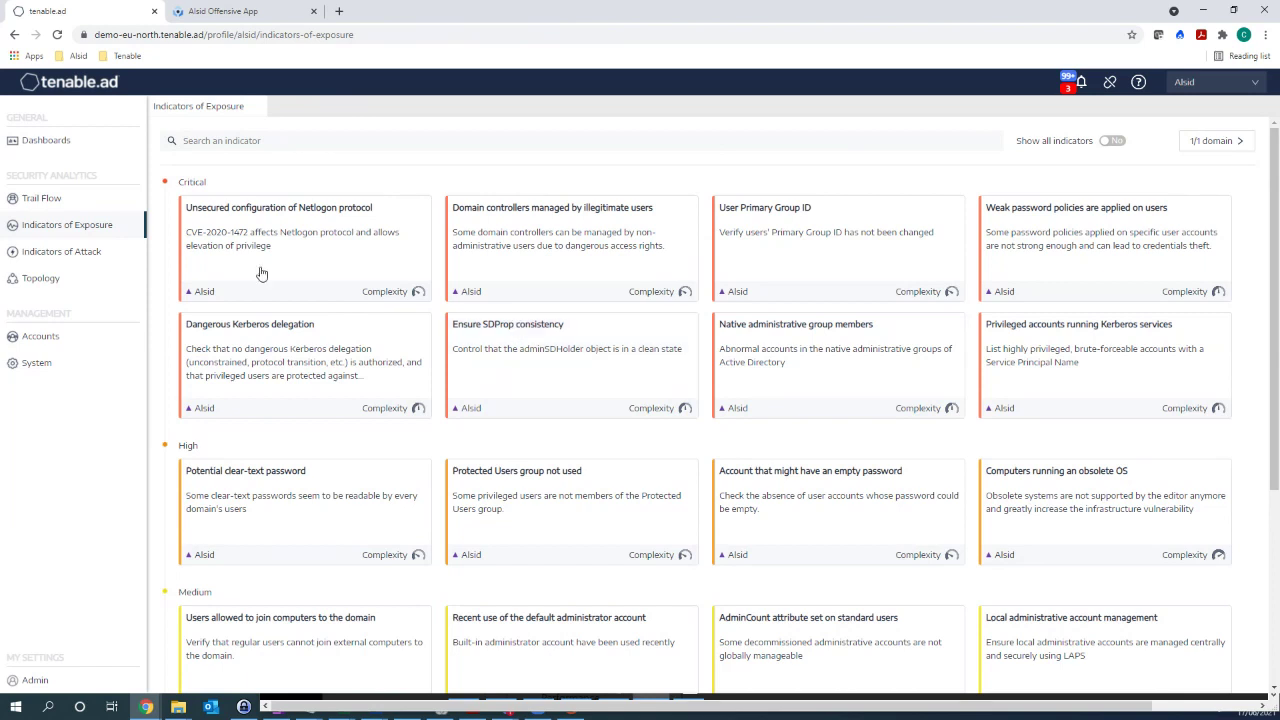
Open Trail Flow, place the Remote Desktop window beside it, and minimize the Command Prompt to uncover Active Directory Users and Computers.
left_click(70, 198)
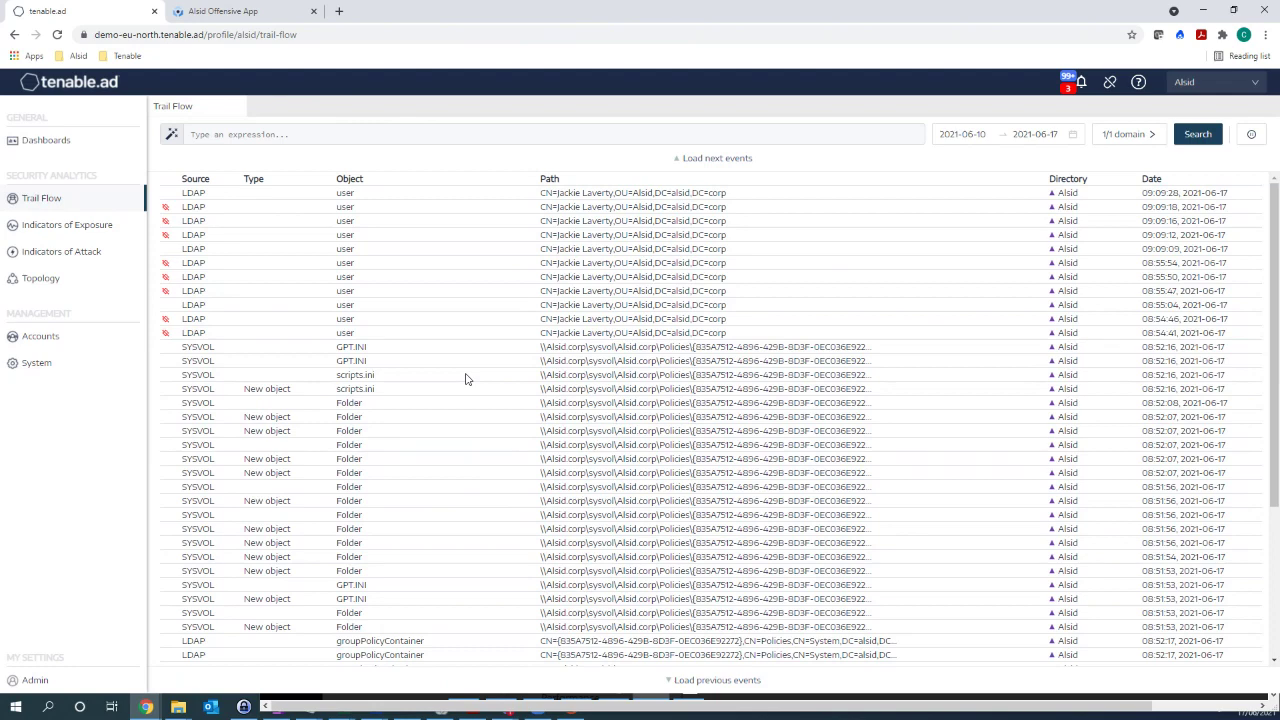
left_click(630, 706)
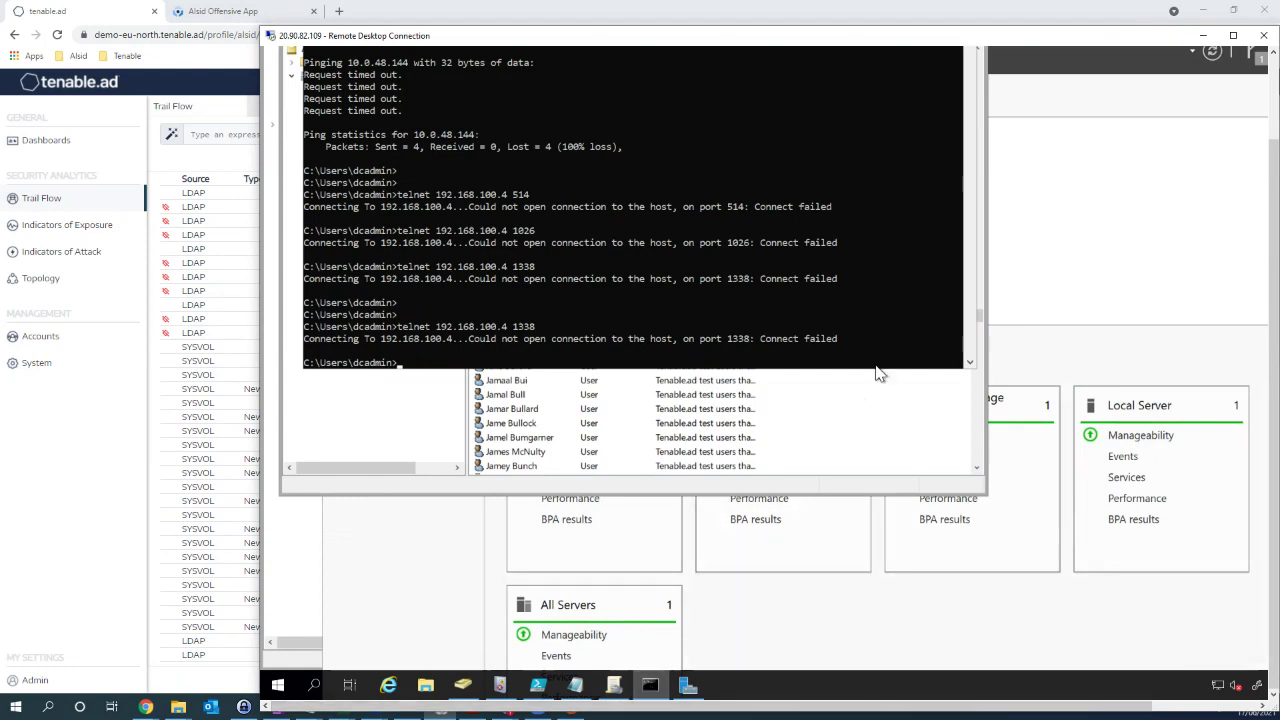
mouse_move(468, 47)
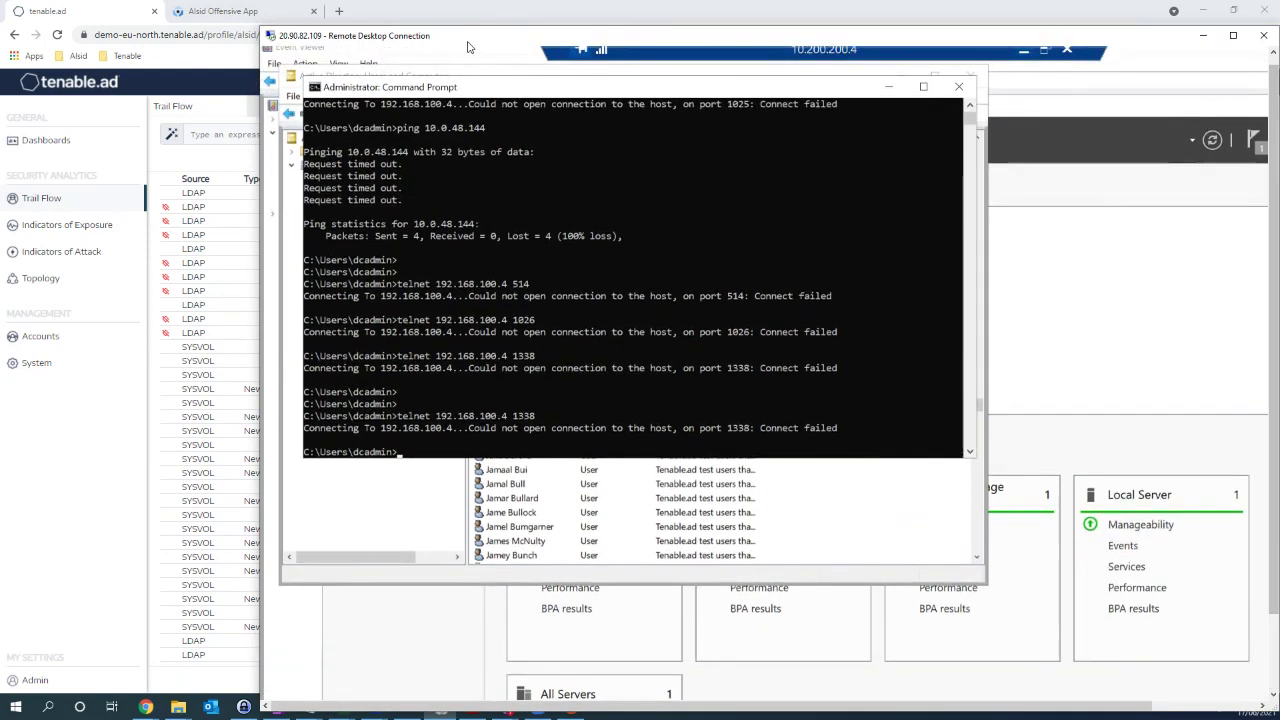
left_click_drag(468, 38, 702, 31)
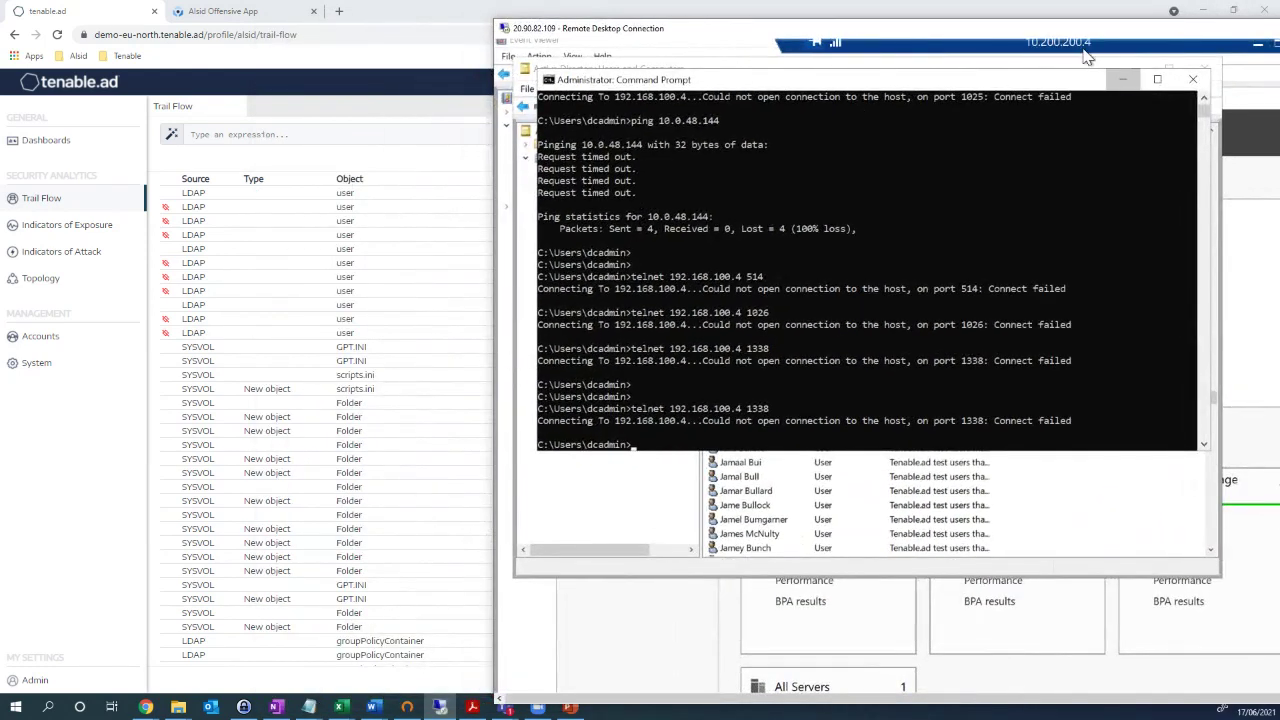
left_click(1120, 80)
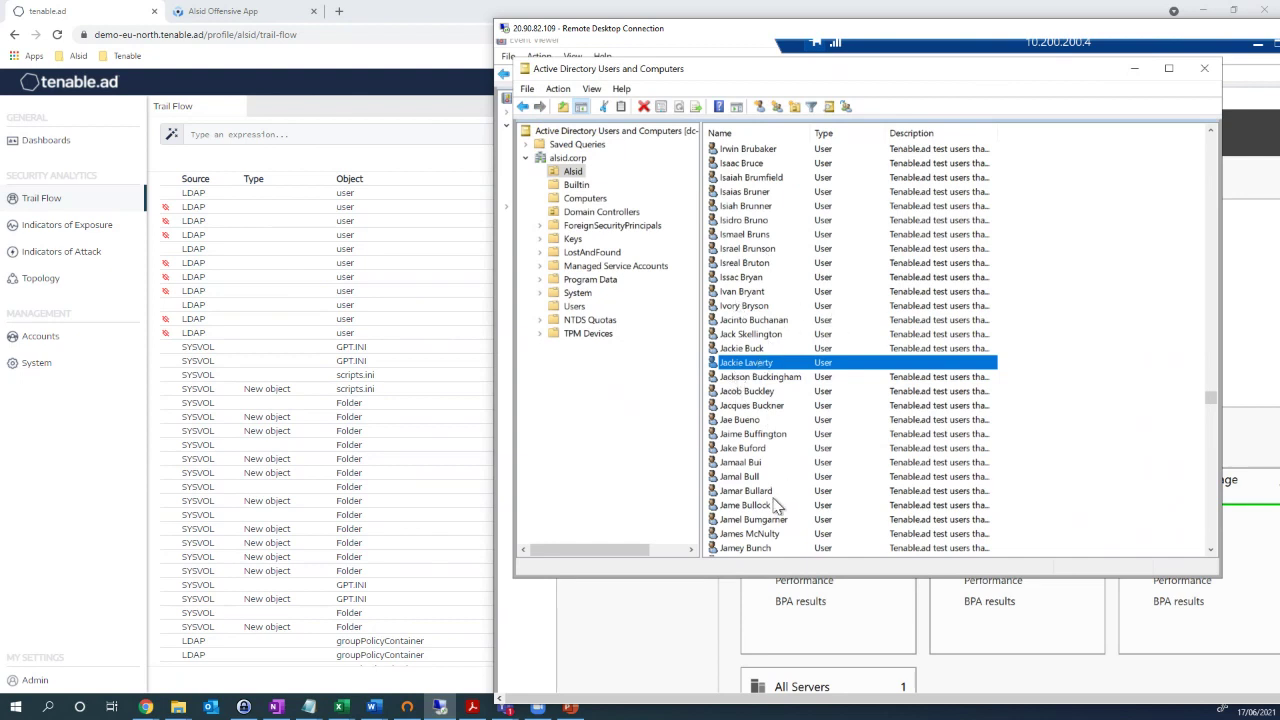
Find and select the first user account starting with "bru" in the Alsid organizational unit.
left_click(748, 420)
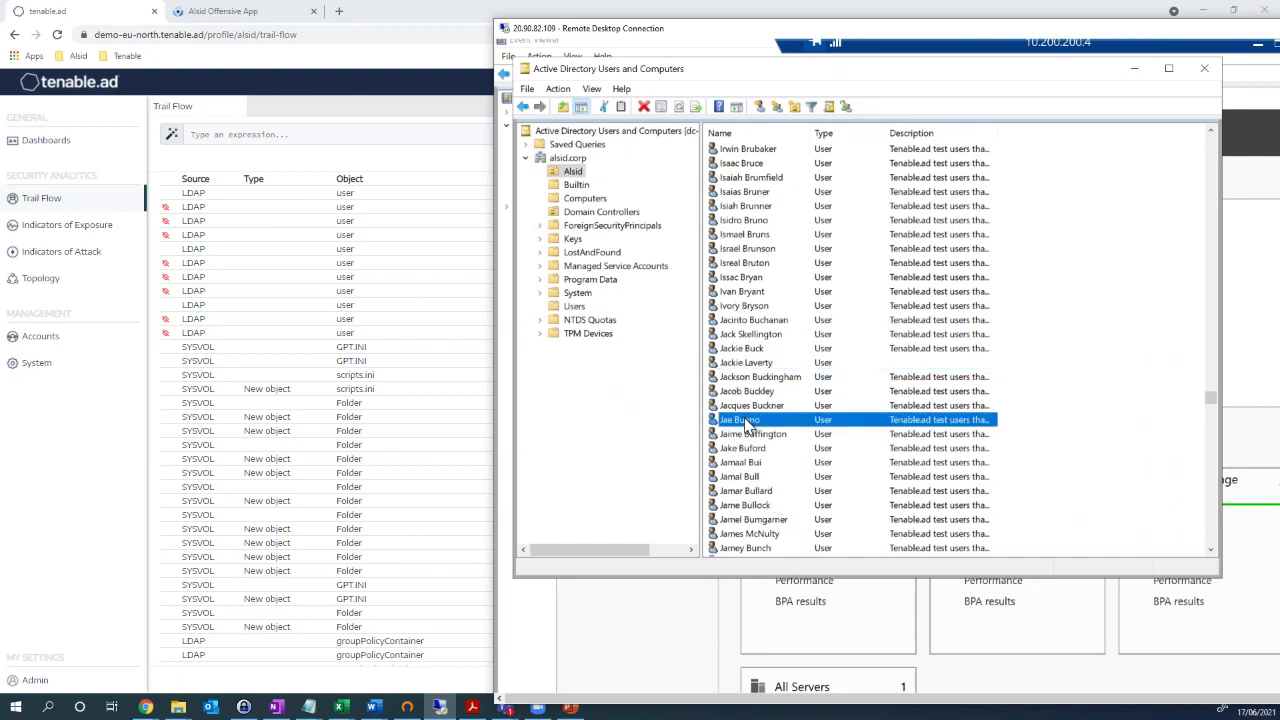
key("t")
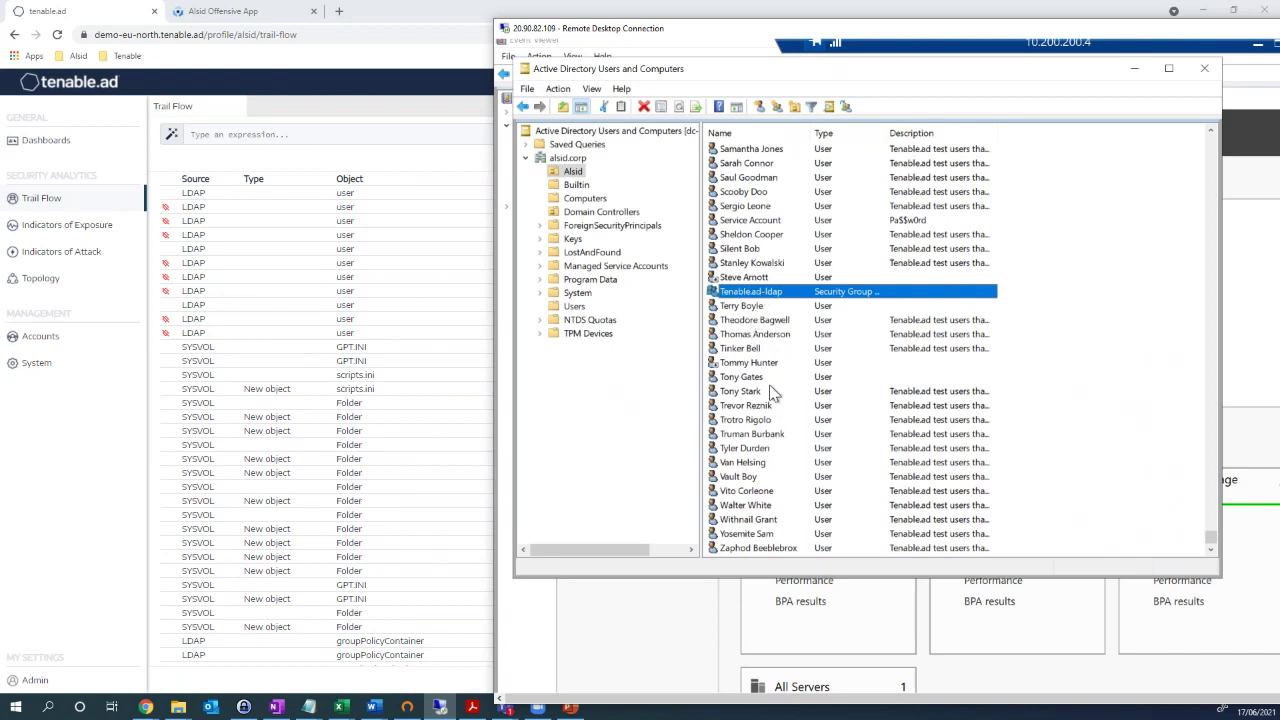
left_click(745, 420)
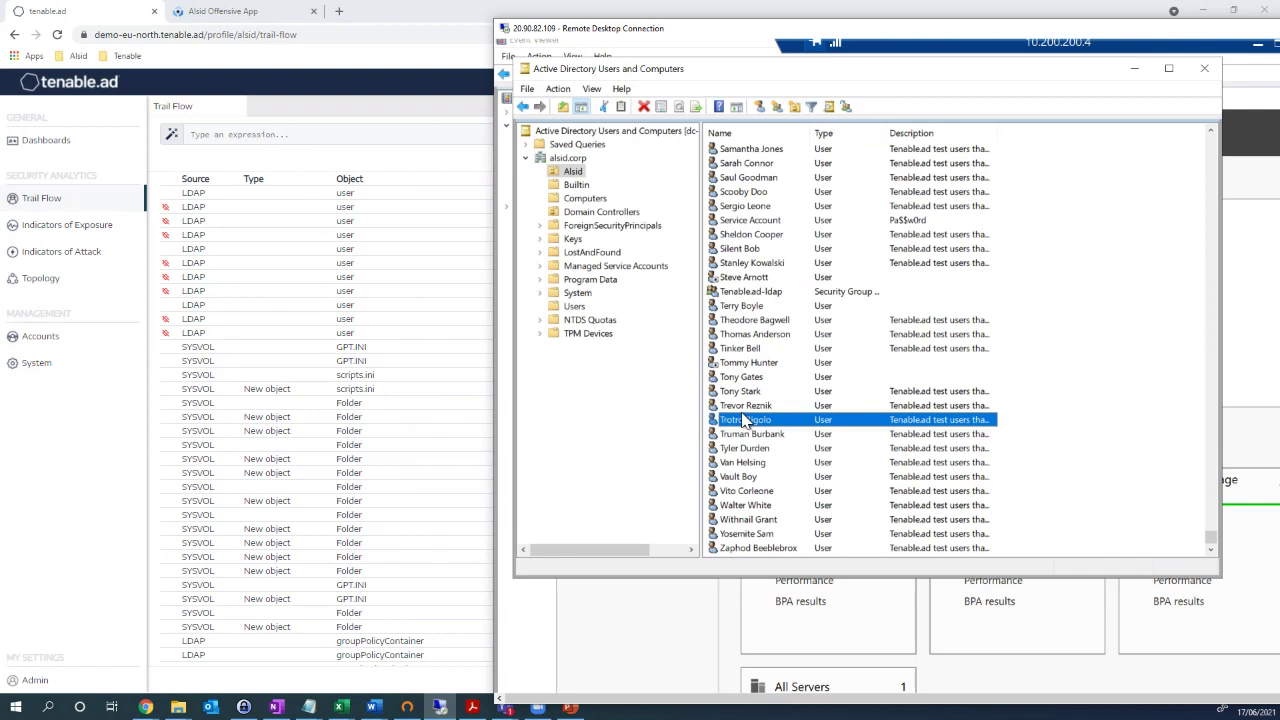
scroll(745, 420, "up", 4)
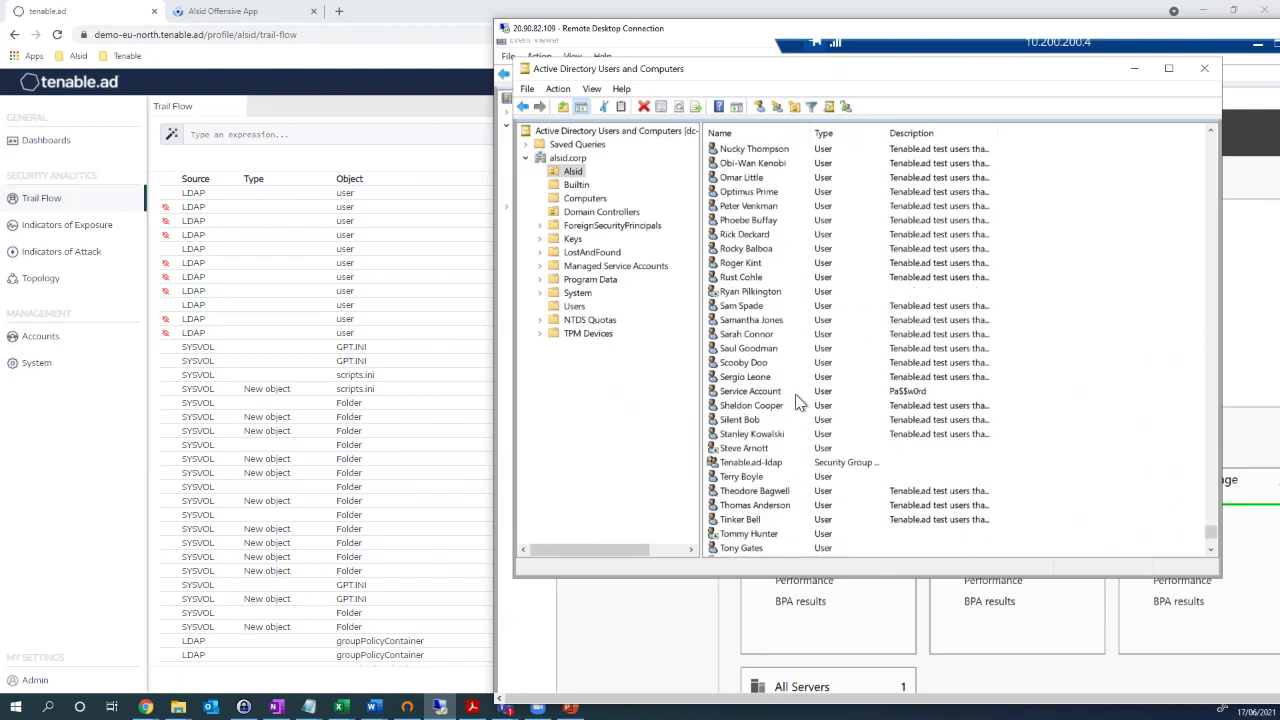
scroll(797, 392, "up", 5)
left_click(746, 291)
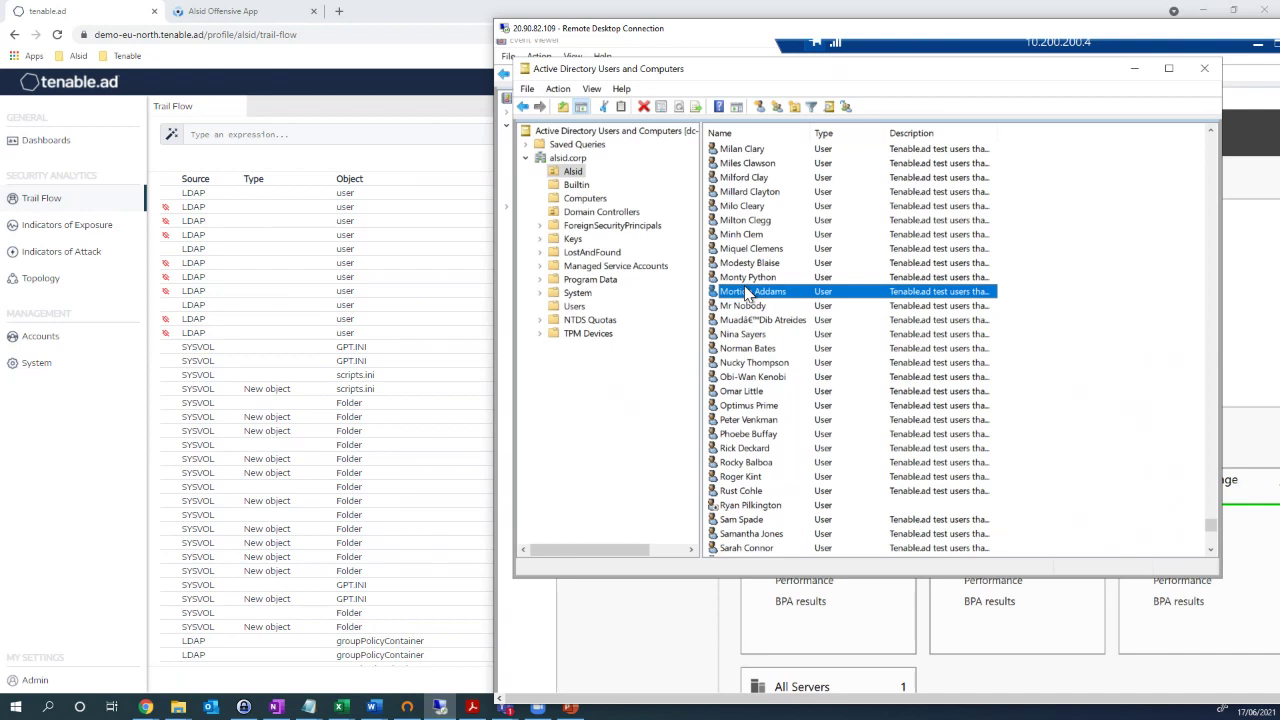
type("bru")
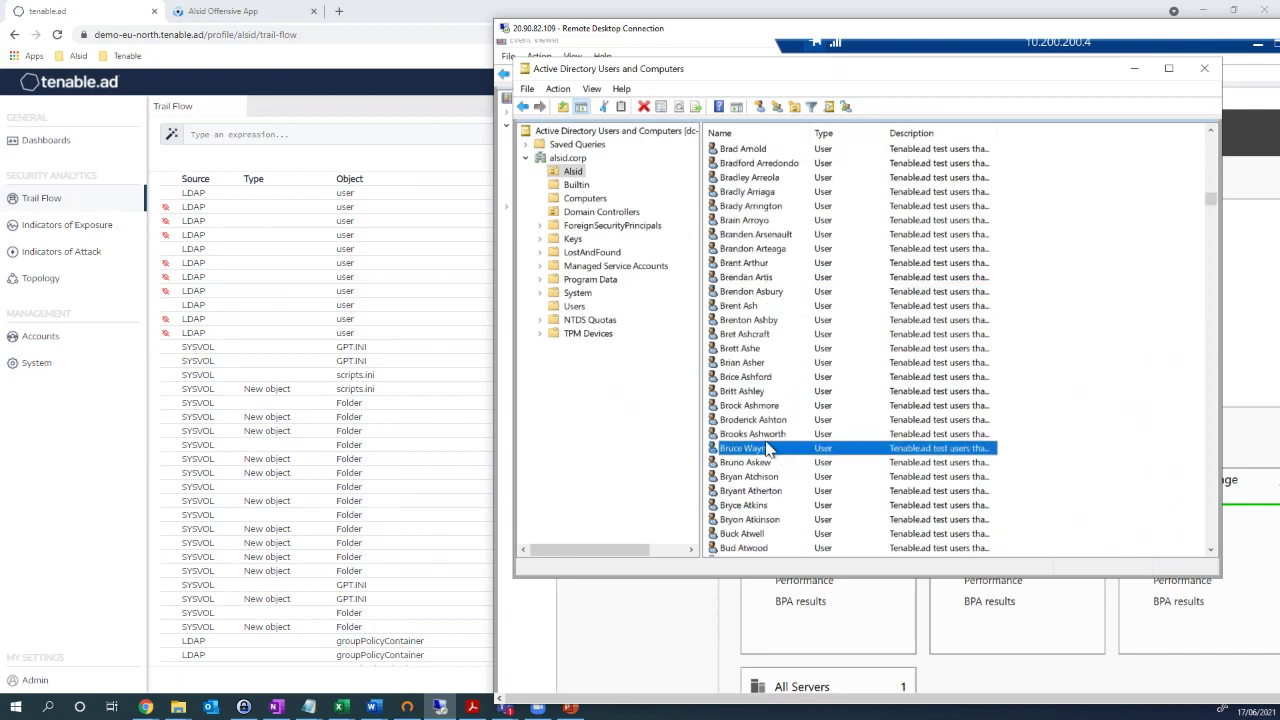
In the selected user's account options, enable "Use only Kerberos DES encryption types for this account" and apply the change, keeping Trail Flow paths uncovered.
double_click(767, 450)
left_click_drag(781, 140, 787, 128)
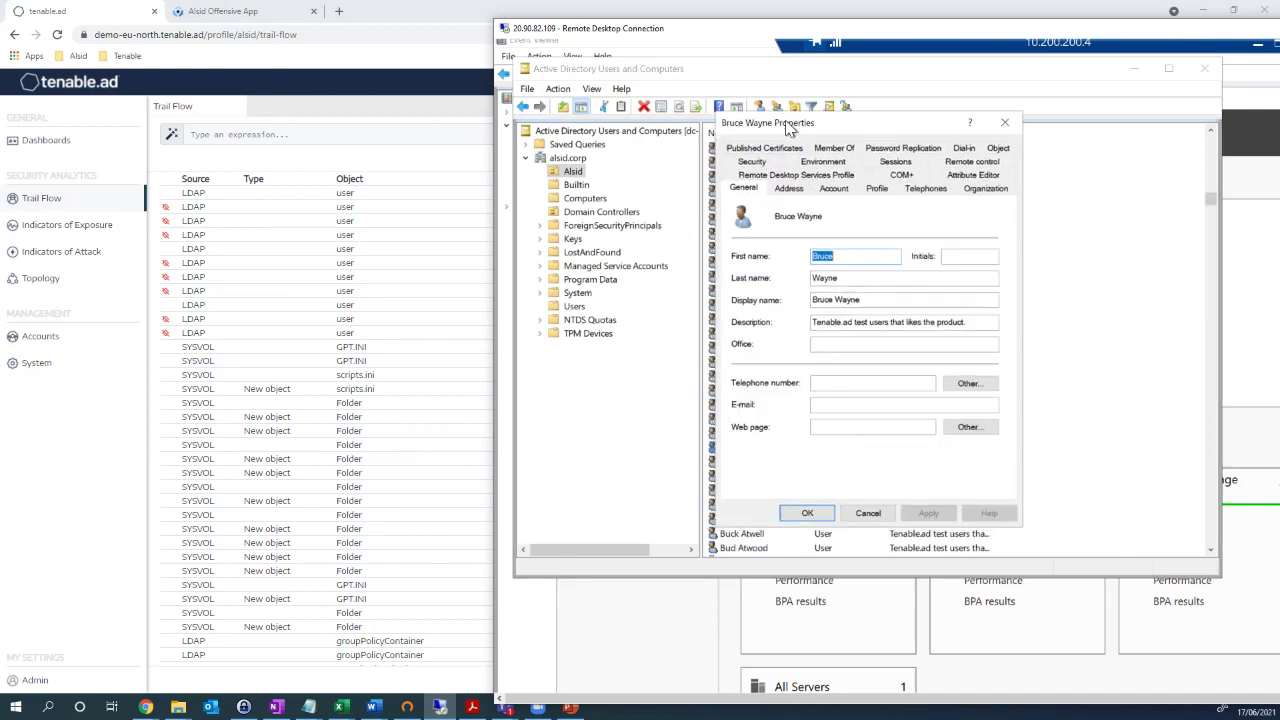
left_click_drag(618, 29, 738, 22)
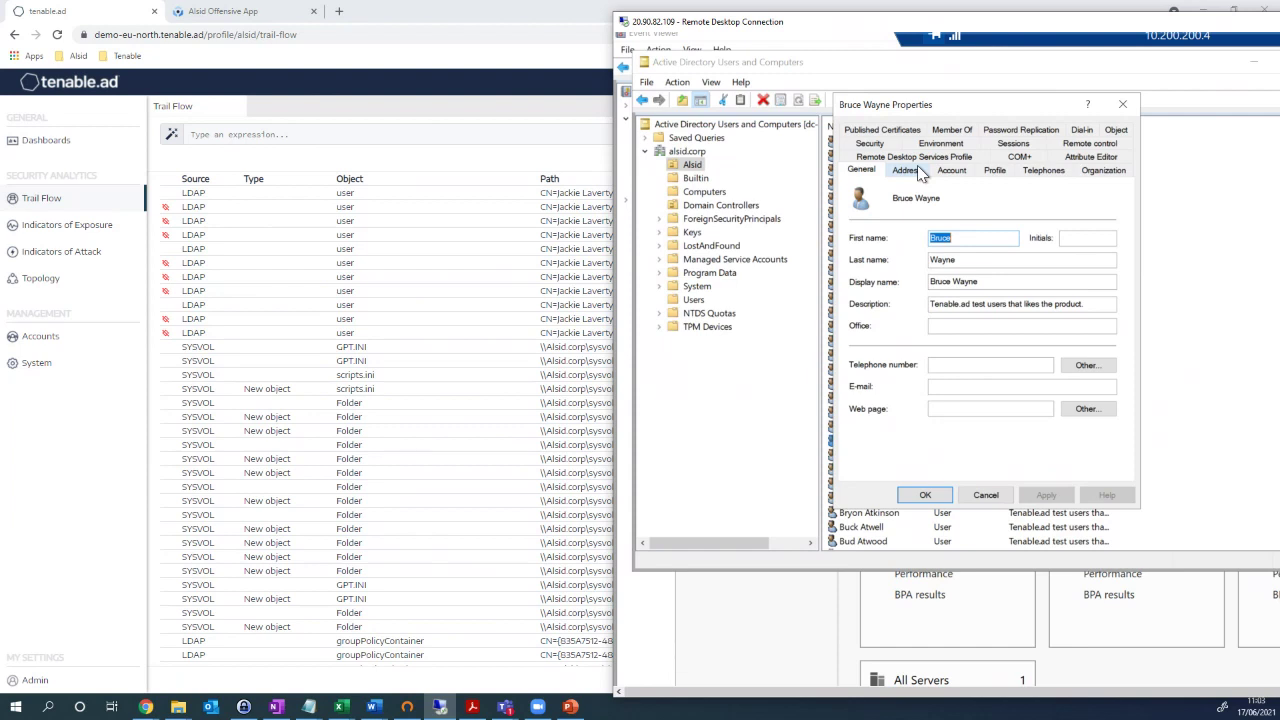
left_click(952, 171)
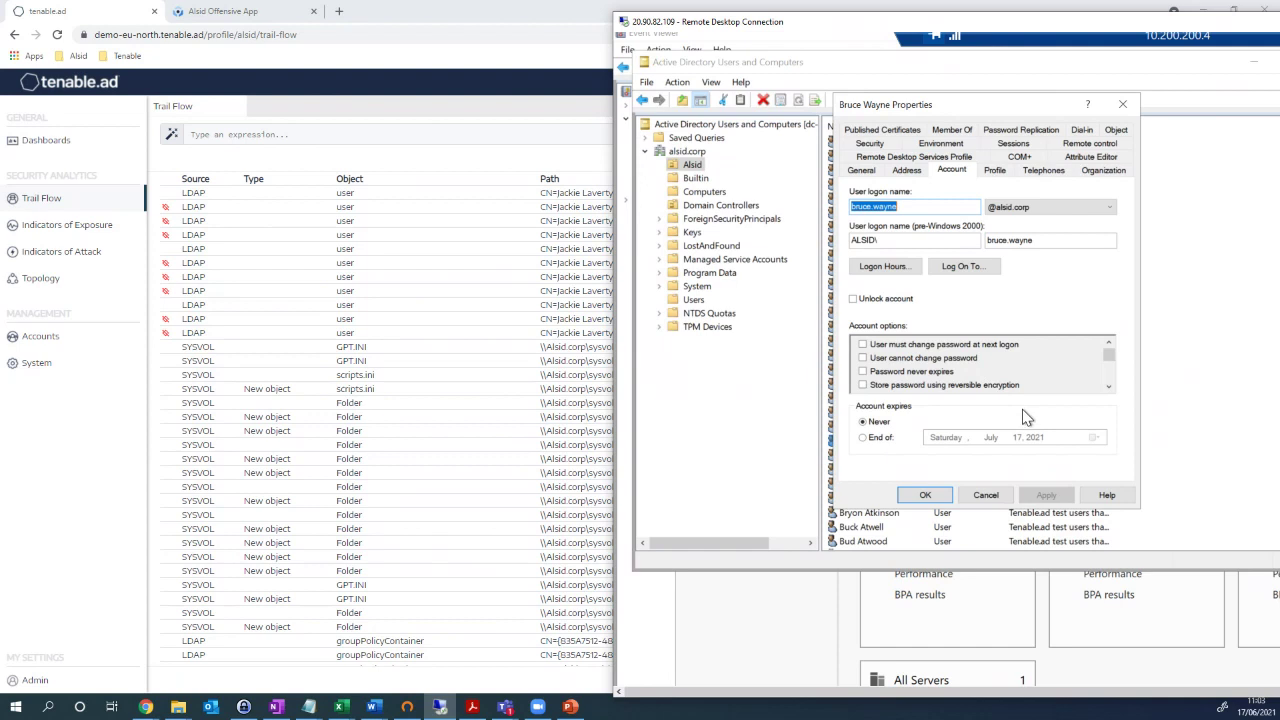
left_click(1108, 386)
left_click(1108, 386)
left_click(1108, 386)
left_click(1108, 386)
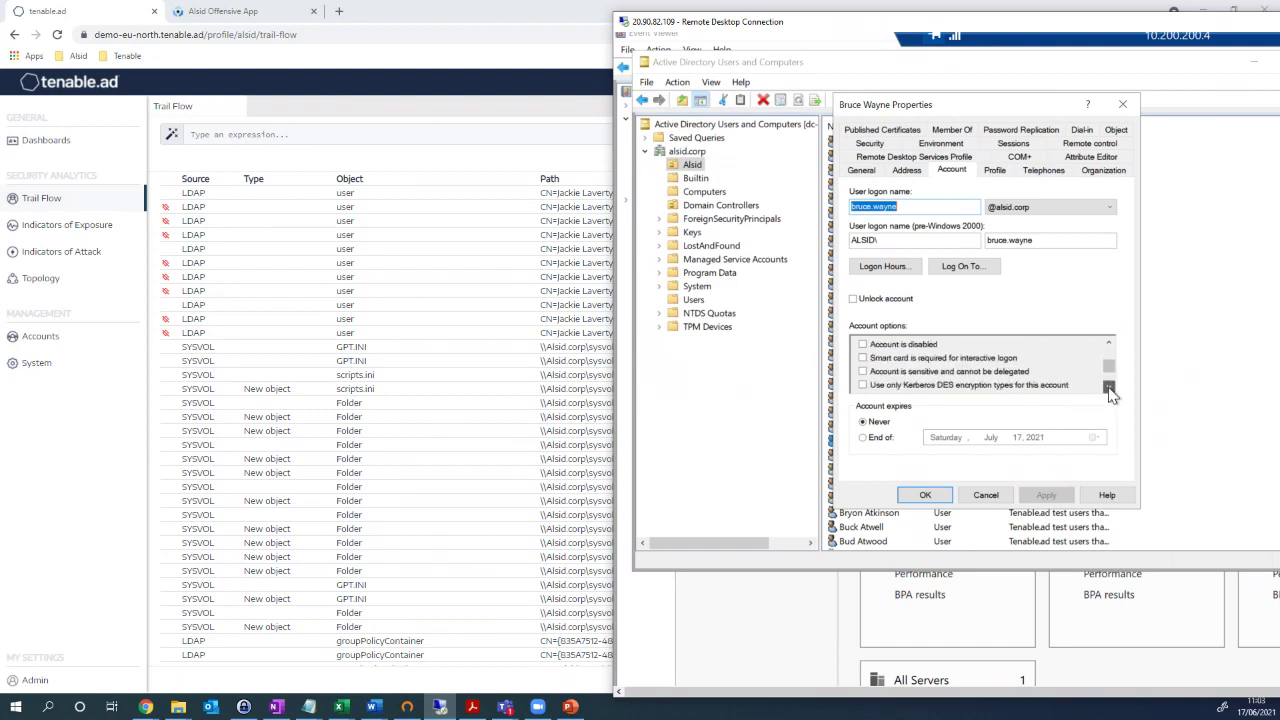
left_click(1108, 386)
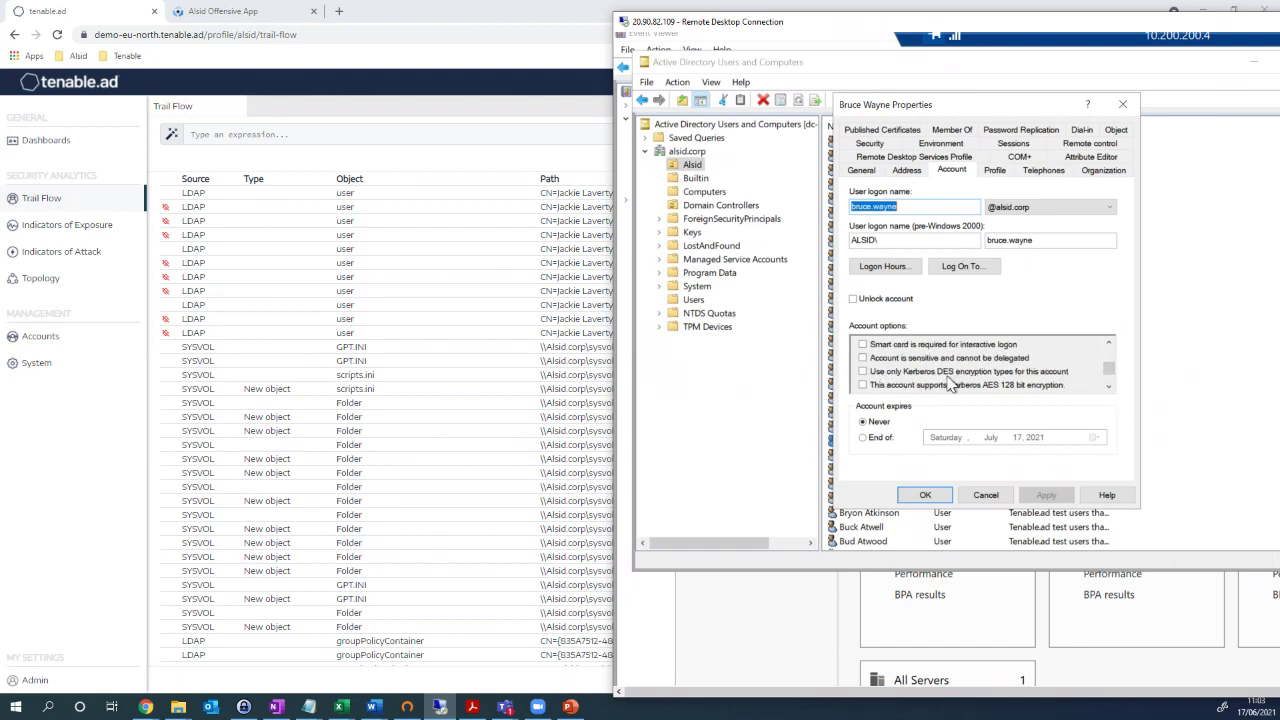
left_click(863, 373)
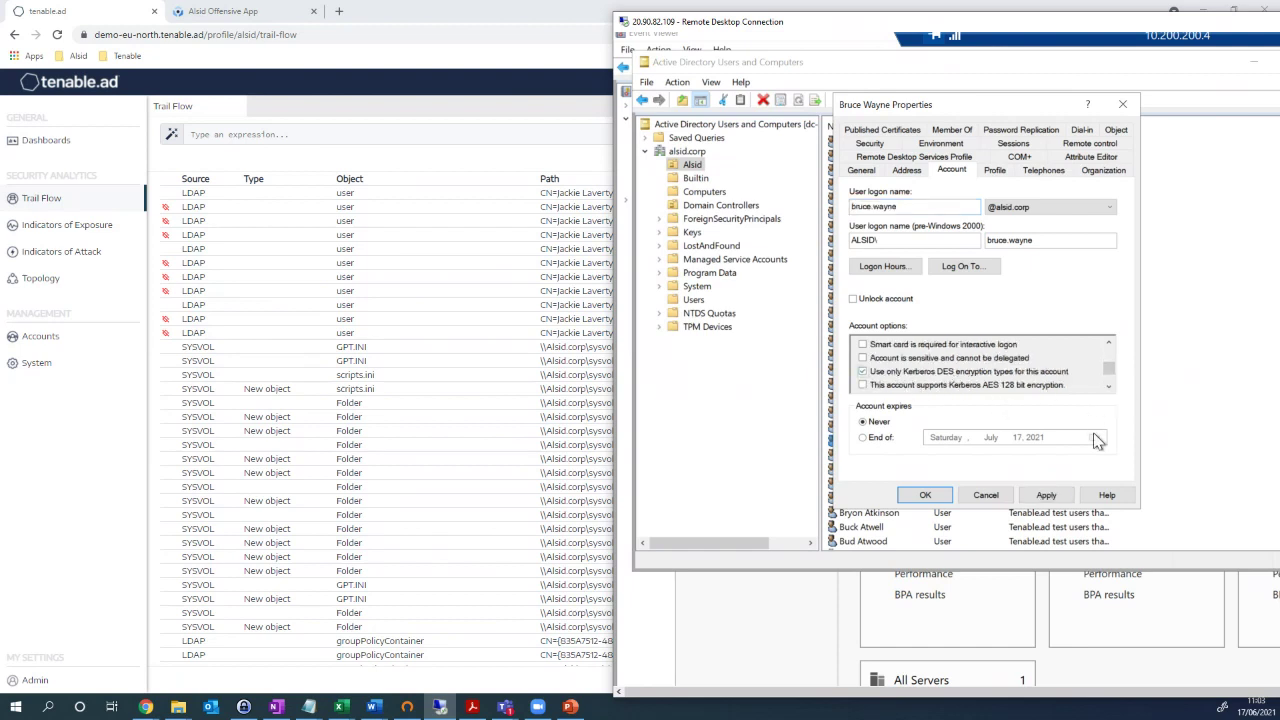
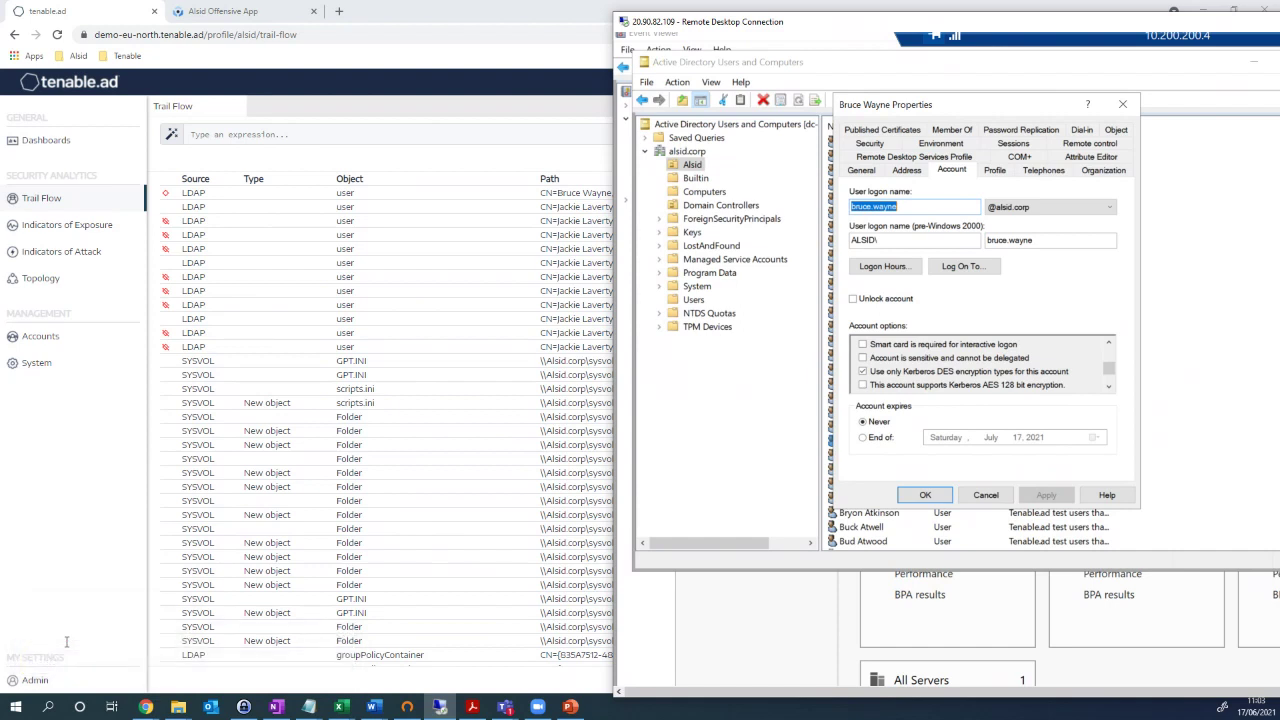
Enable and apply "Do not require Kerberos preauthentication" for the same user, and close the properties dialog.
left_click(1108, 385)
left_click(1108, 385)
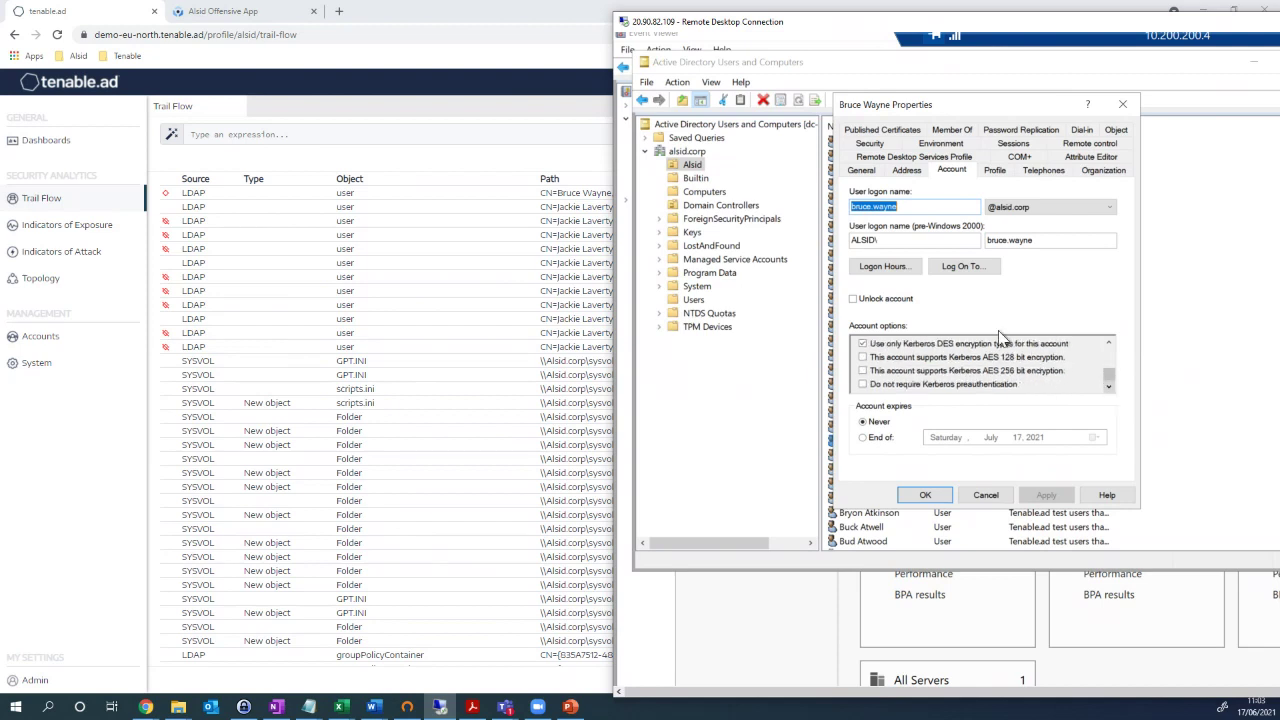
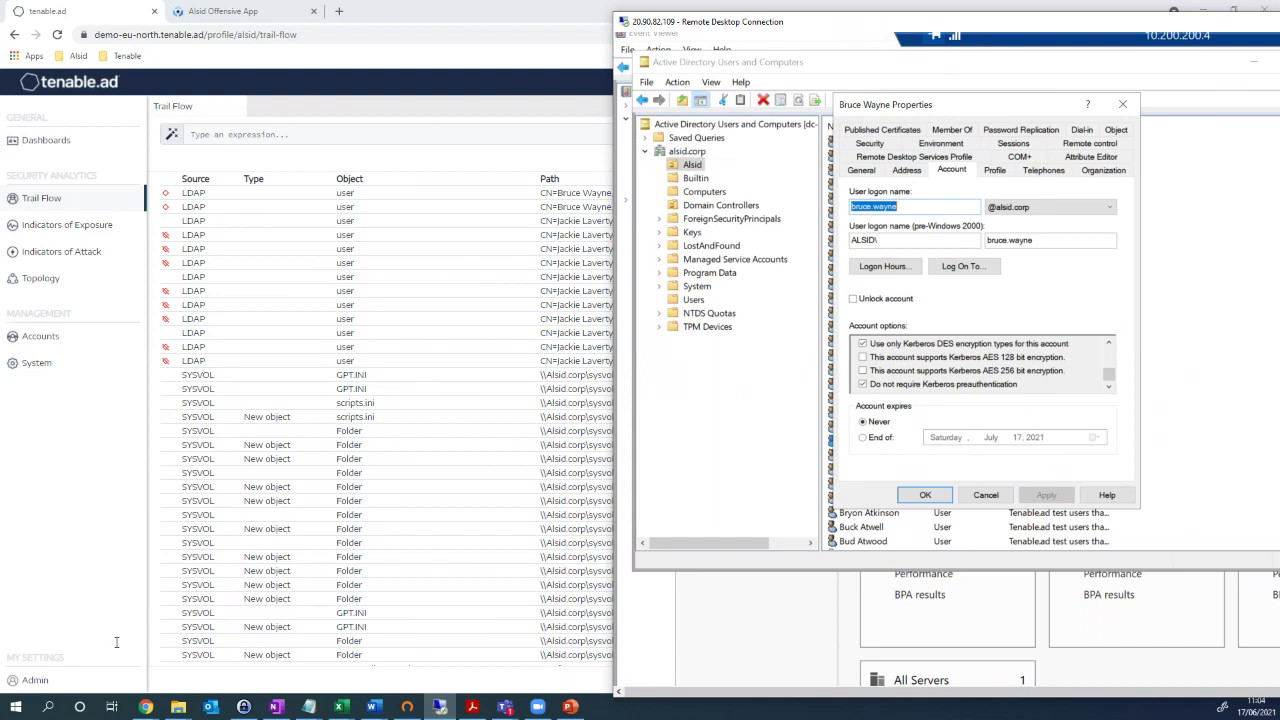
left_click(915, 495)
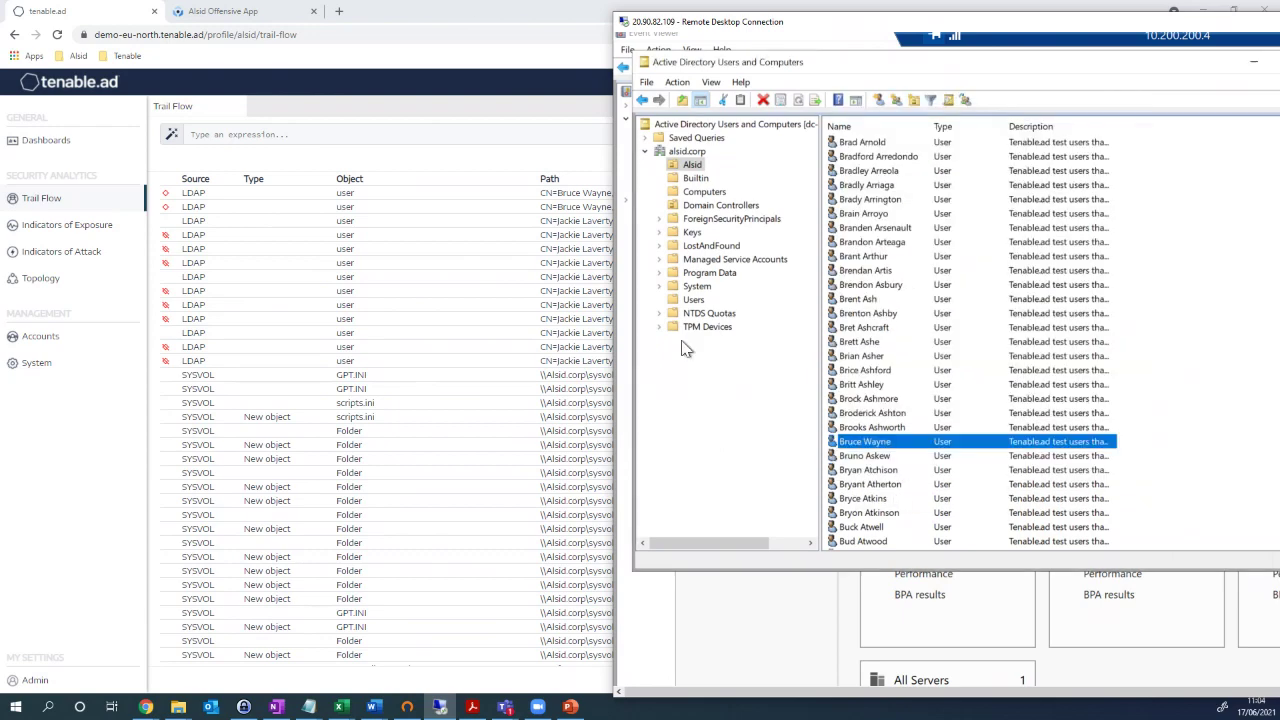
Open the 11:03:46 user event in Trail Flow and inspect the useraccountcontrol change, highlighting USE_DES_KEY_ONLY.
left_click(449, 27)
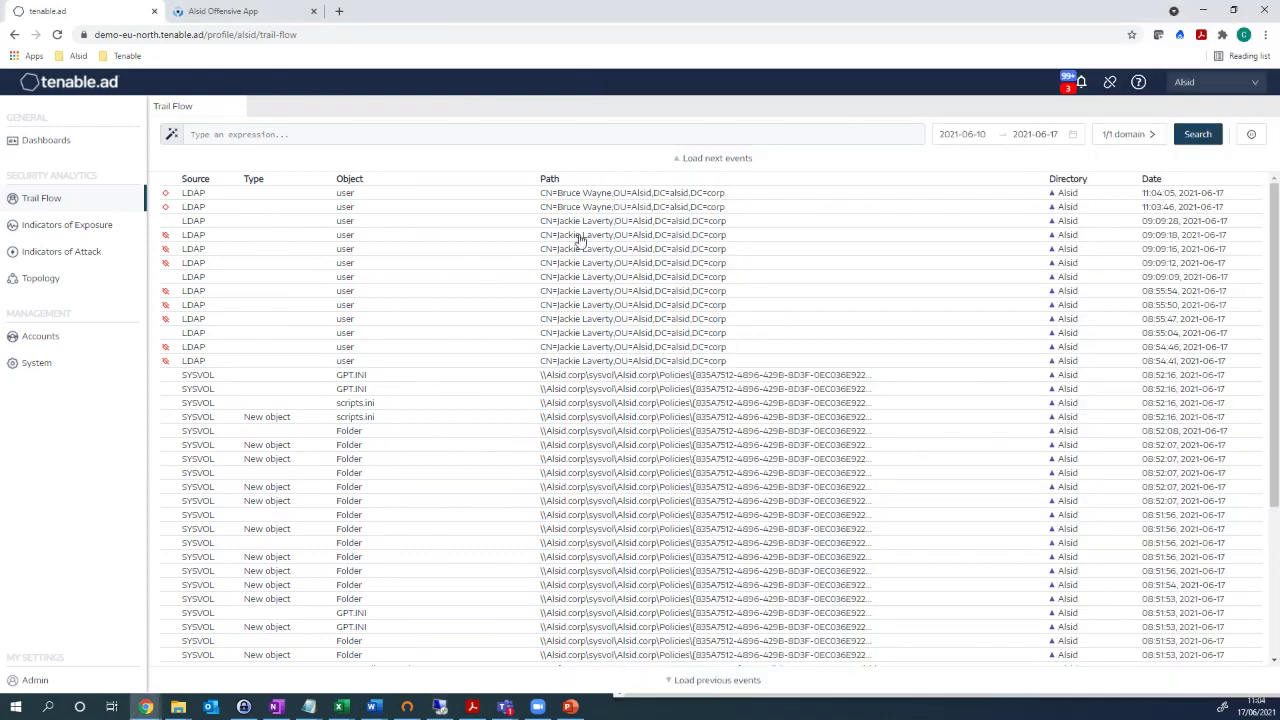
left_click(569, 207)
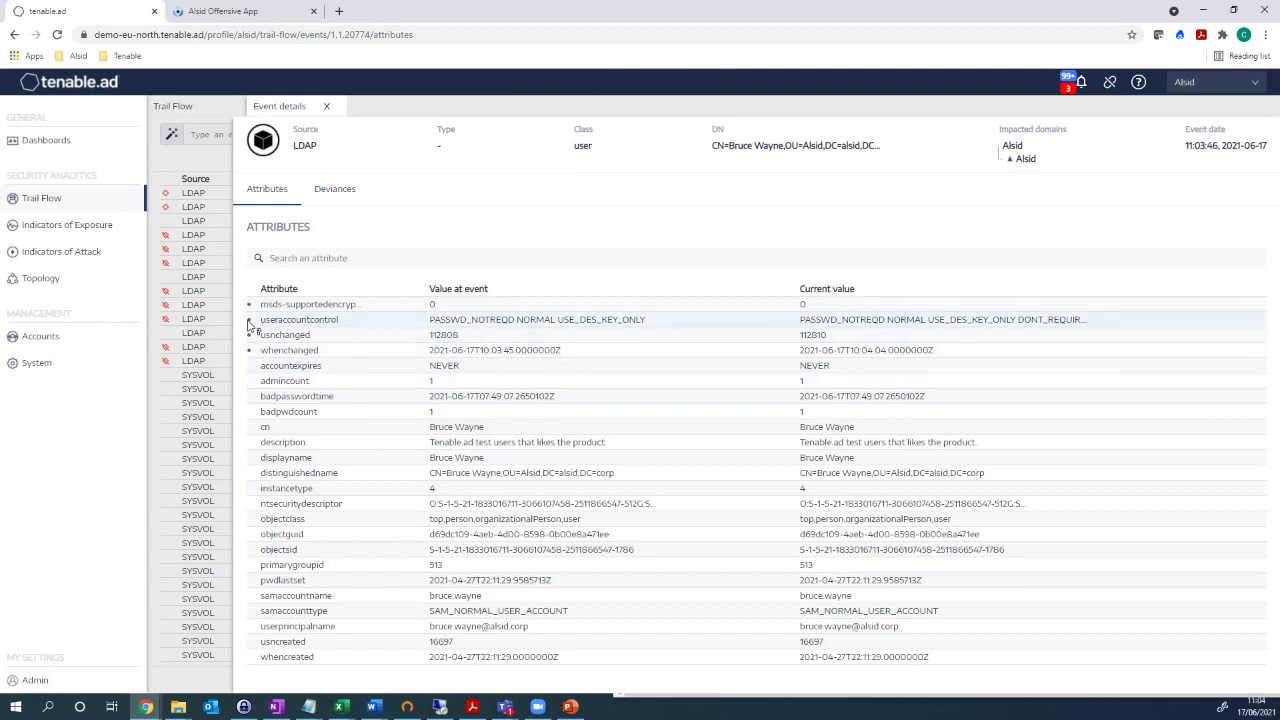
mouse_move(250, 325)
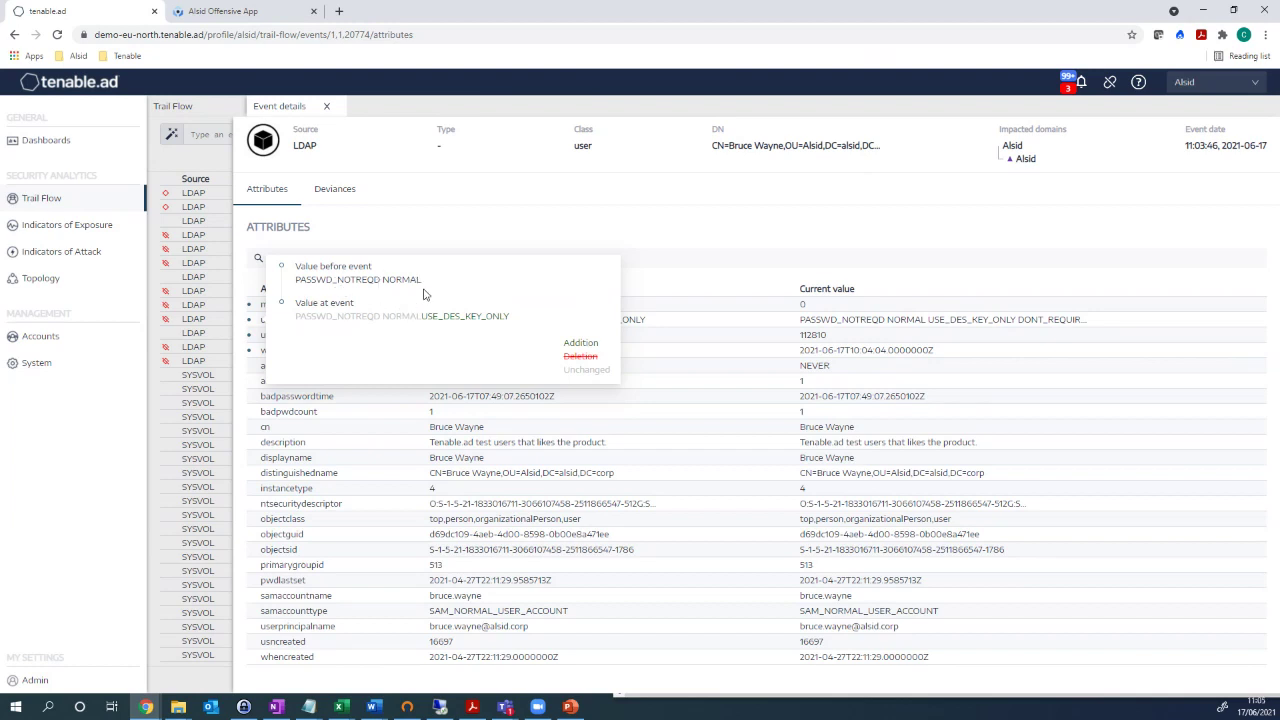
left_click_drag(516, 322, 427, 318)
left_click(444, 351)
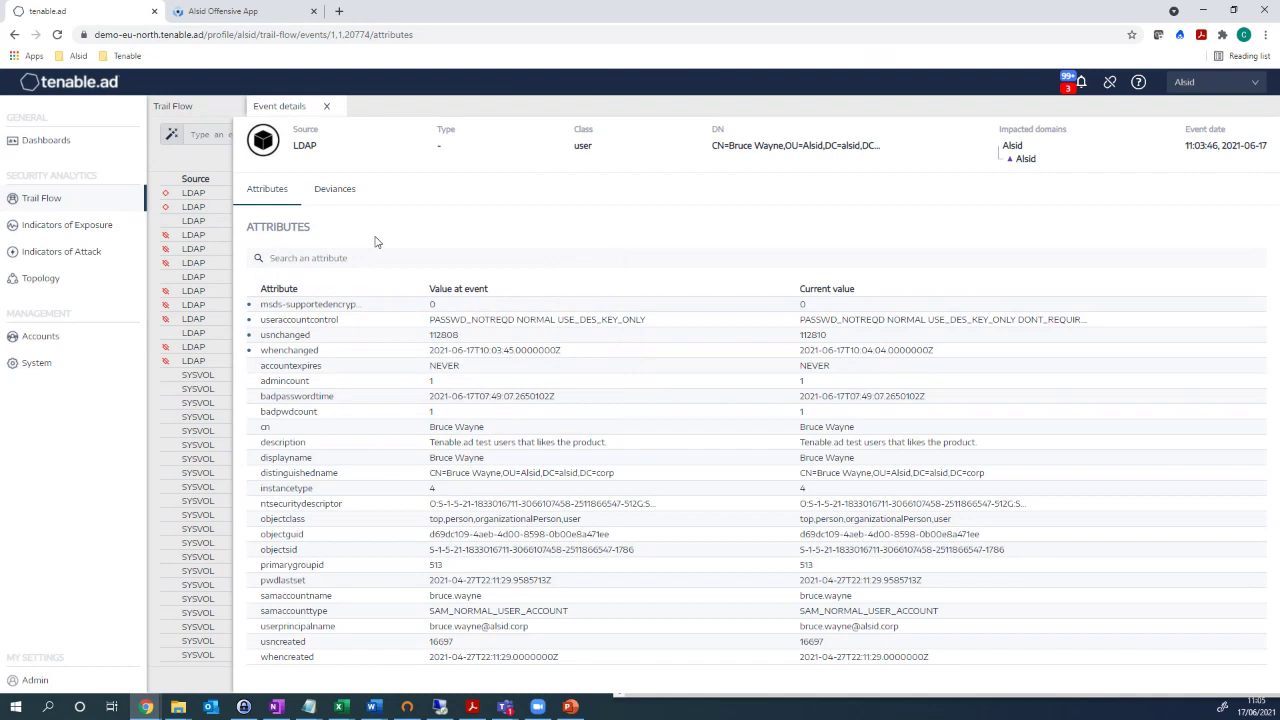
From the event's deviances, open the "Kerberos configuration on user account" indicator, clear its object filter, examine the deviant user's reasons, and close it.
left_click(340, 191)
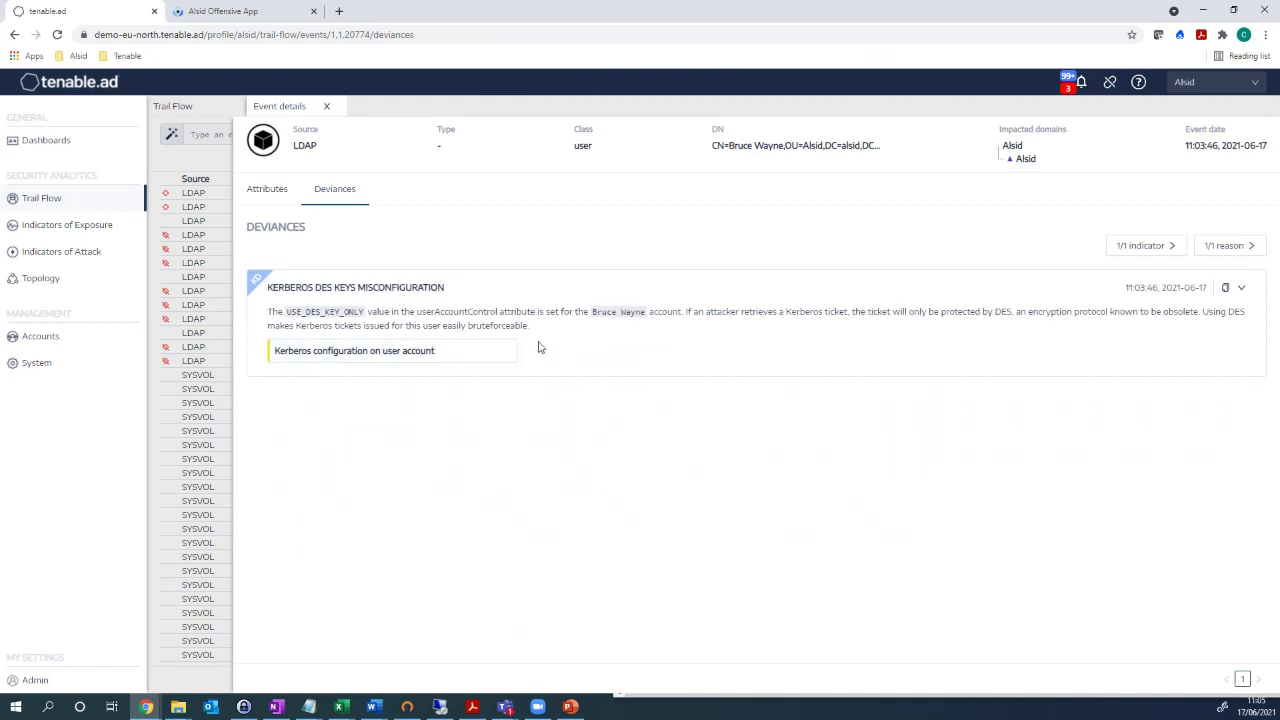
left_click(389, 364)
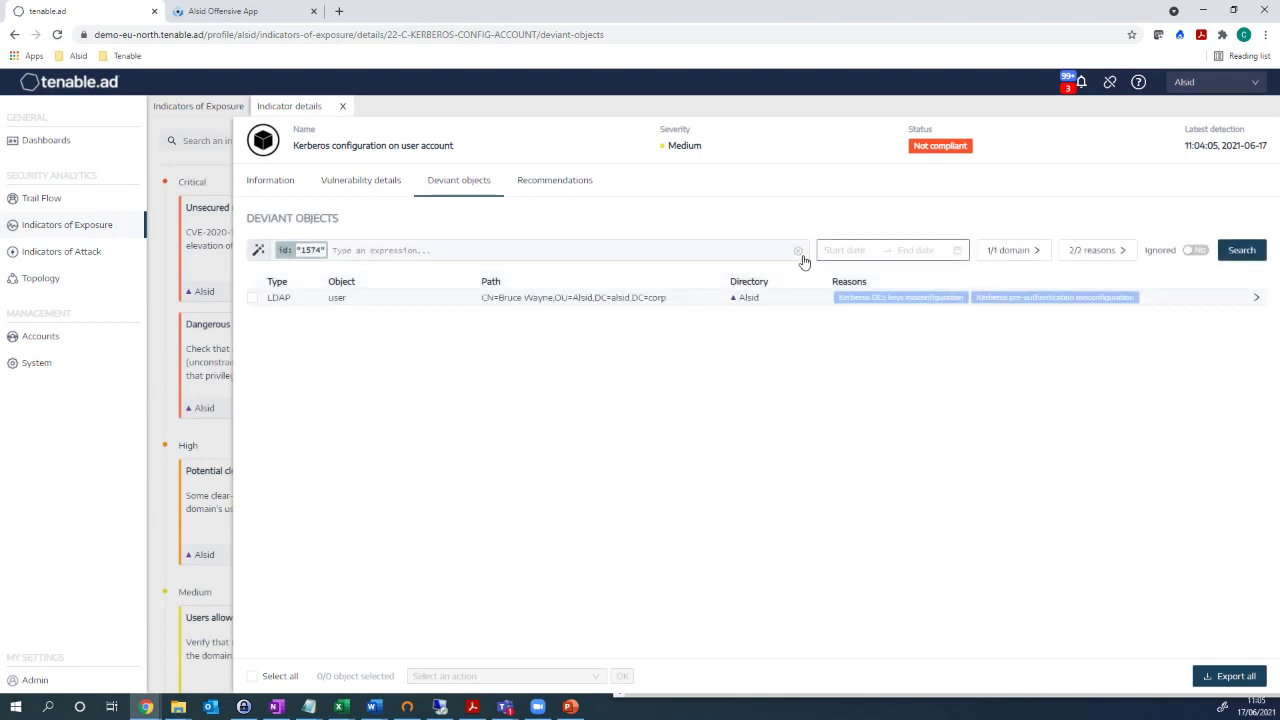
left_click(798, 250)
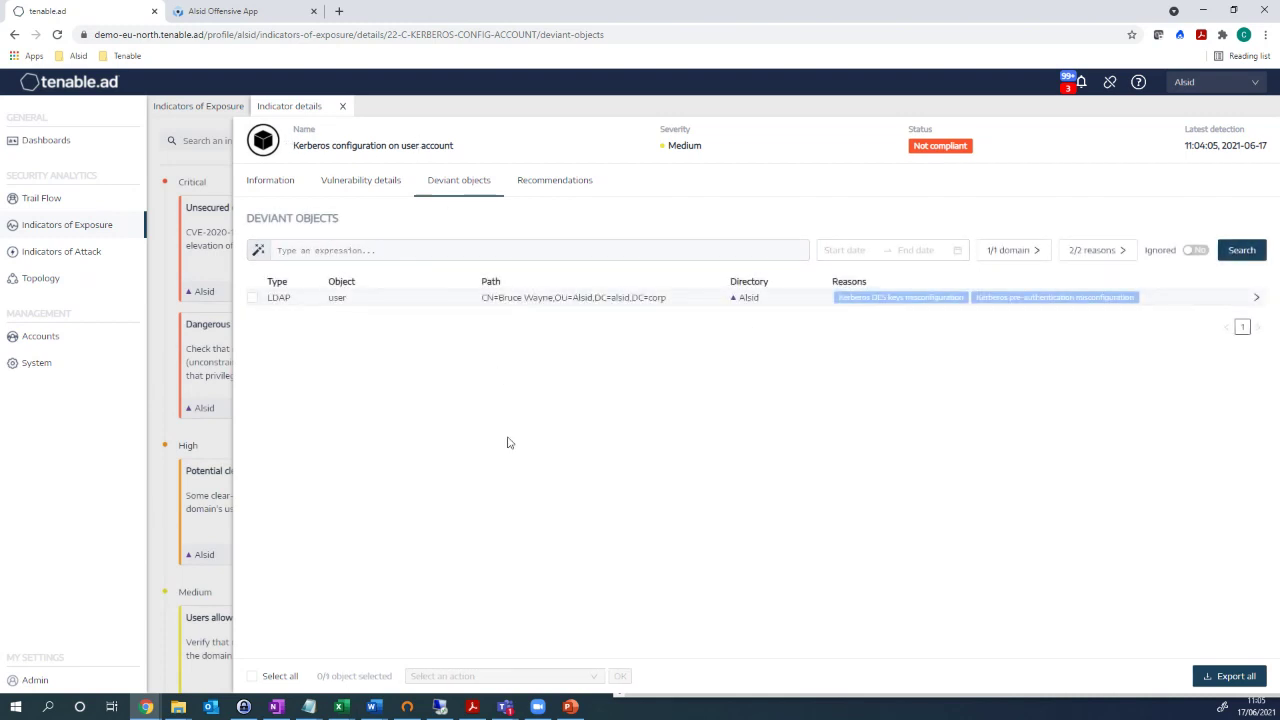
left_click(536, 308)
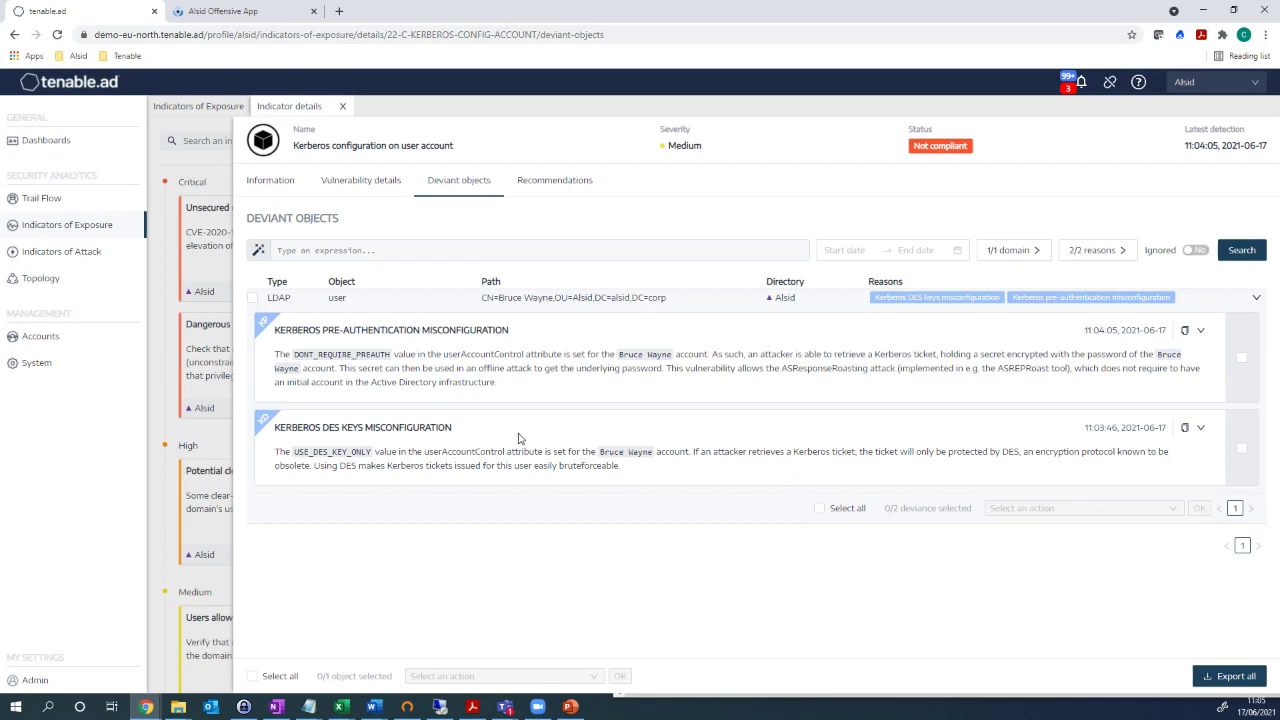
left_click(343, 107)
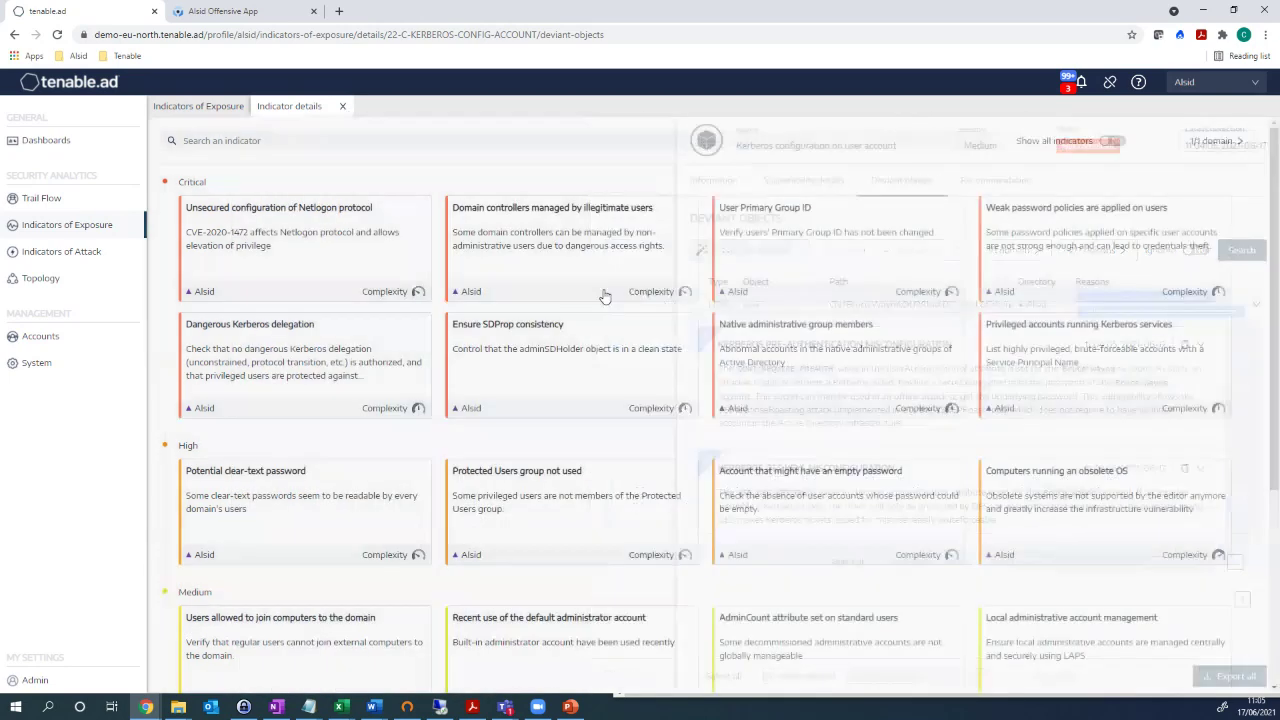
scroll(674, 366, "down", 3)
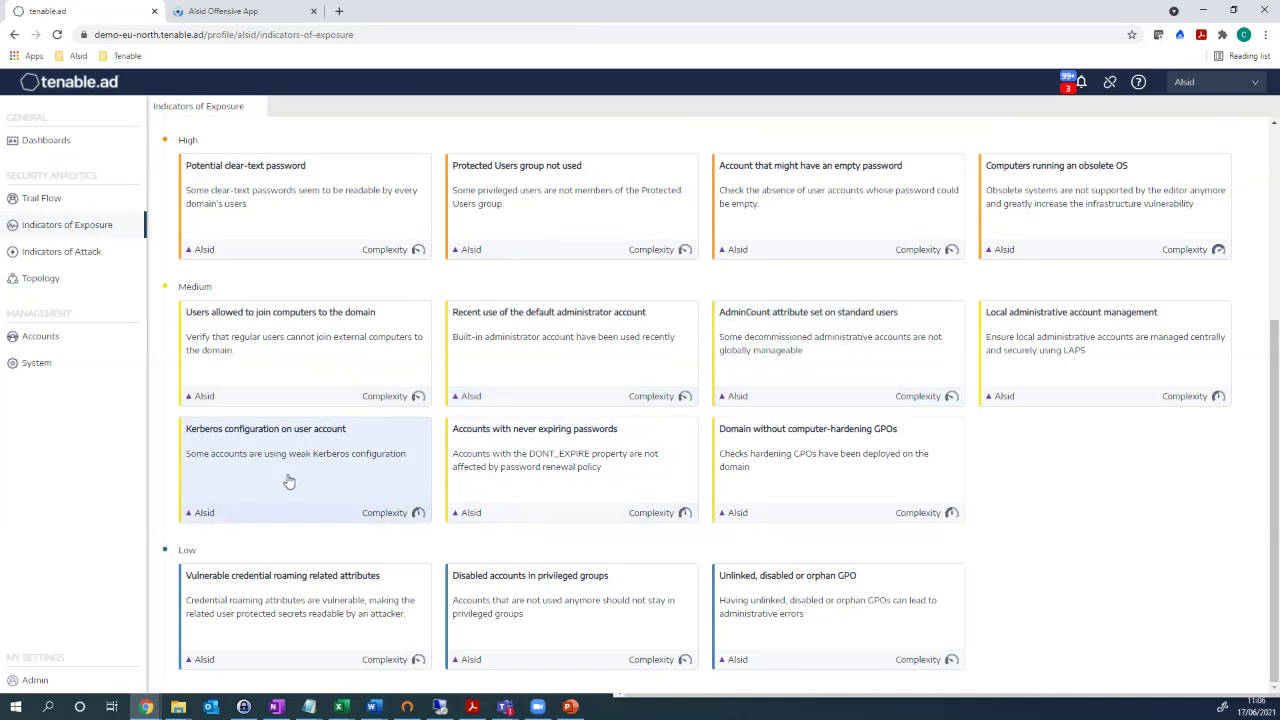
Return to Trail Flow, reopen the user's account options, and disable DES-only encryption and "Do not require Kerberos preauthentication", applying the change.
left_click(89, 208)
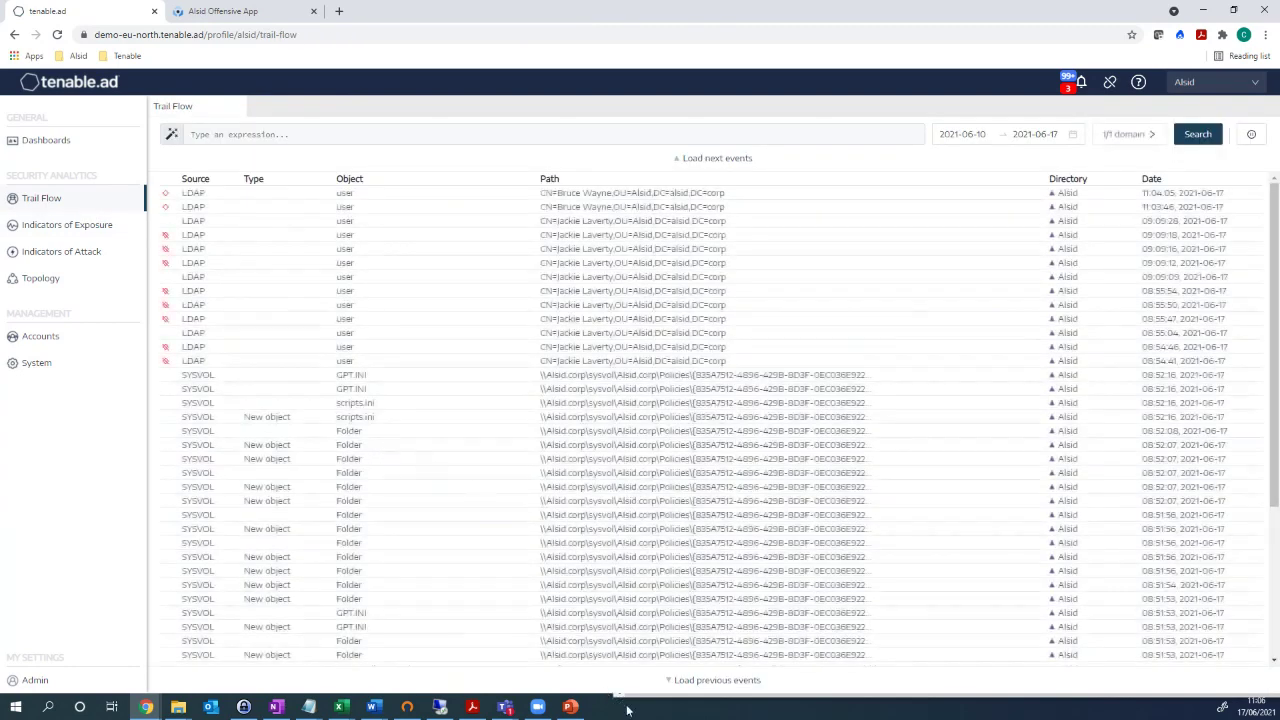
left_click(440, 706)
double_click(855, 443)
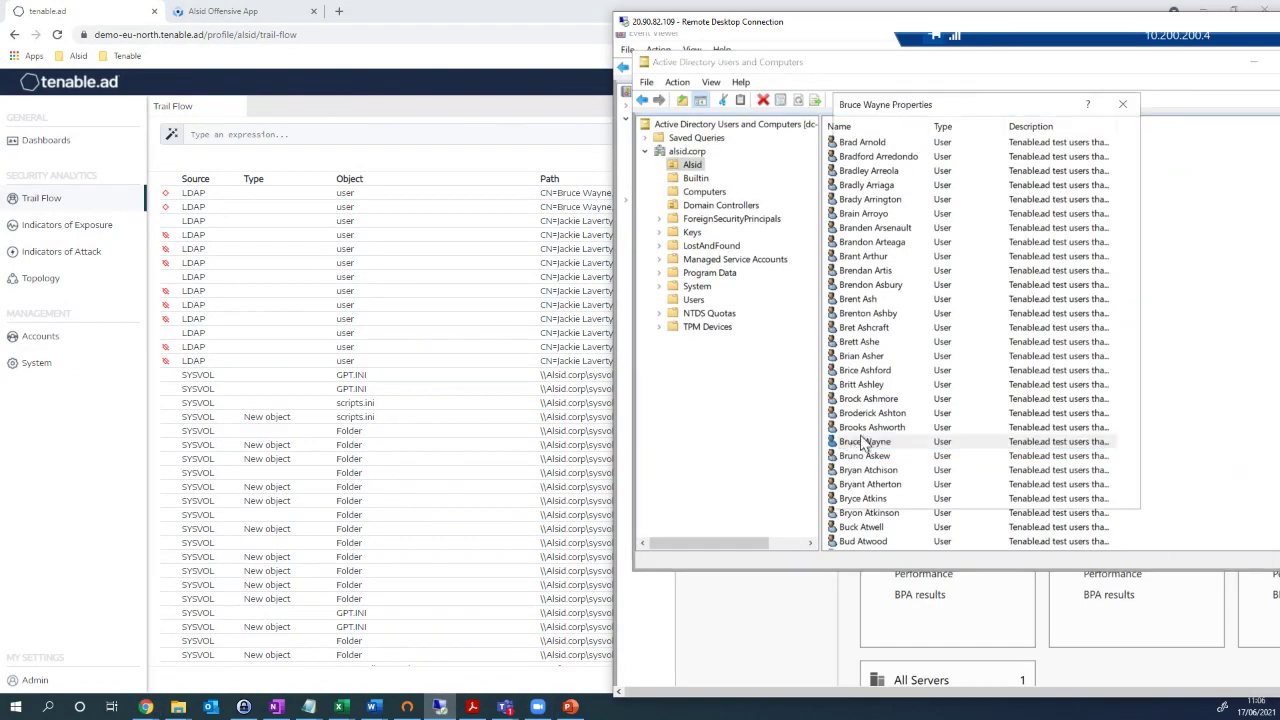
left_click(951, 171)
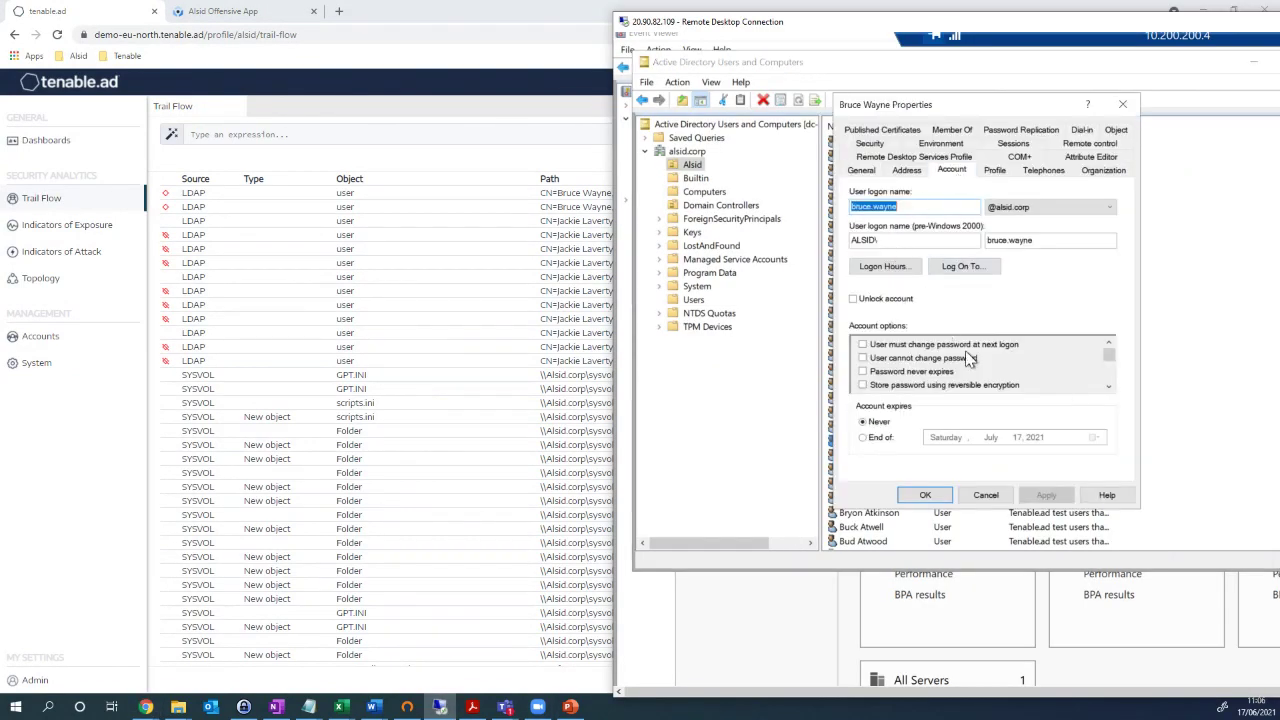
left_click(1109, 386)
scroll(1100, 380, "down", 2)
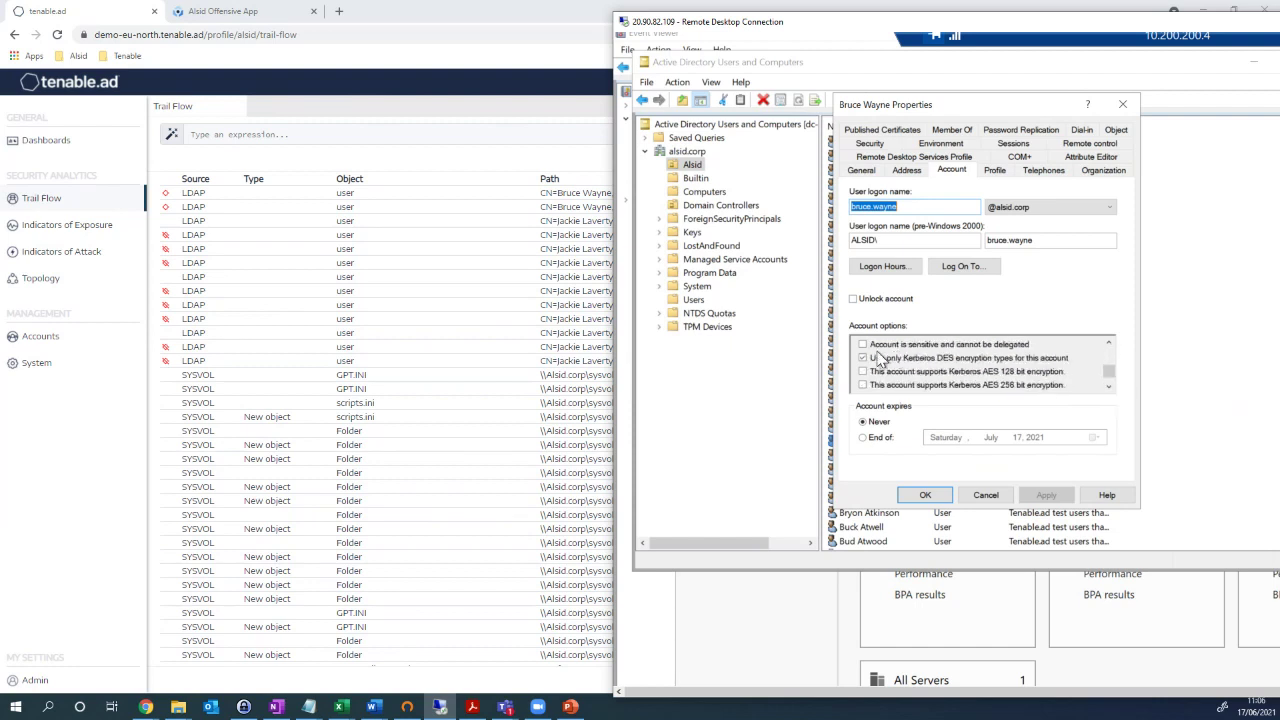
left_click(1108, 386)
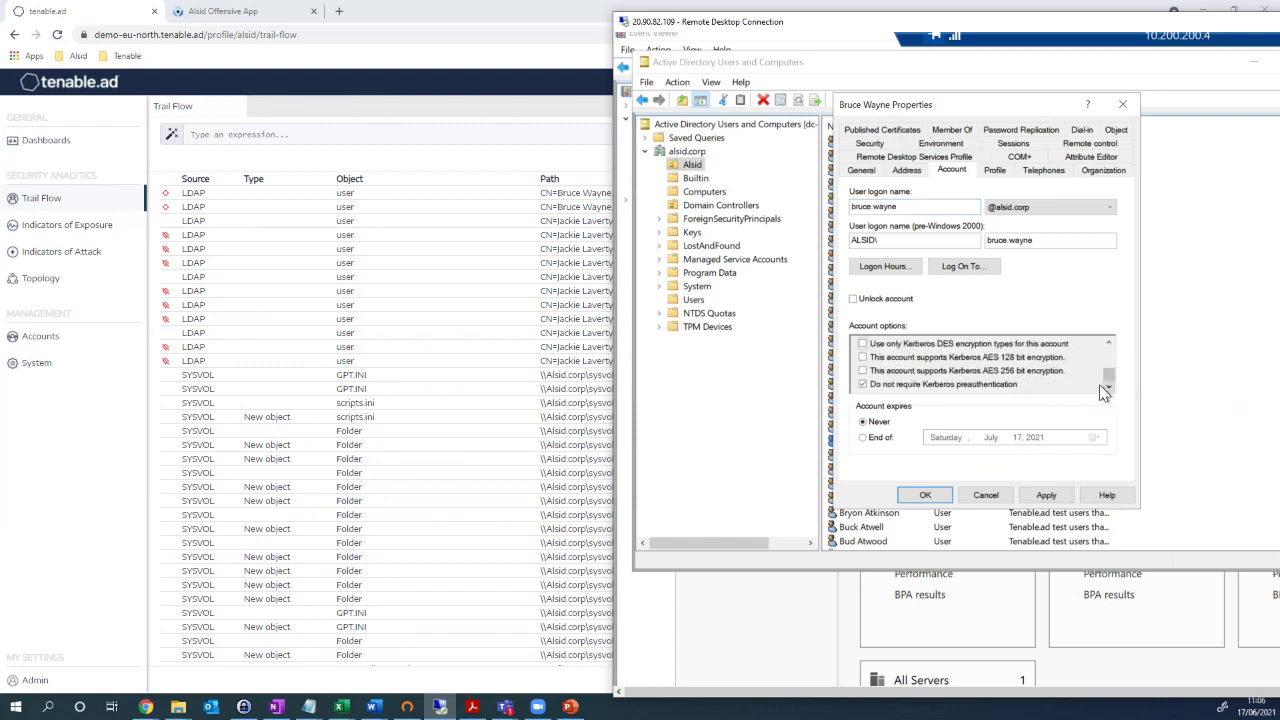
left_click(1046, 495)
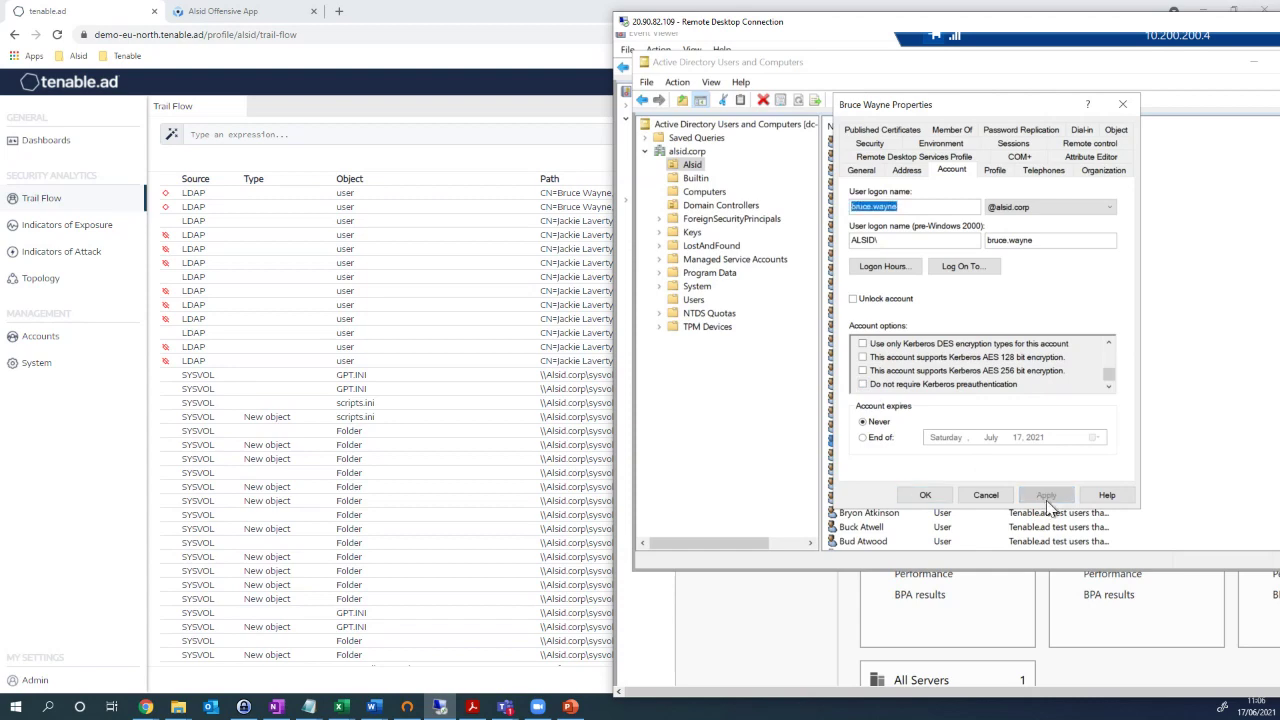
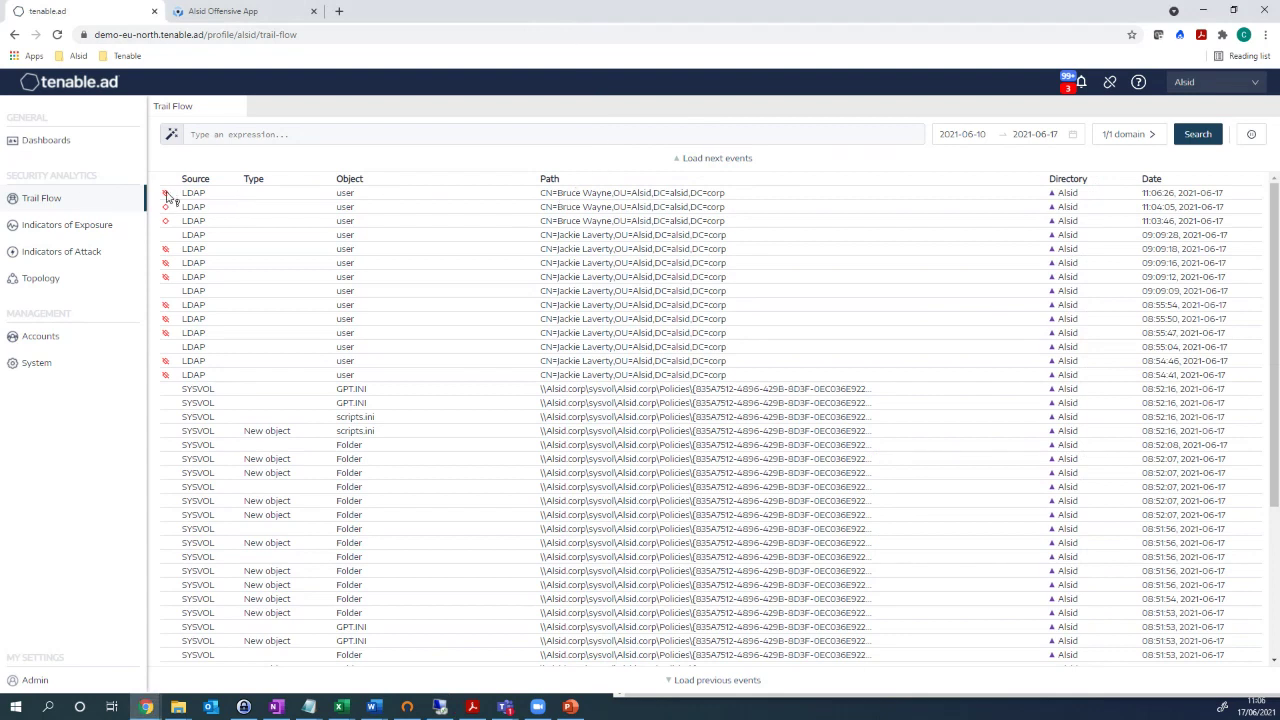
Open the newest user event in Trail Flow and inspect the useraccountcontrol change, highlighting USE_DES_KEY_ONLY and DONT_REQUIRE_PREAUTH.
mouse_move(167, 199)
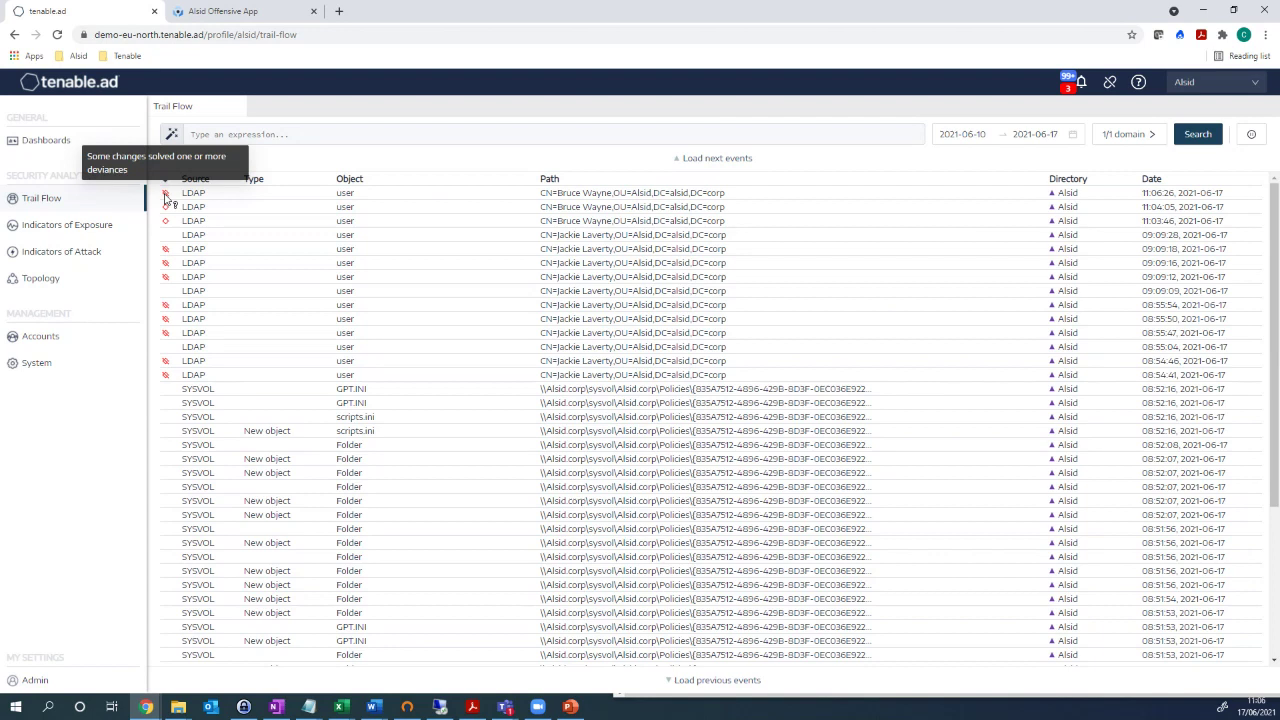
left_click(342, 194)
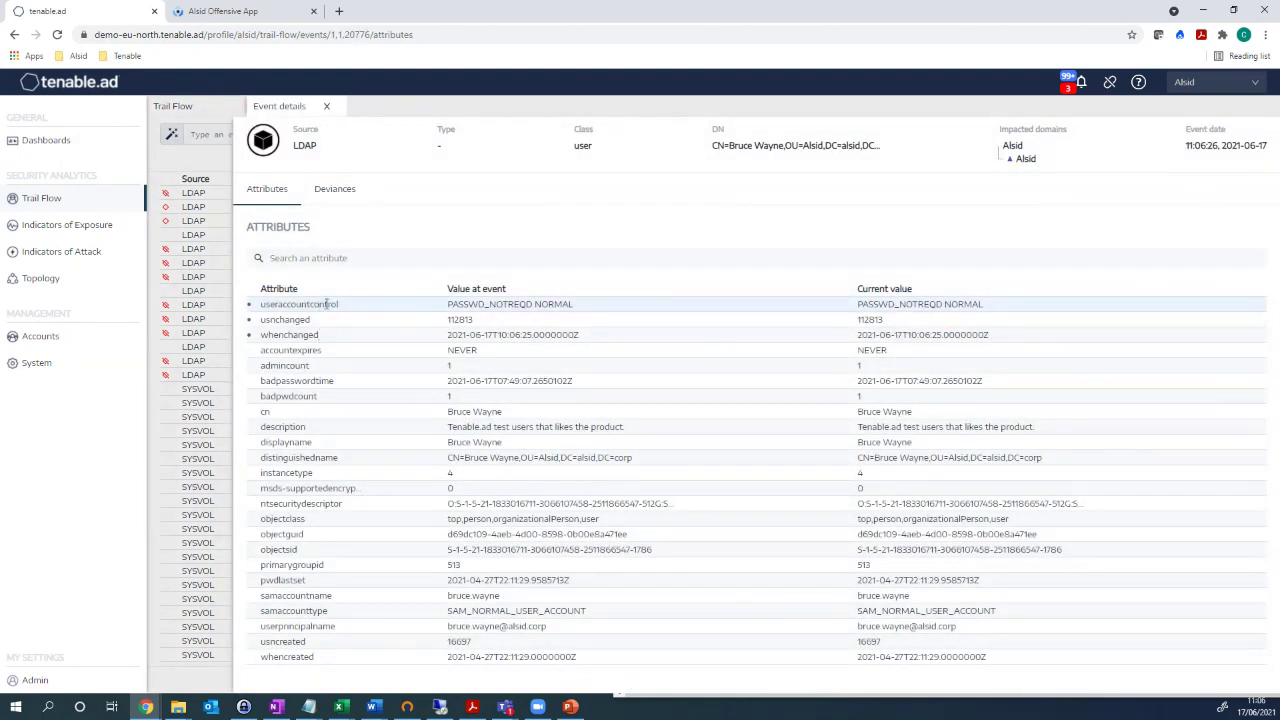
mouse_move(250, 306)
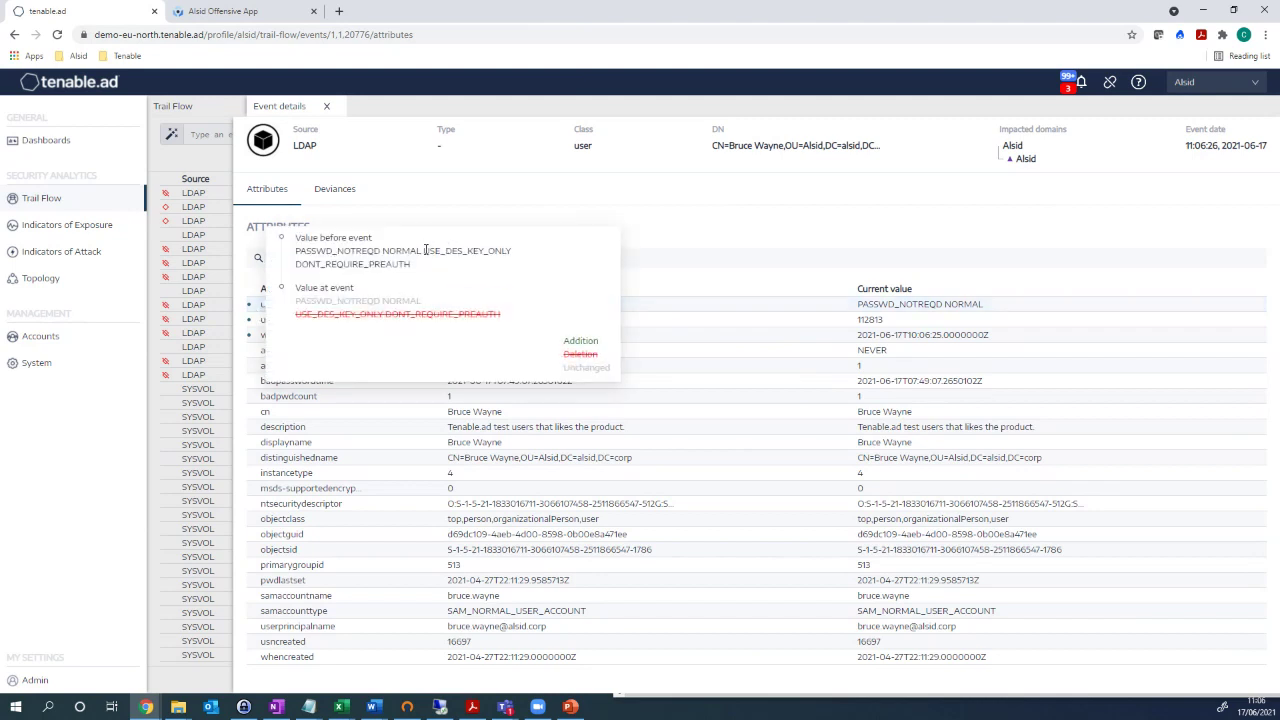
left_click_drag(423, 250, 295, 267)
left_click(295, 267)
left_click_drag(505, 318, 297, 320)
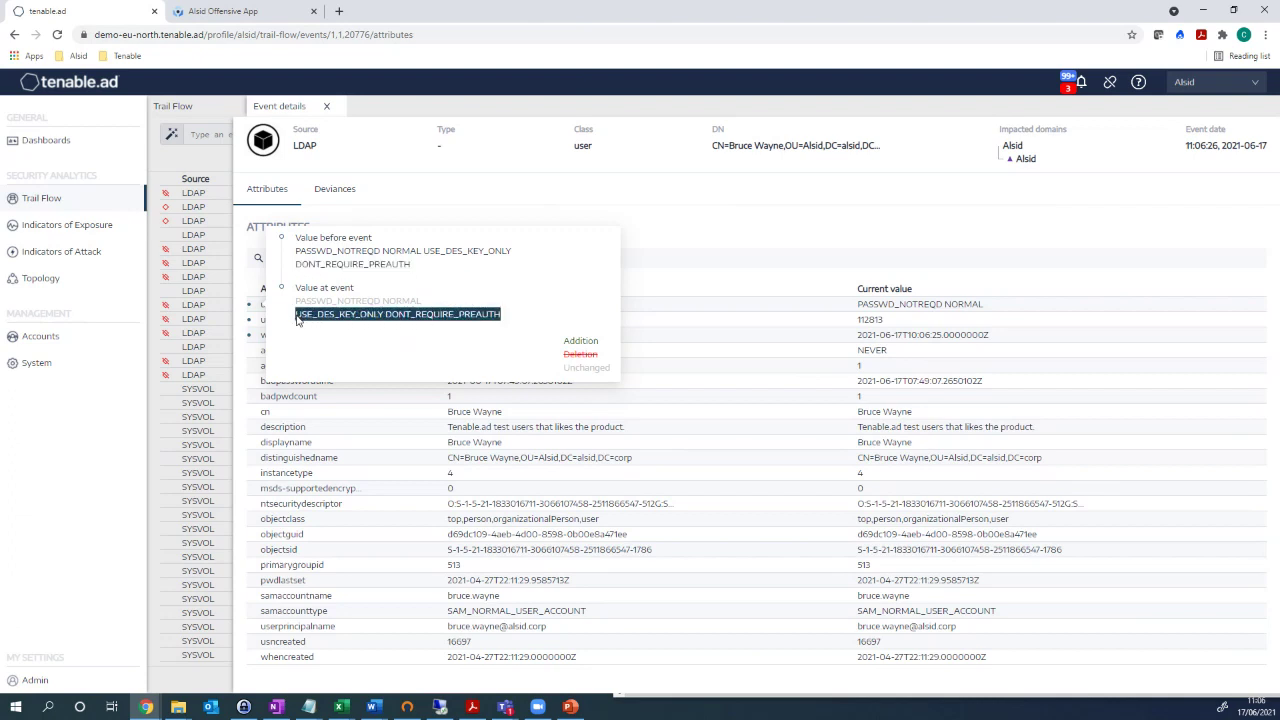
left_click(350, 357)
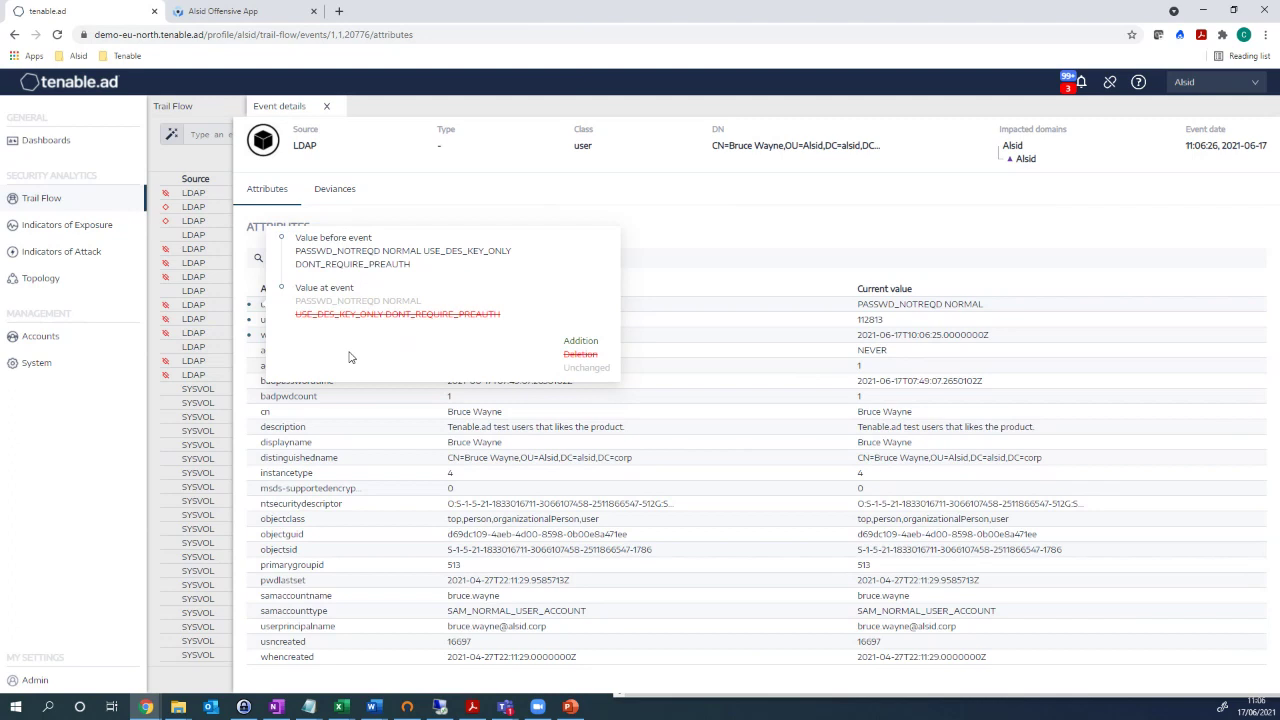
Review the event's deviances, close it, and check the medium-severity Indicators of Exposure for the Kerberos configuration indicator.
left_click(334, 190)
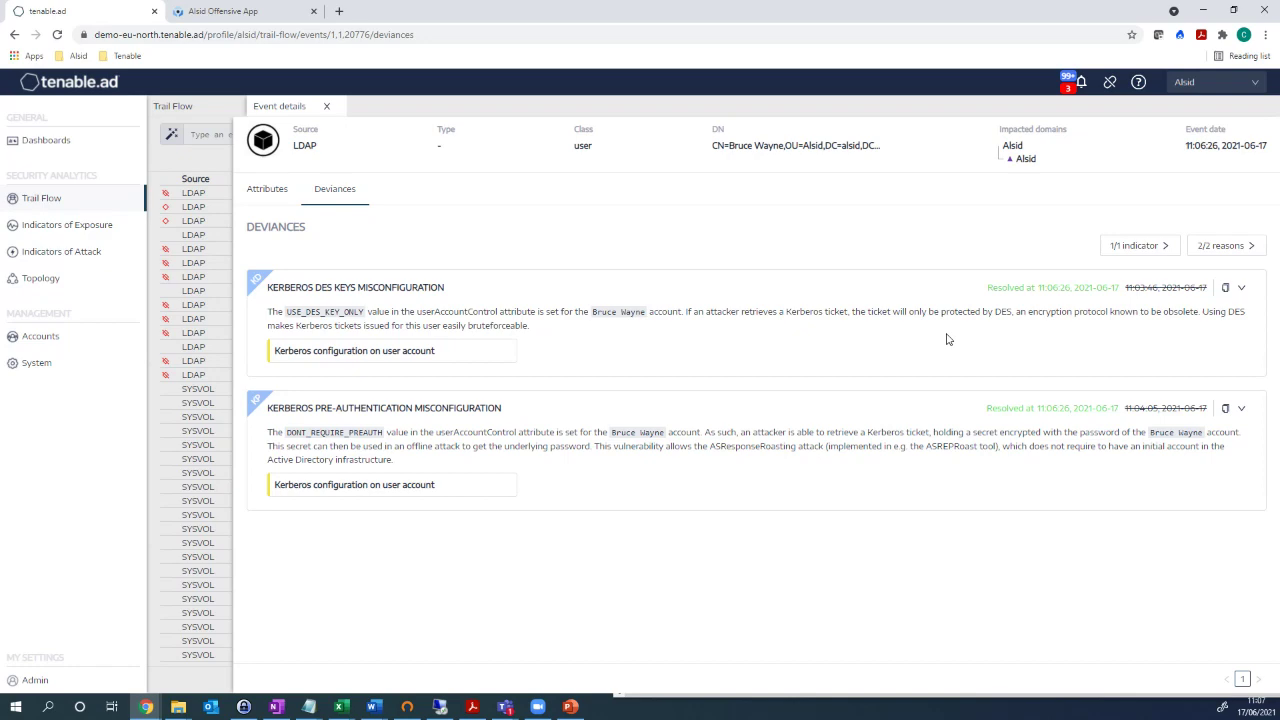
left_click(328, 107)
left_click(67, 225)
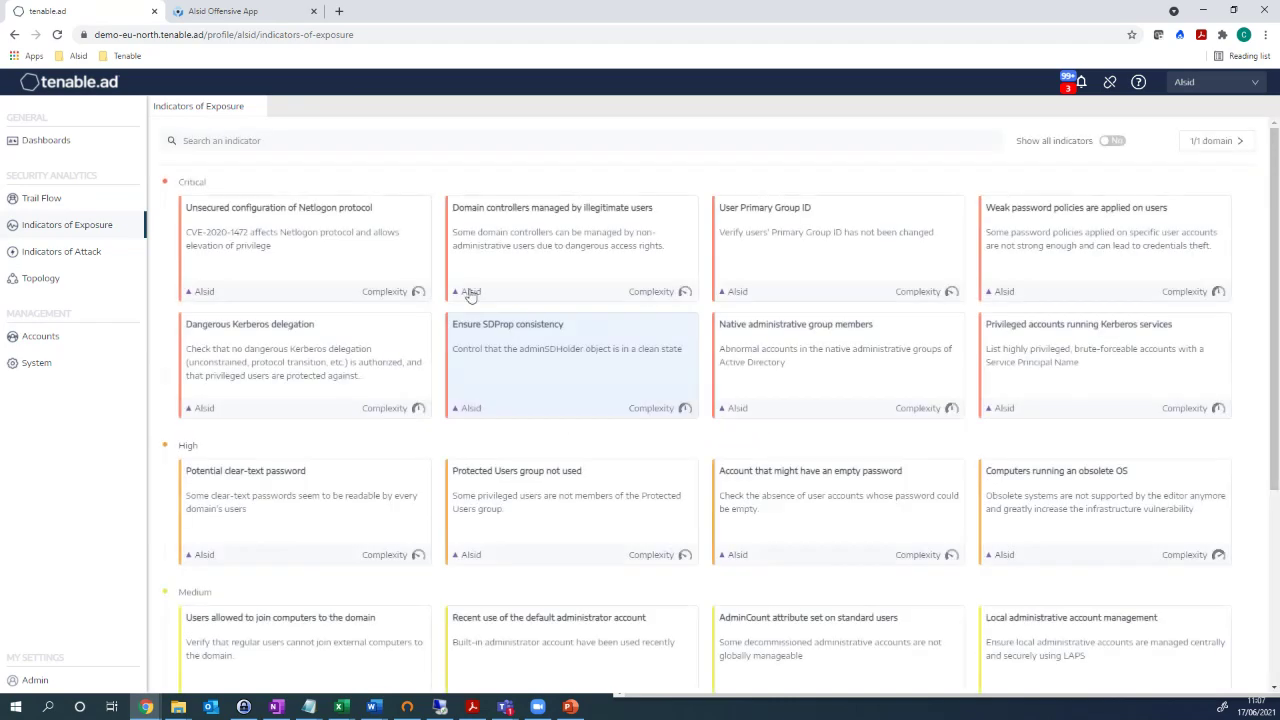
scroll(583, 363, "down", 2)
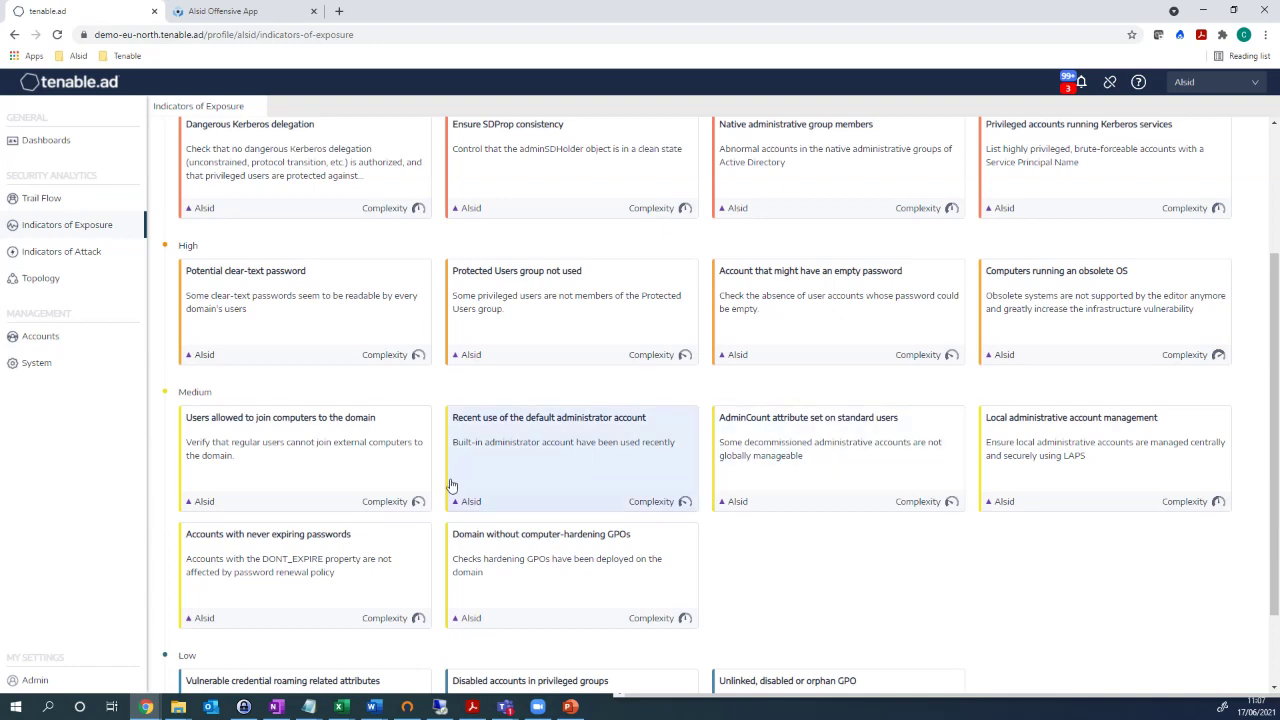
Show all Indicators of Exposure, including compliant ones, and check the deviant objects of the medium-severity "Kerberos configuration on user account" indicator, closing it when done.
scroll(815, 582, "up", 1)
scroll(817, 582, "up", 3)
left_click(1111, 140)
scroll(983, 200, "down", 10)
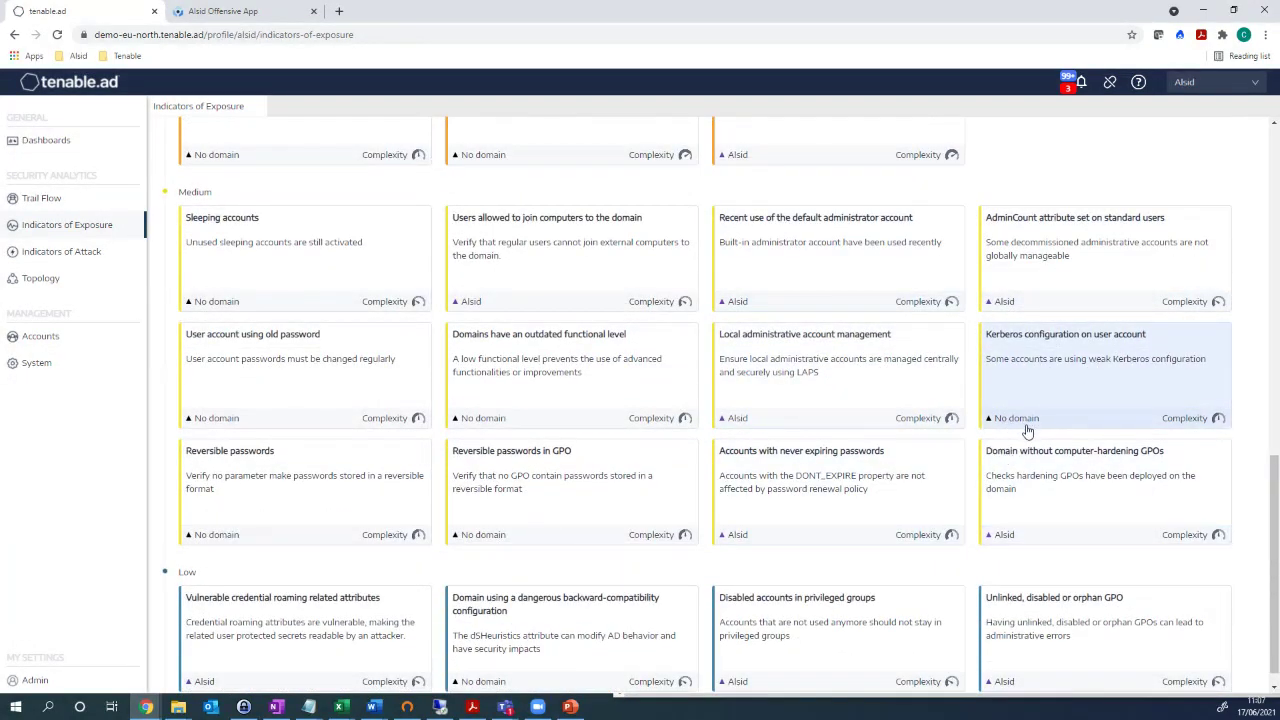
left_click(1049, 405)
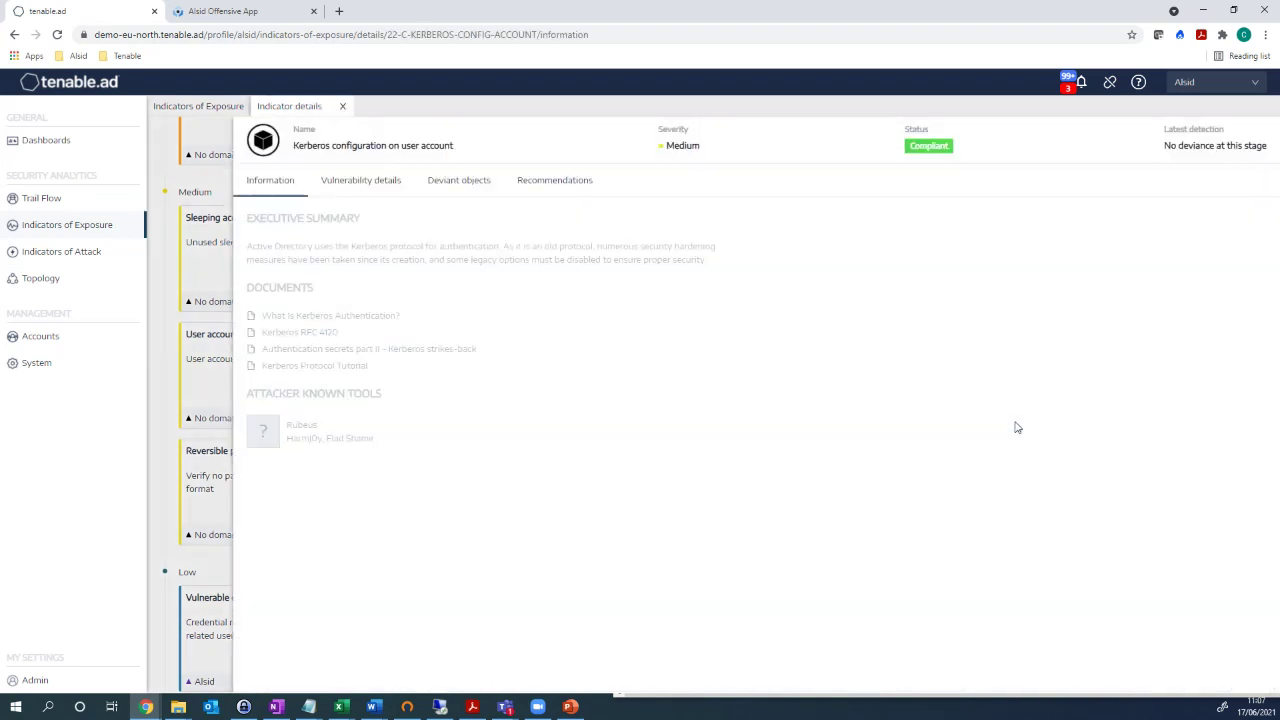
left_click(449, 187)
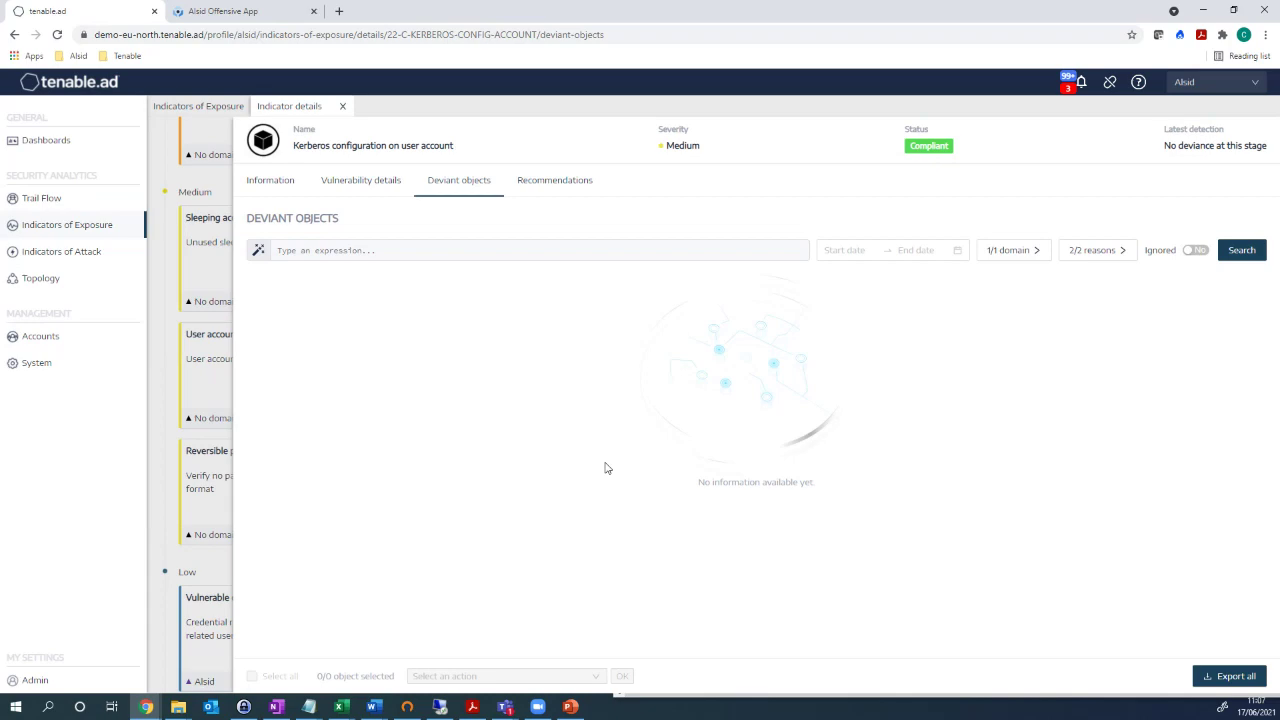
left_click(342, 106)
Return to Trail Flow and filter the events with the expression cn:"domain admins".
left_click(48, 204)
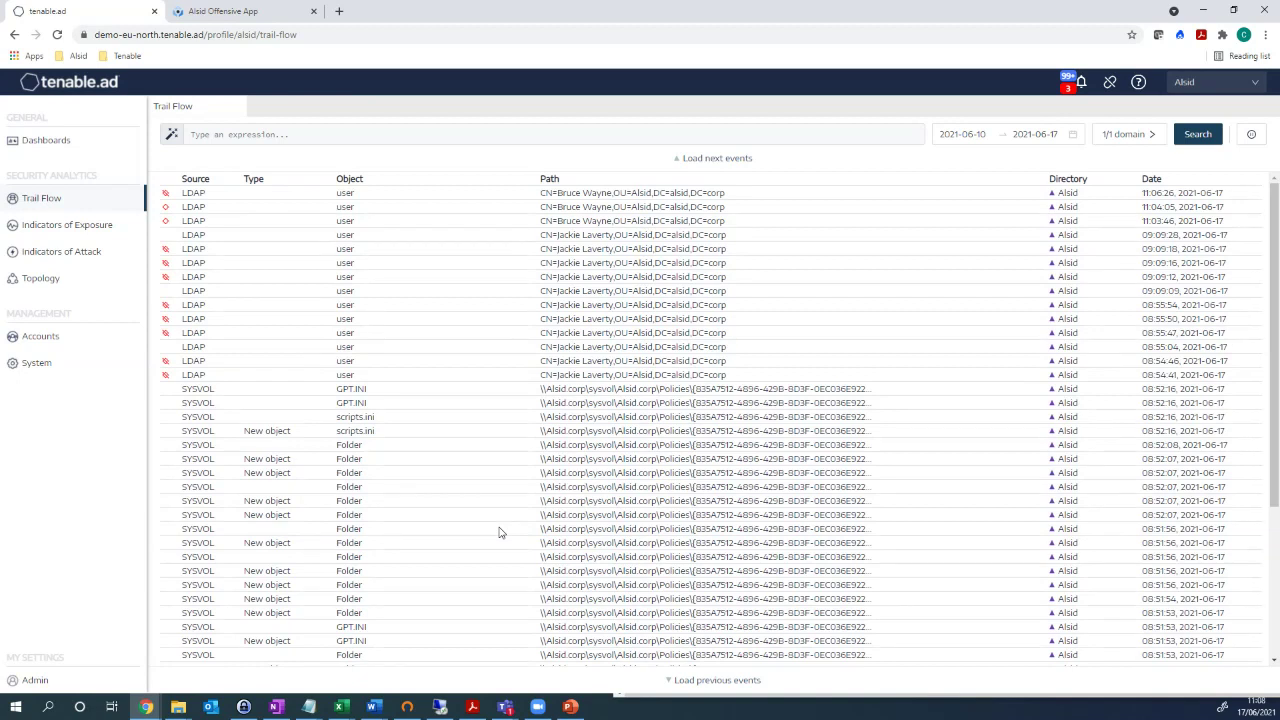
left_click(271, 132)
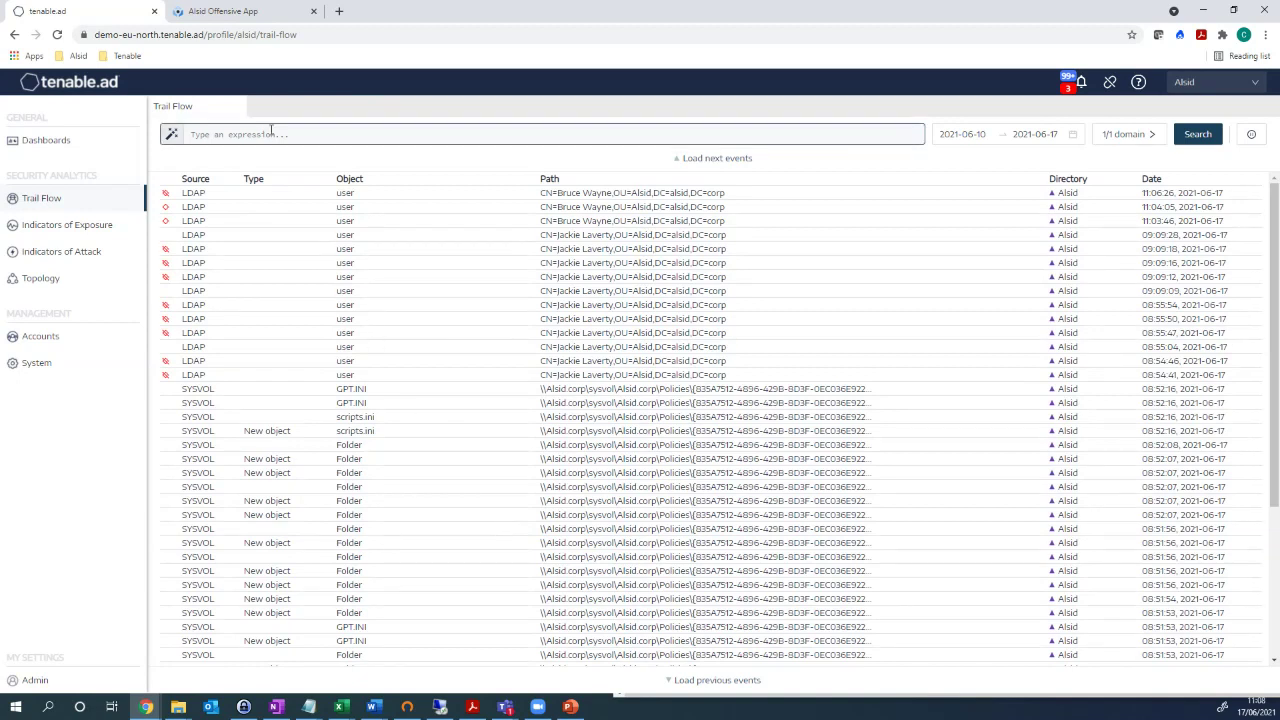
type("cn=")
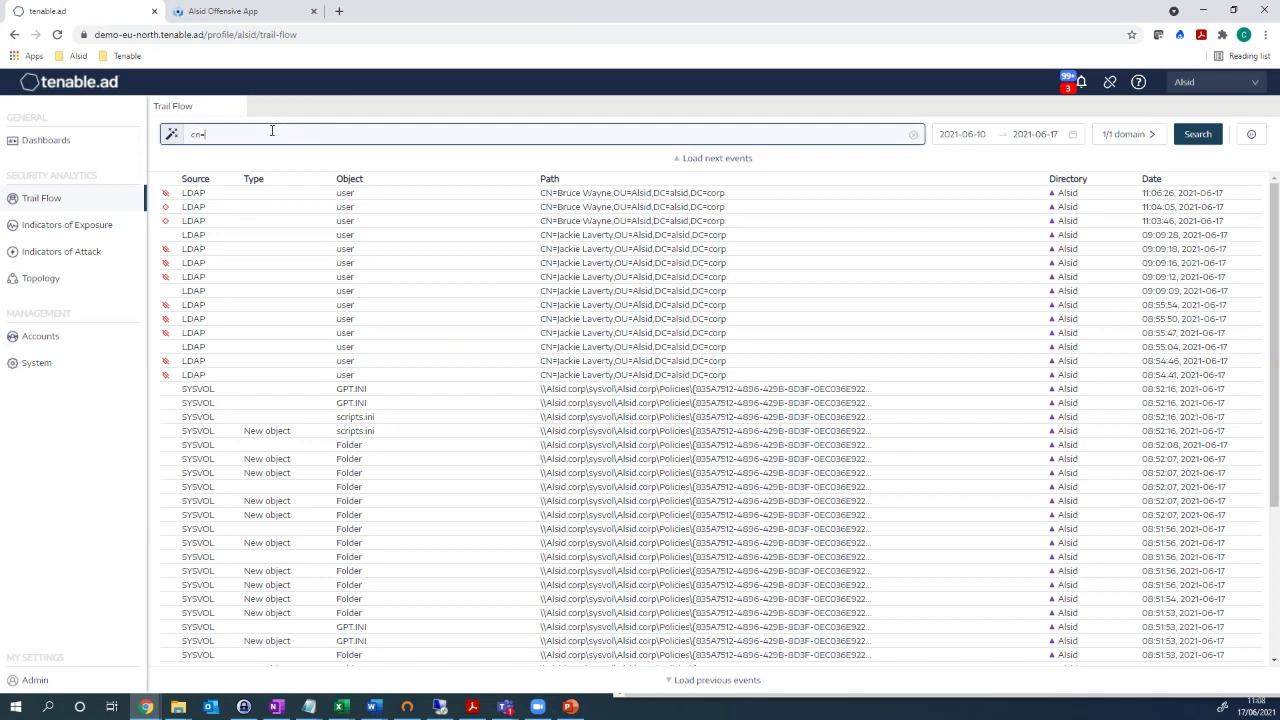
type(": \"domain admins\"")
key("Return")
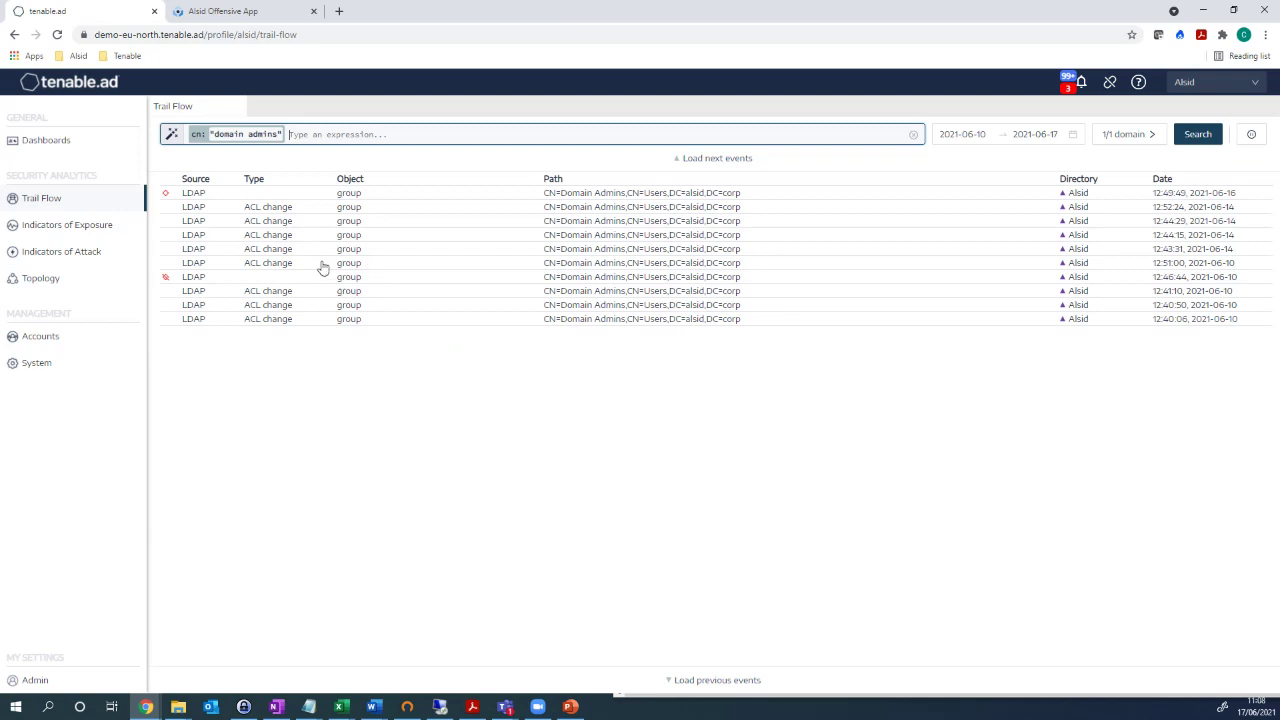
Open the newest Domain Admins group event, inspect the member attribute change and the event's deviances, and close the details.
left_click(347, 198)
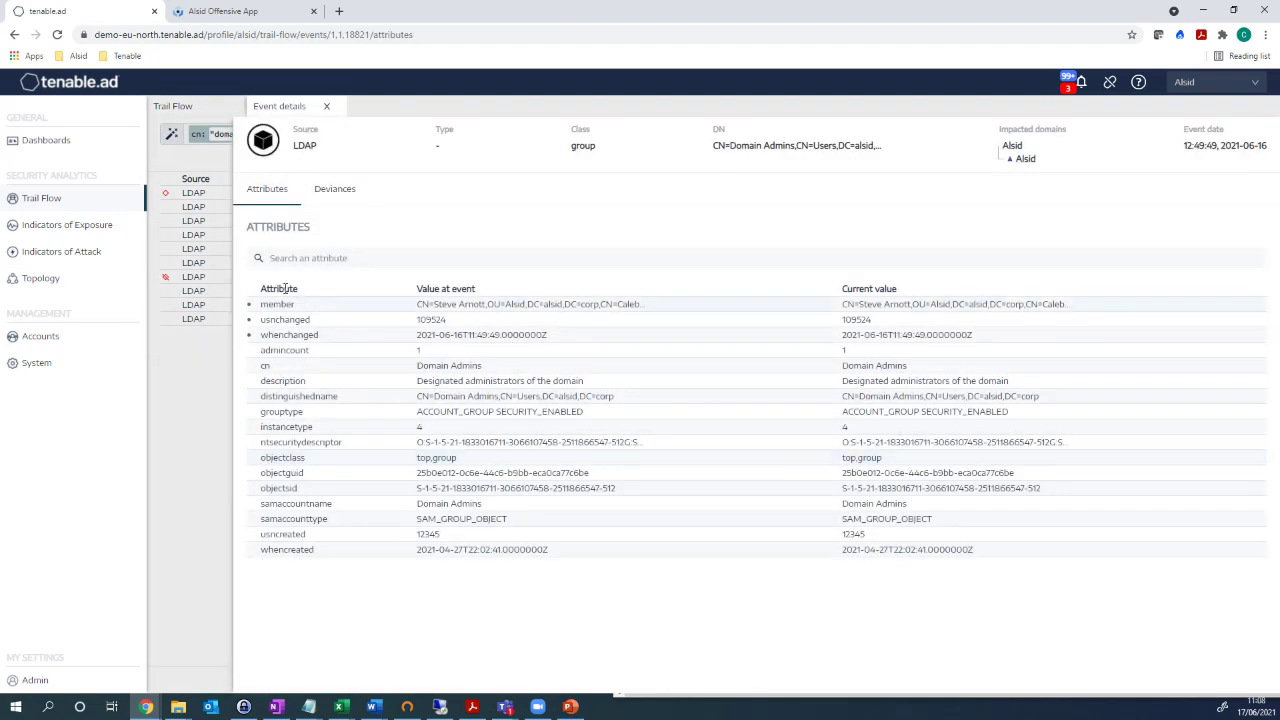
mouse_move(300, 301)
left_click_drag(496, 294, 308, 295)
left_click(374, 335)
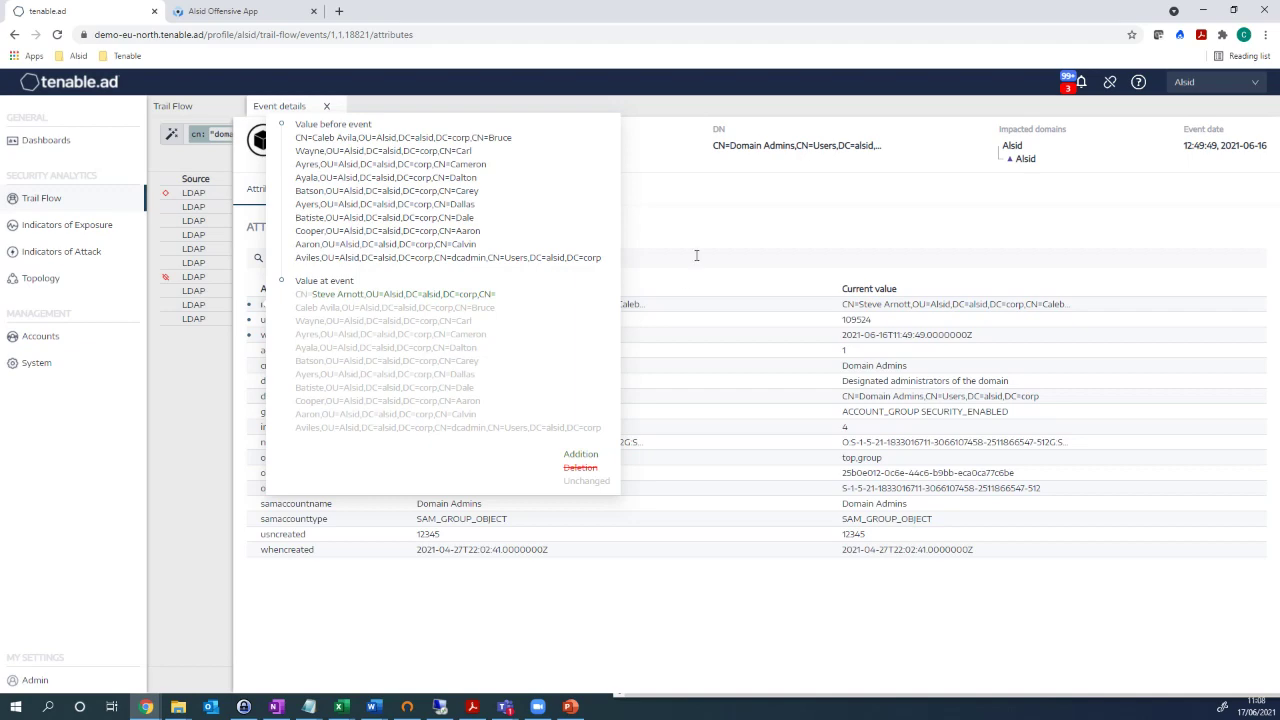
left_click(350, 199)
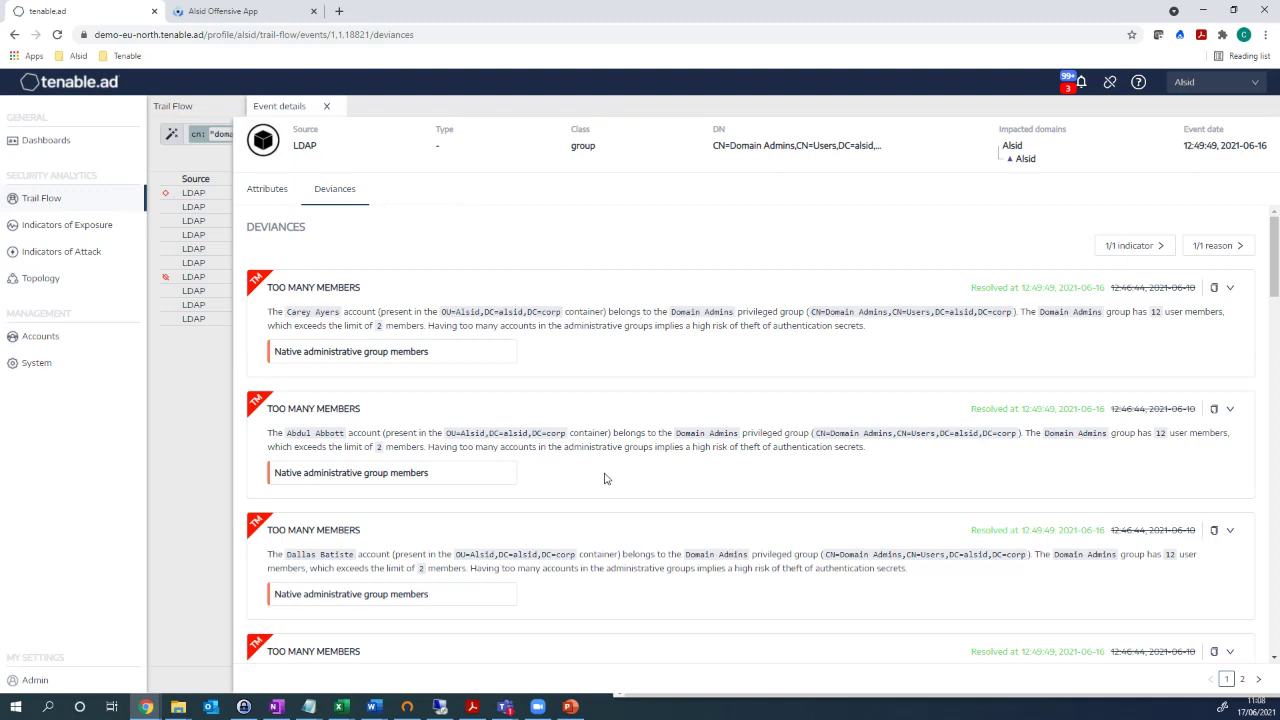
scroll(610, 482, "down", 10)
scroll(619, 488, "down", 10)
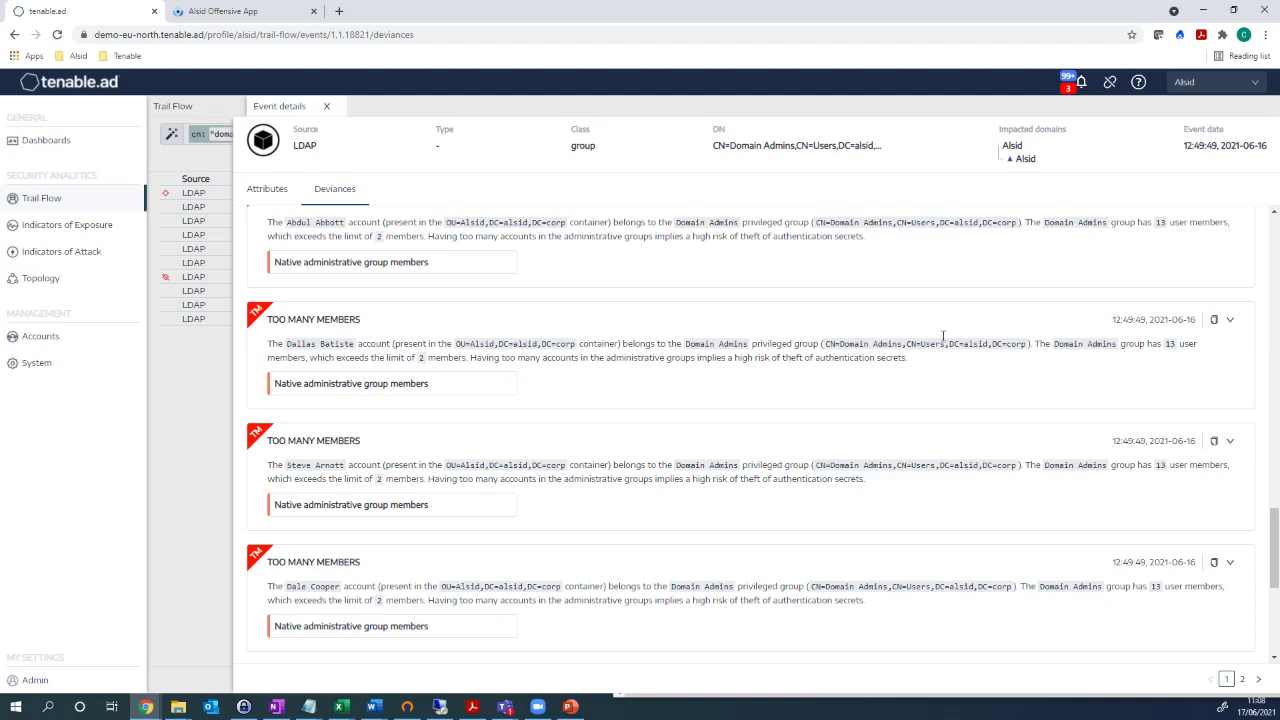
left_click(327, 107)
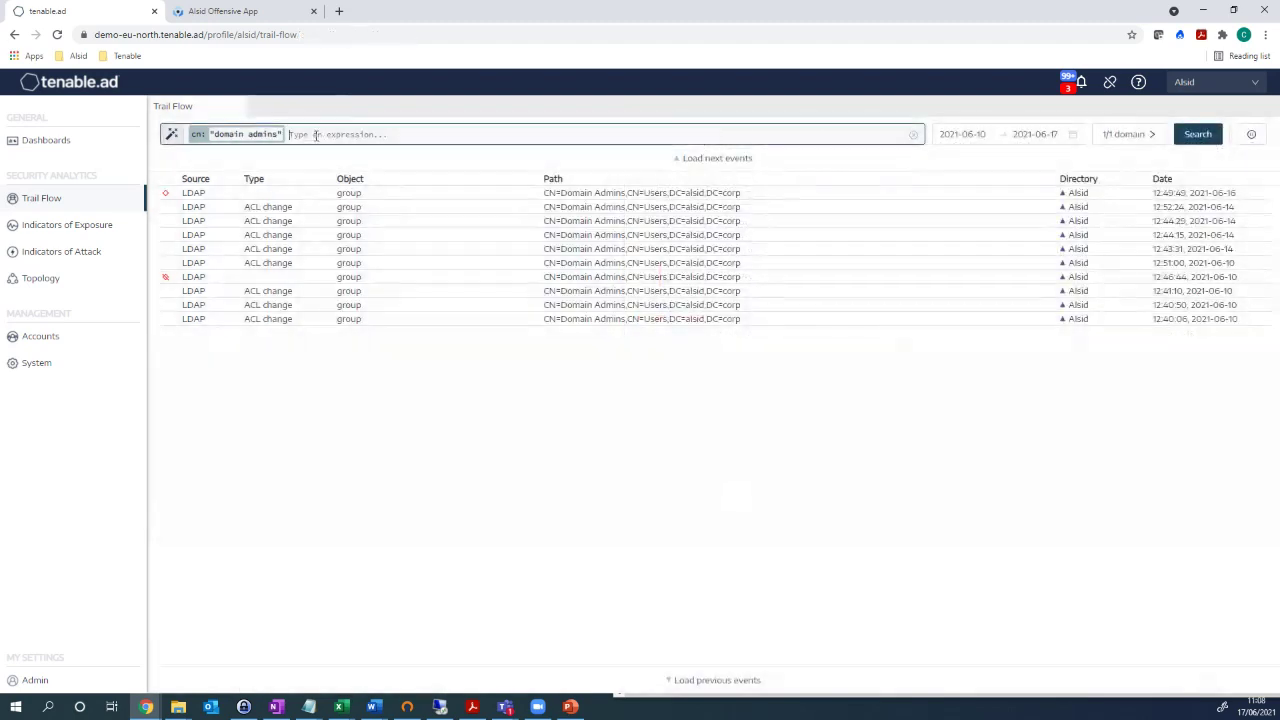
Change the Trail Flow filter to cn:"dc-vm" and run the search.
key("BackSpace")
key("BackSpace")
key("BackSpace")
key("BackSpace")
key("BackSpace")
key("BackSpace")
key("BackSpace")
key("BackSpace")
key("BackSpace")
key("BackSpace")
key("BackSpace")
key("BackSpace")
key("BackSpace")
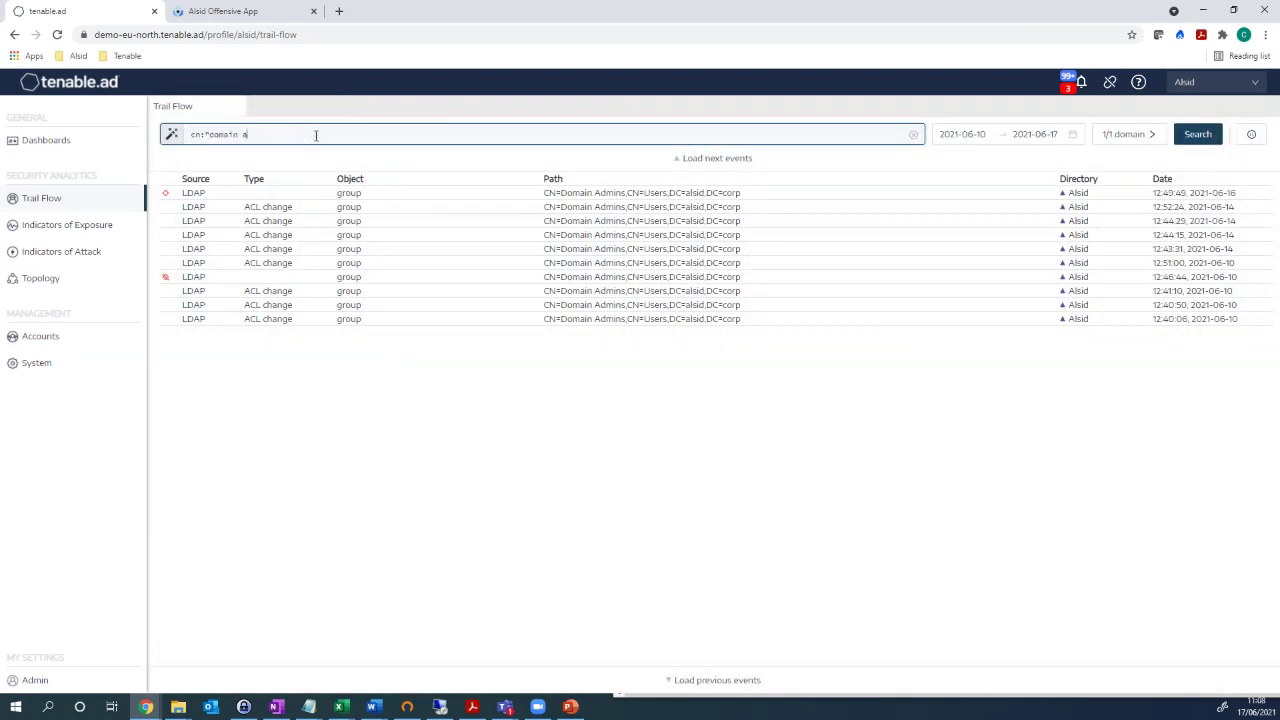
key("BackSpace")
key("BackSpace")
key("BackSpace")
type("dc-vm")
key("Return")
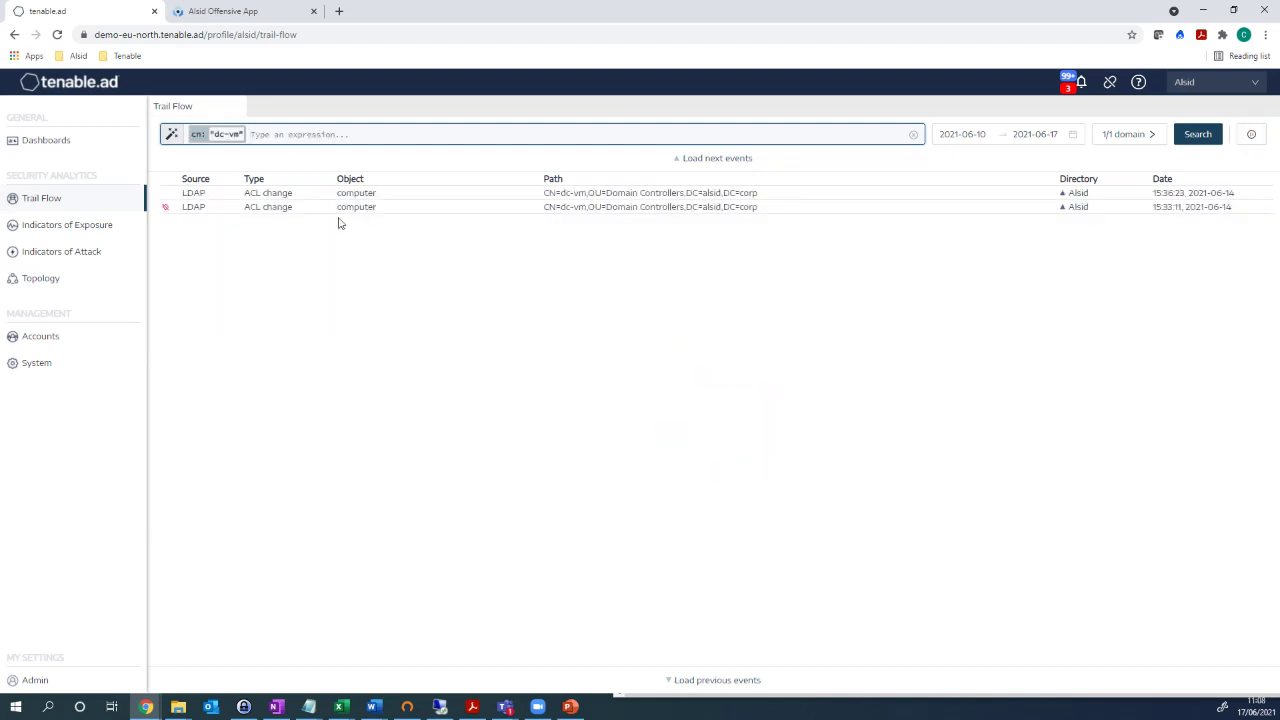
Replace the Trail Flow filter with useraccountcontrol:"Trusted_for_delegation" and run the search.
key("BackSpace")
key("BackSpace")
key("BackSpace")
key("BackSpace")
key("BackSpace")
key("BackSpace")
key("BackSpace")
key("BackSpace")
key("BackSpace")
key("BackSpace")
key("BackSpace")
type("useraccountcontrol=")
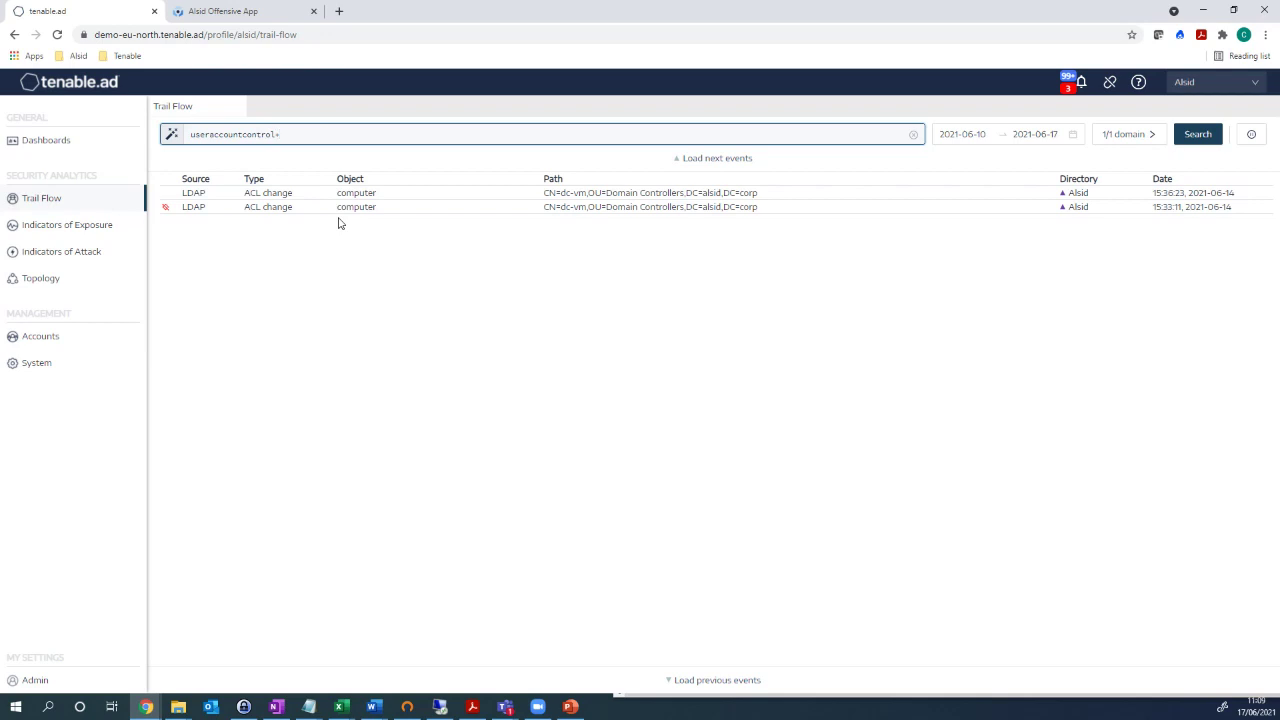
type("Trusted_for_delegation")
key("Return")
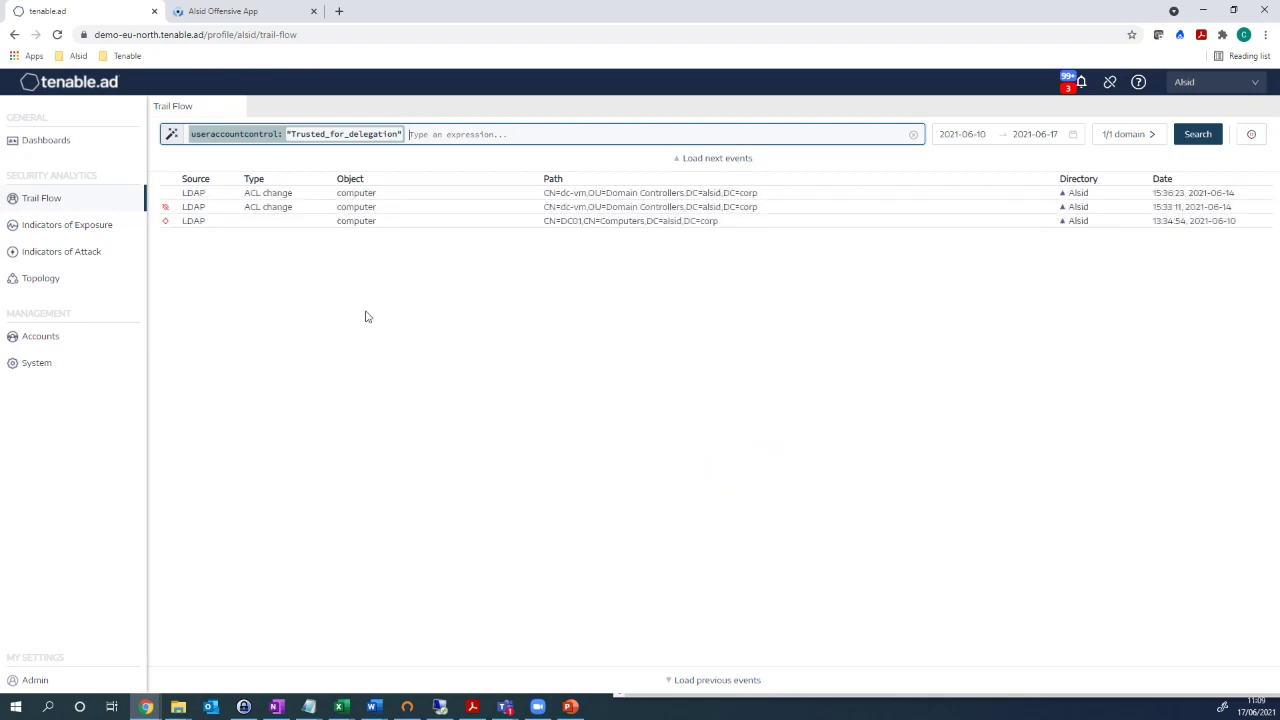
Set the search period's start date to 2021-06-01 and rerun the search.
left_click(977, 136)
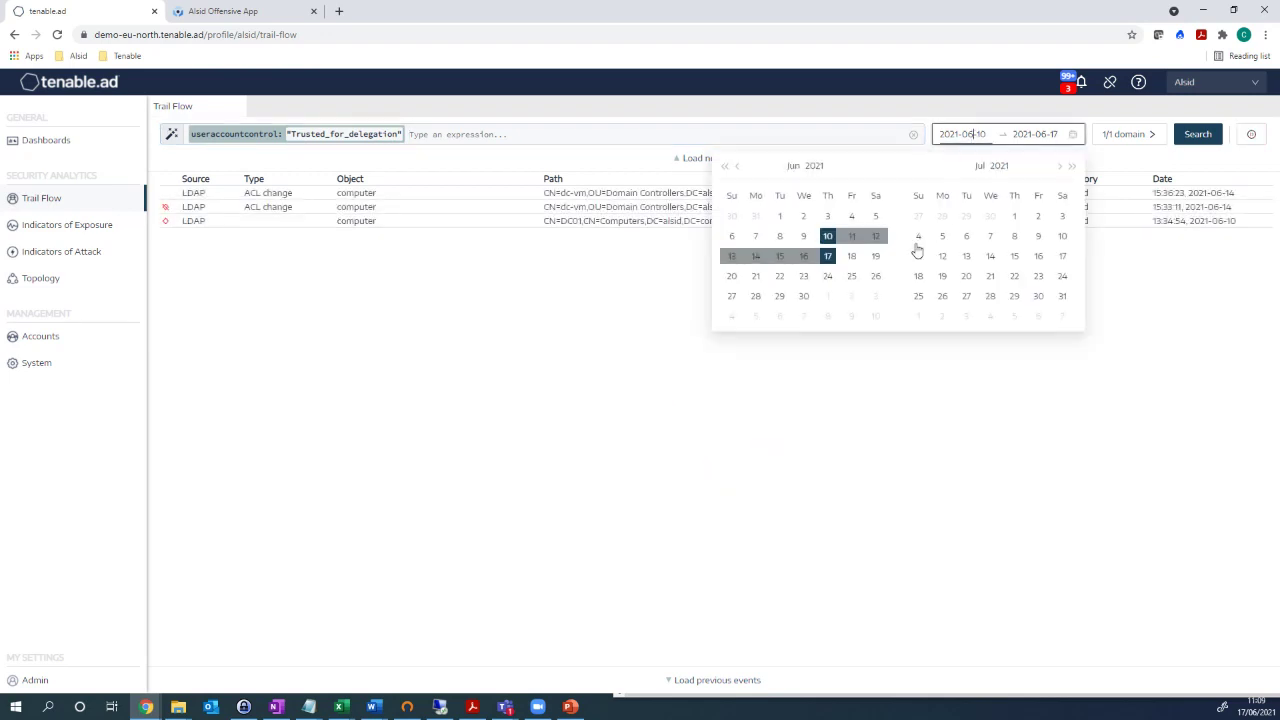
left_click(780, 216)
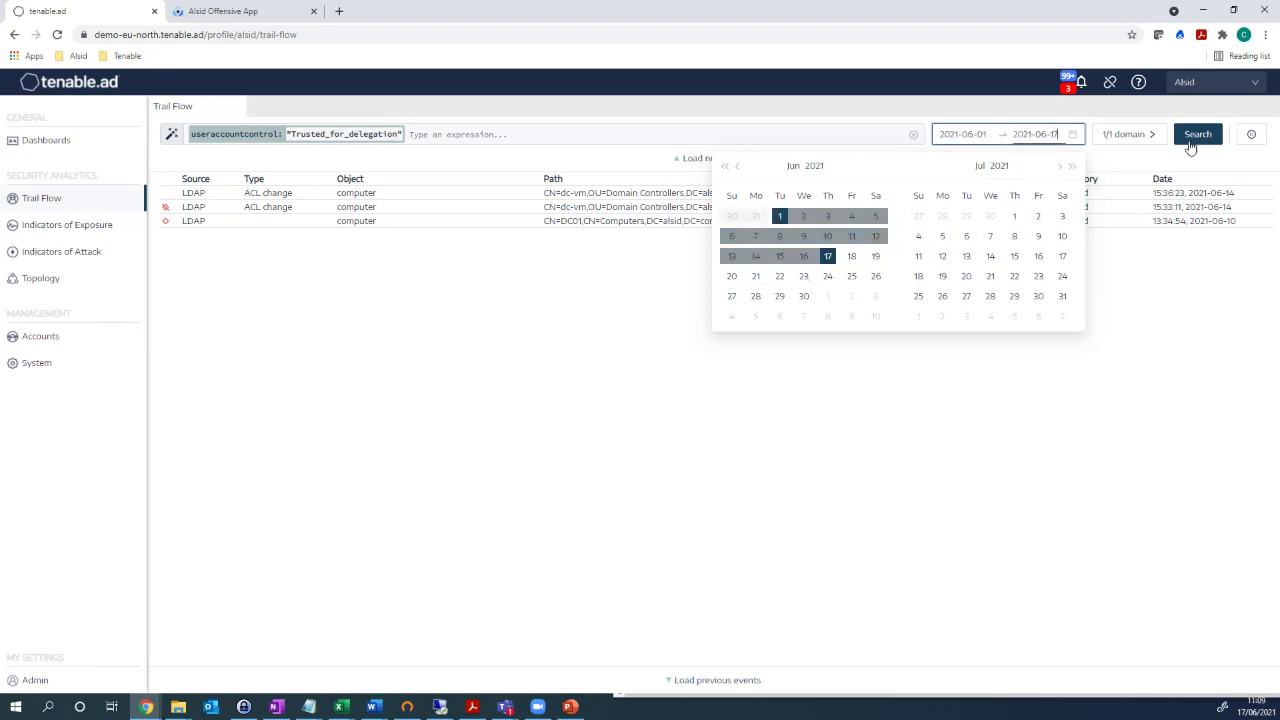
left_click(1186, 144)
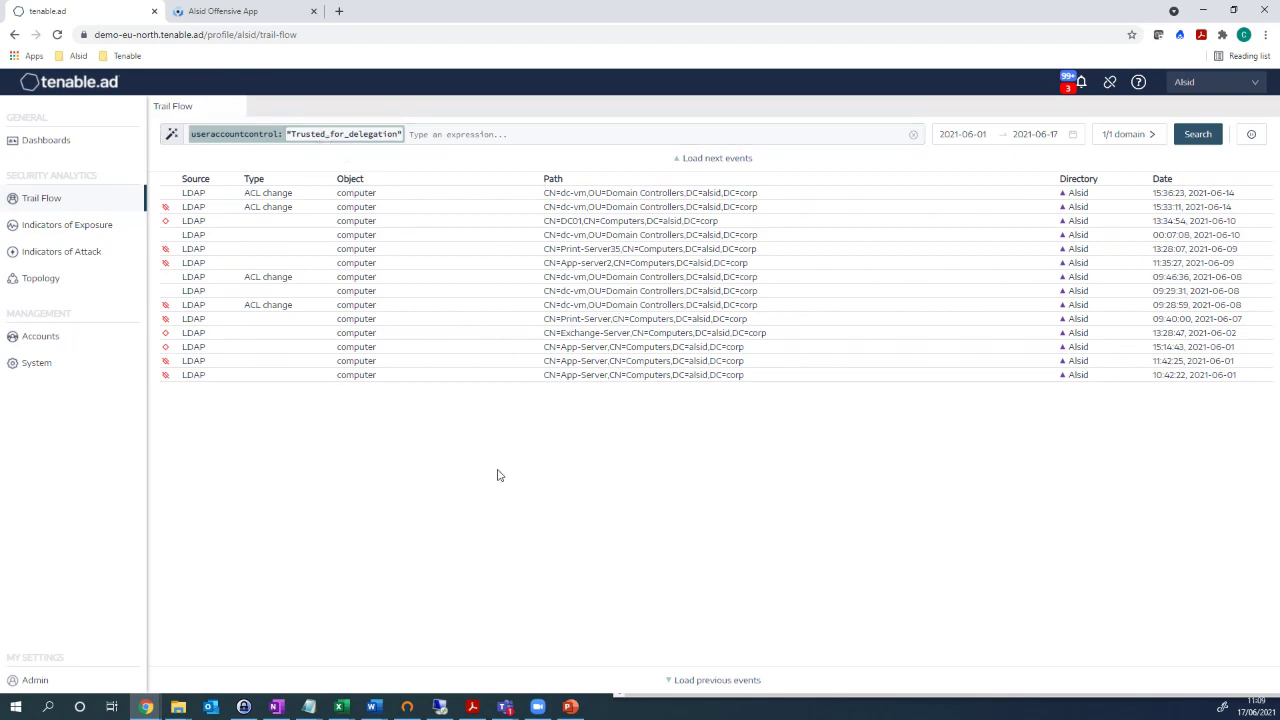
Open the DC01 computer event, compare the useraccountcontrol values before and at the event, and close the details.
left_click(347, 231)
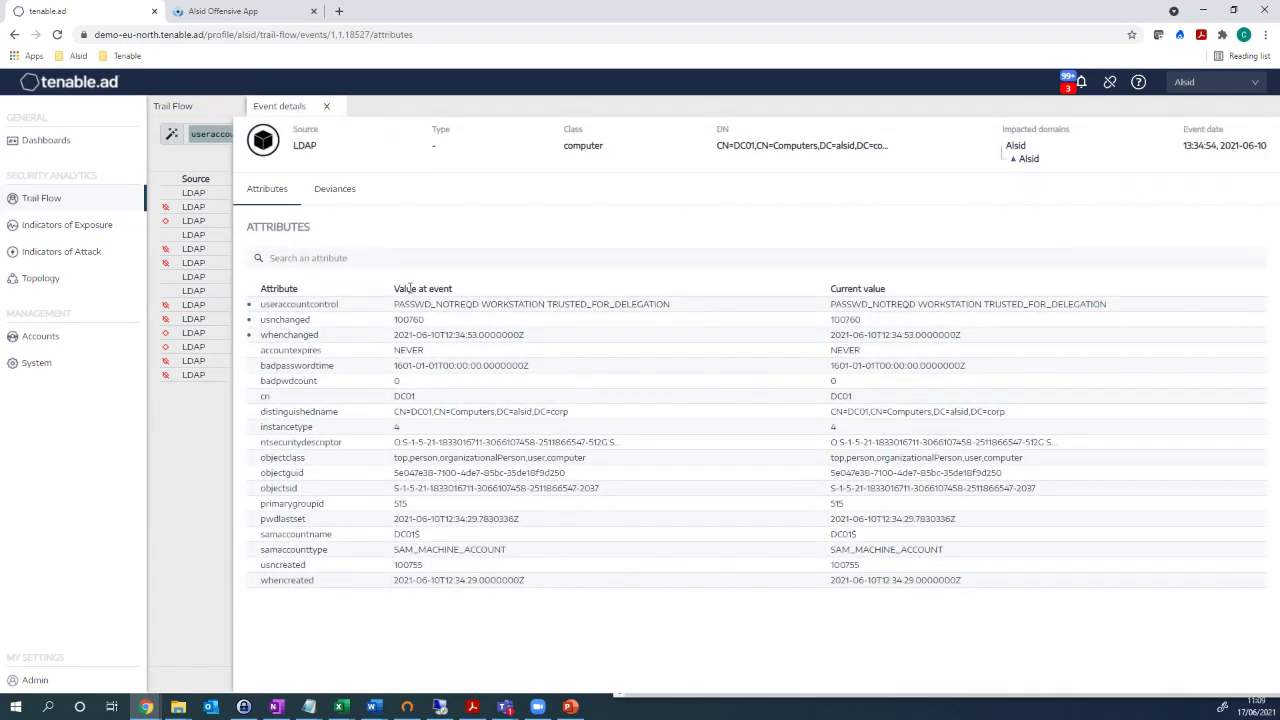
left_click(481, 310)
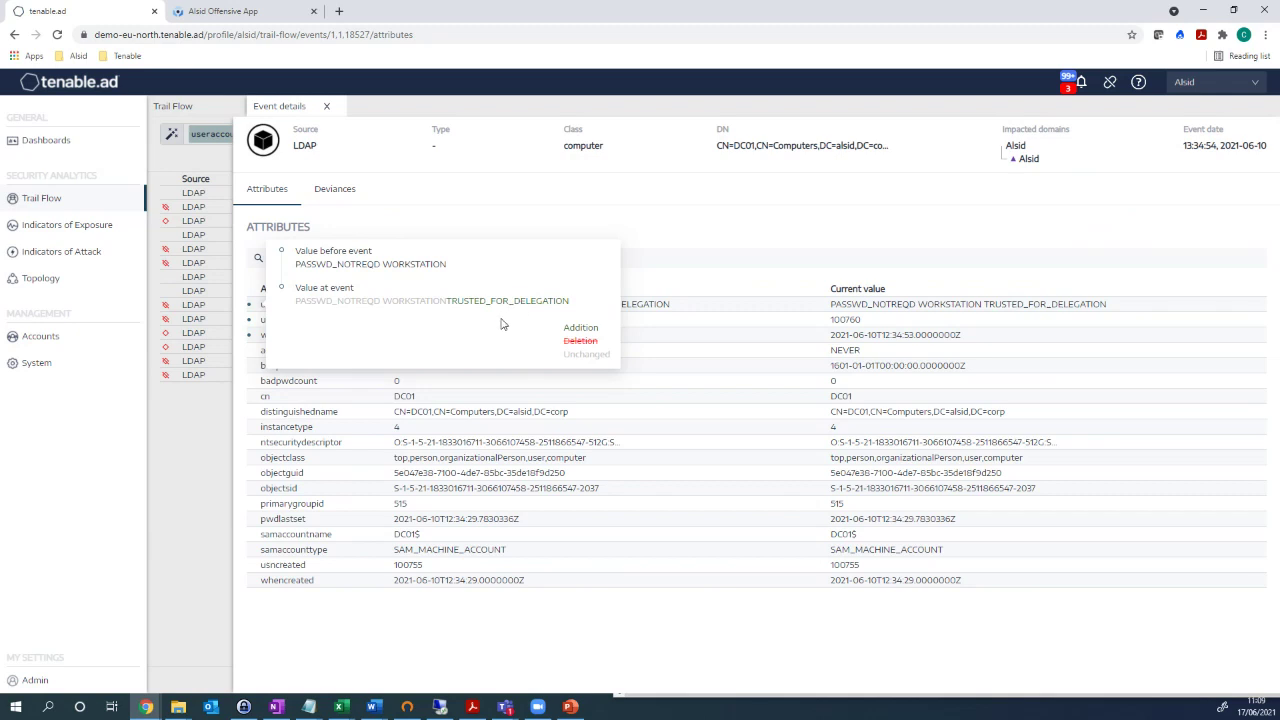
left_click(662, 283)
left_click(327, 107)
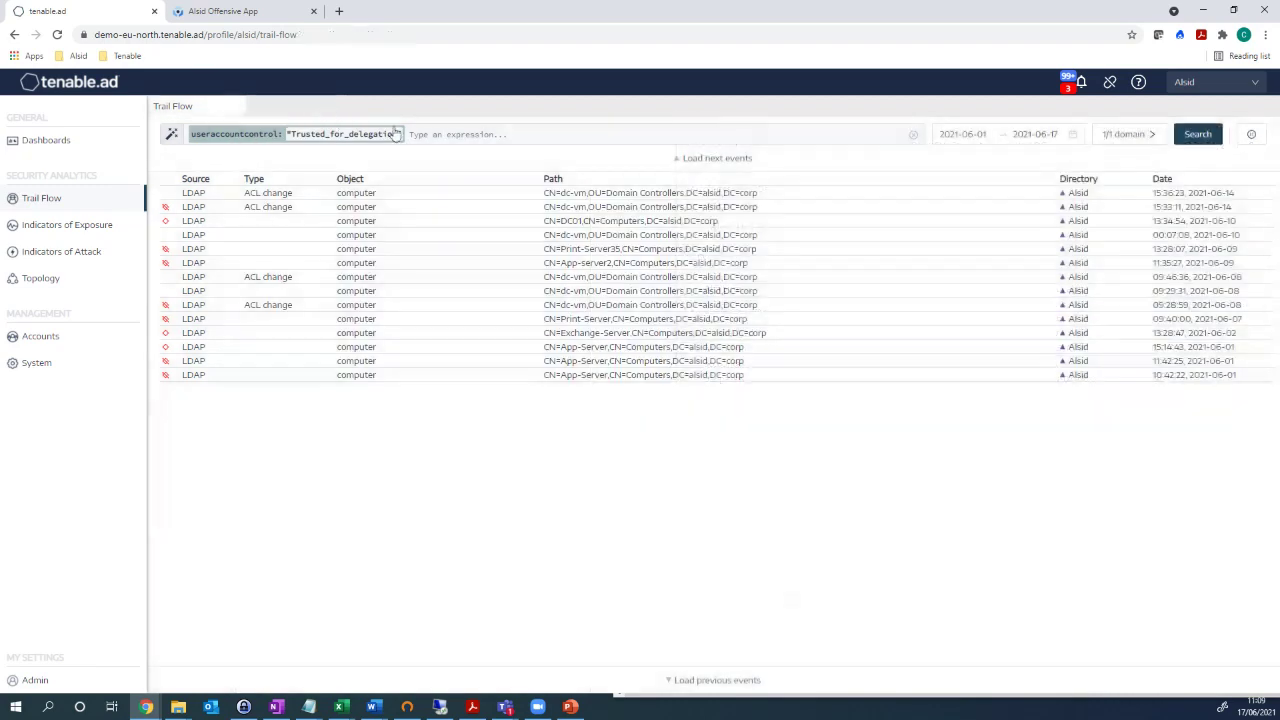
Clear the Trail Flow filter and search with the expression globalpath:"sysvol".
left_click(916, 134)
left_click(383, 129)
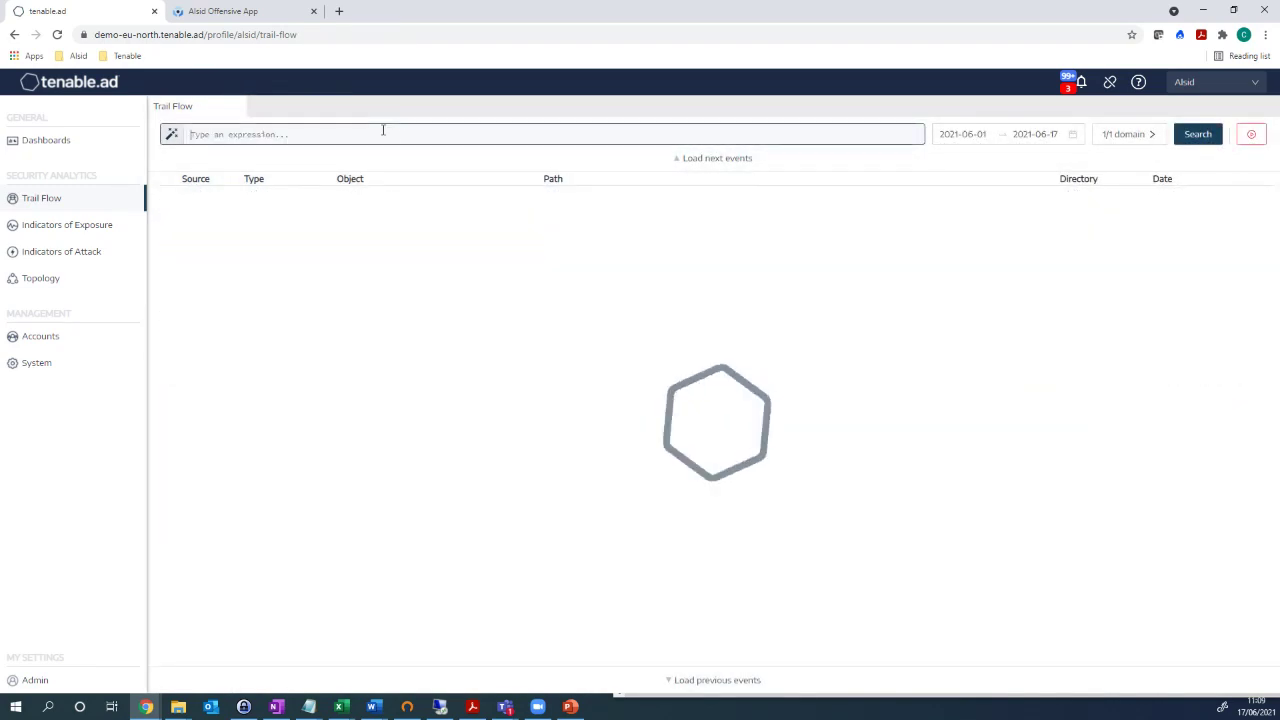
type("global")
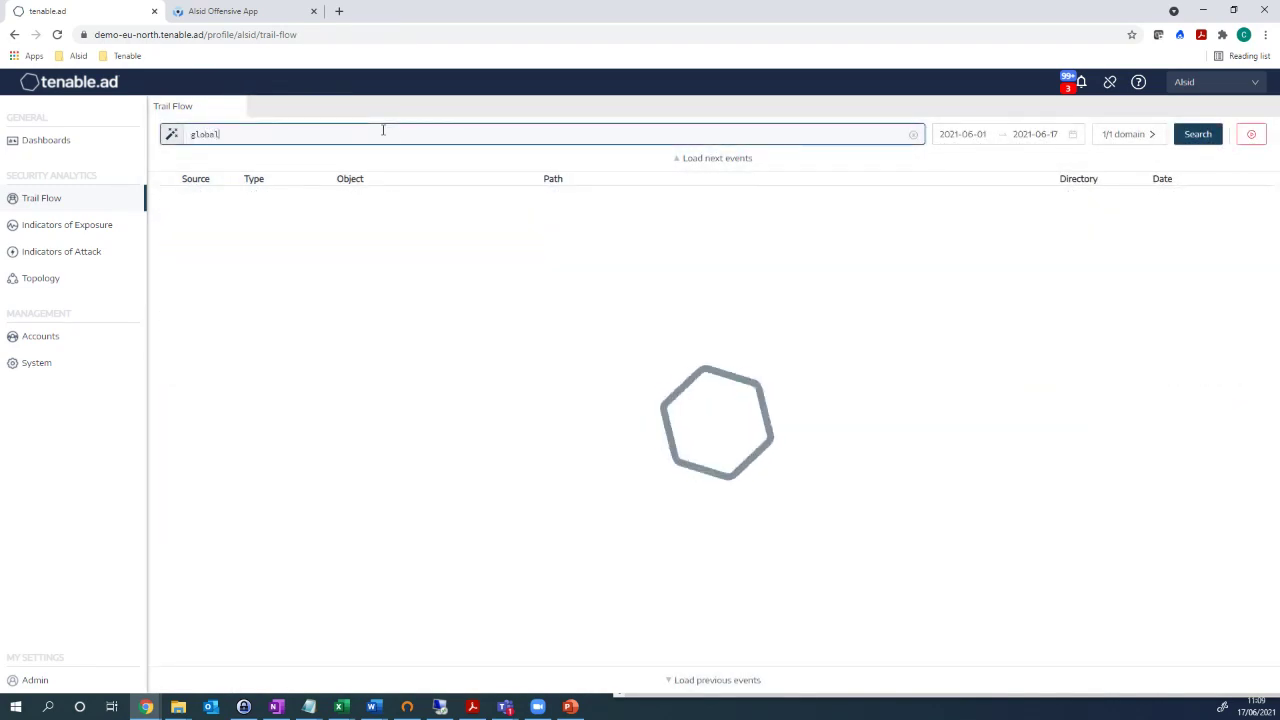
type("path=sysvol")
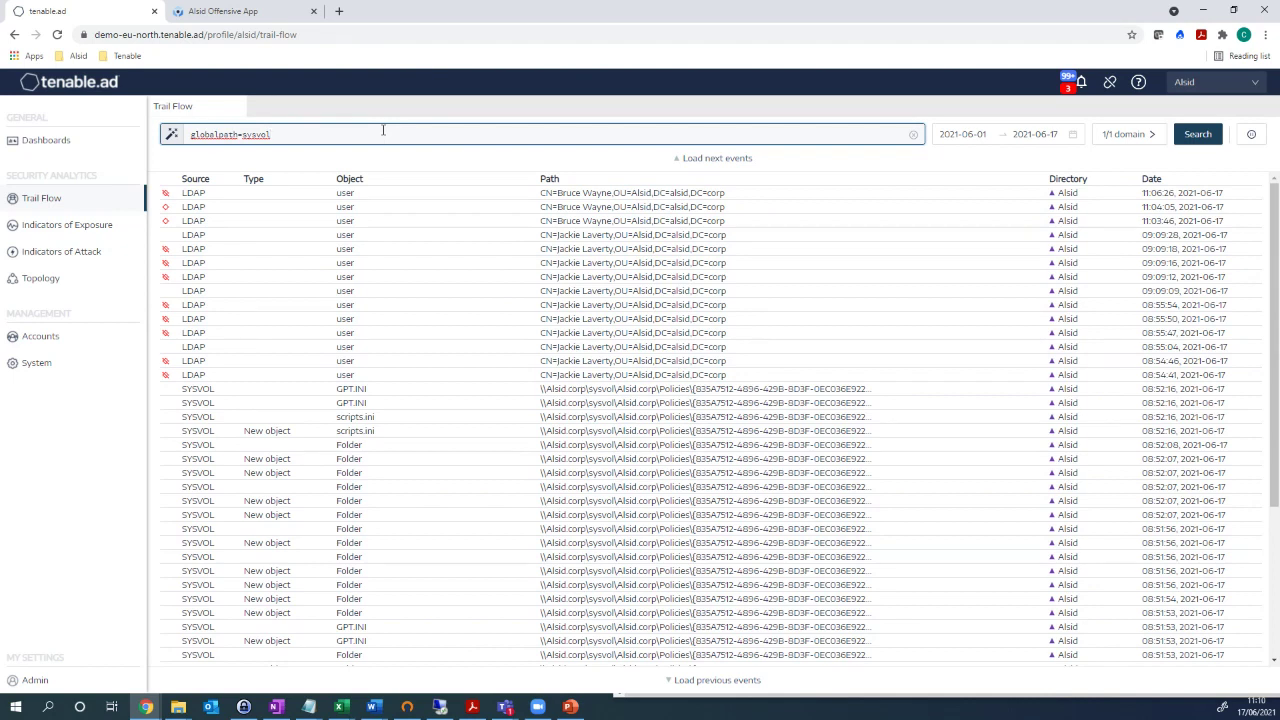
key("Return")
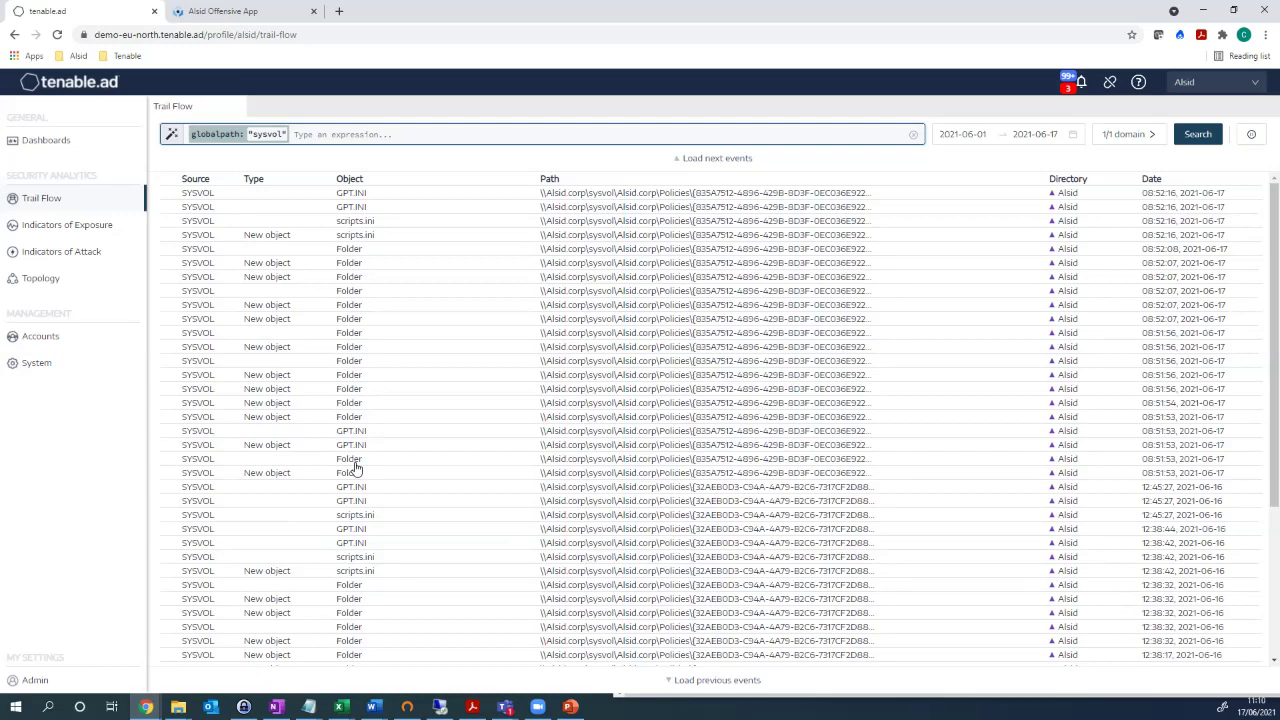
Review the SYSVOL events, open the newest scripts.ini "New object" event to inspect its logon command line, and close the details.
scroll(391, 360, "down", 3)
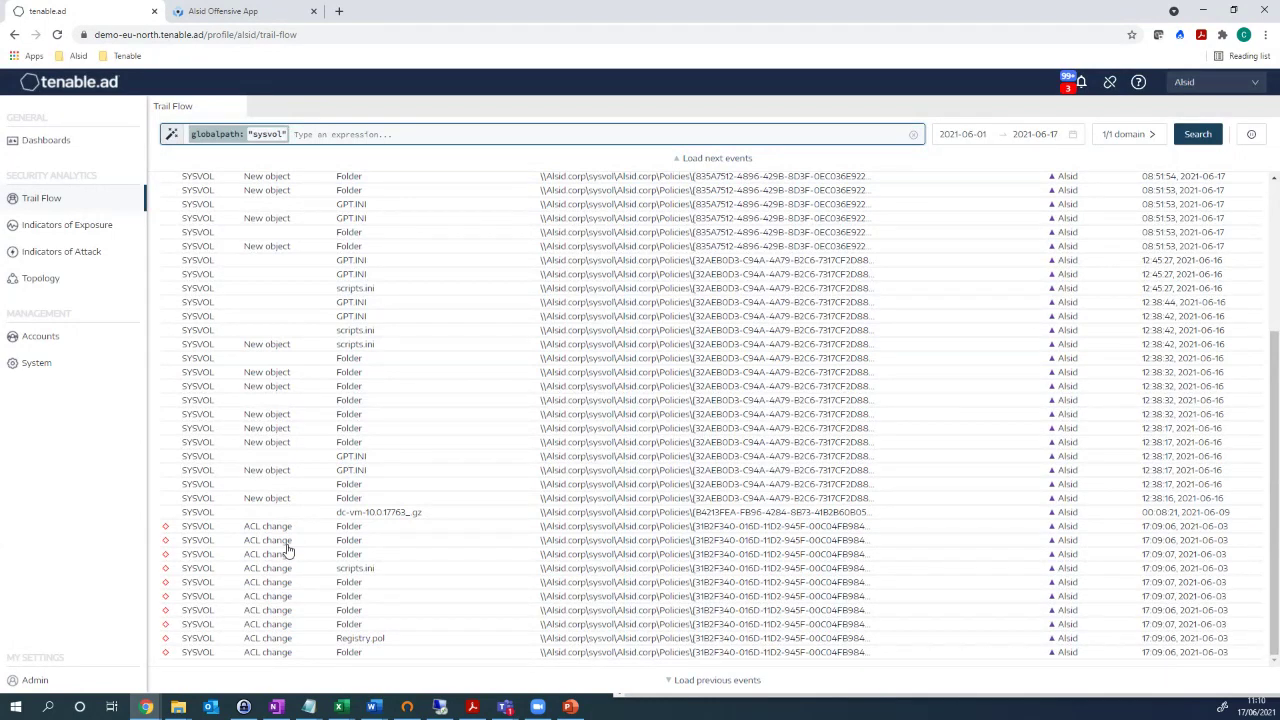
scroll(310, 545, "up", 3)
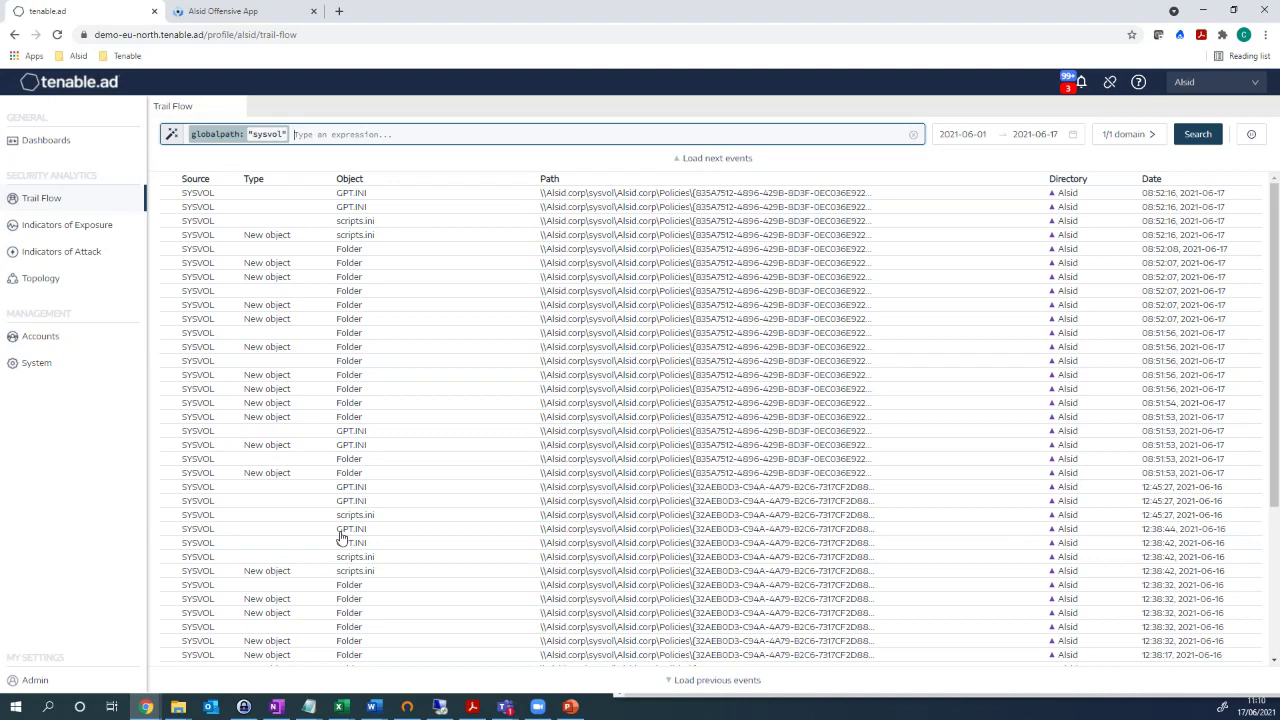
left_click(277, 240)
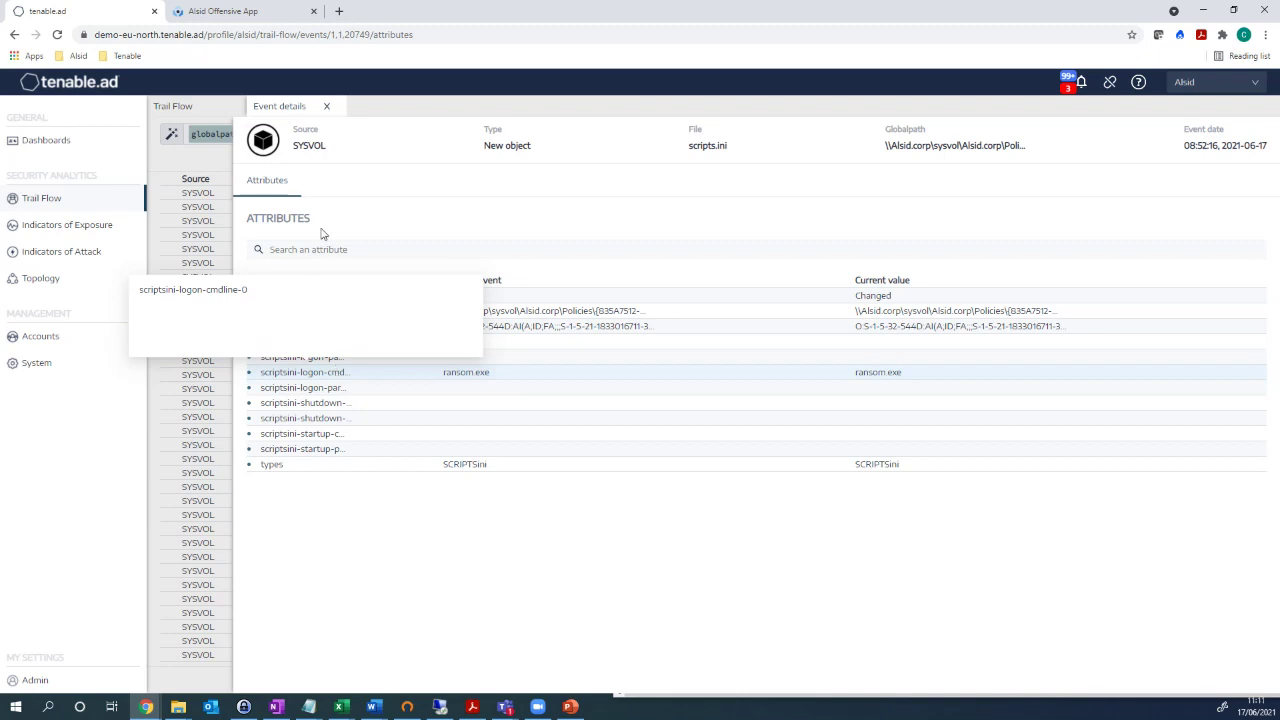
left_click(326, 106)
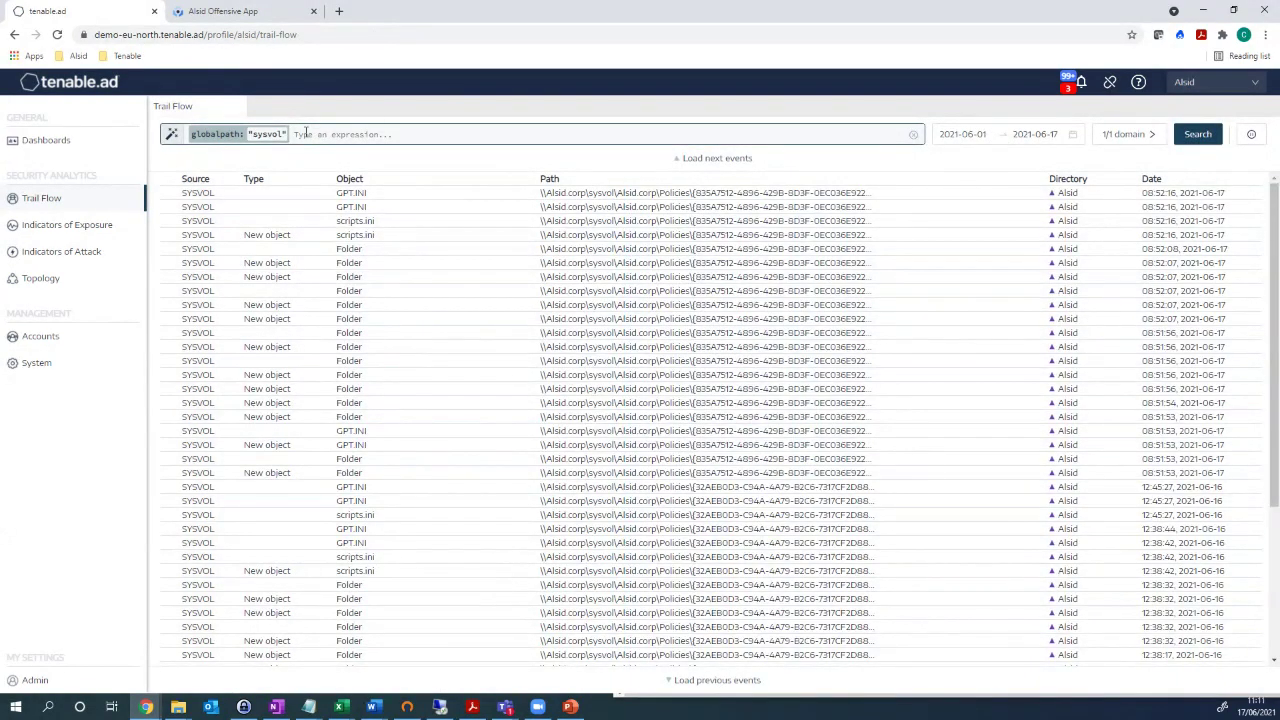
Clear the Trail Flow filter and open the query expression editor to browse the attributes available for a rule.
left_click(912, 137)
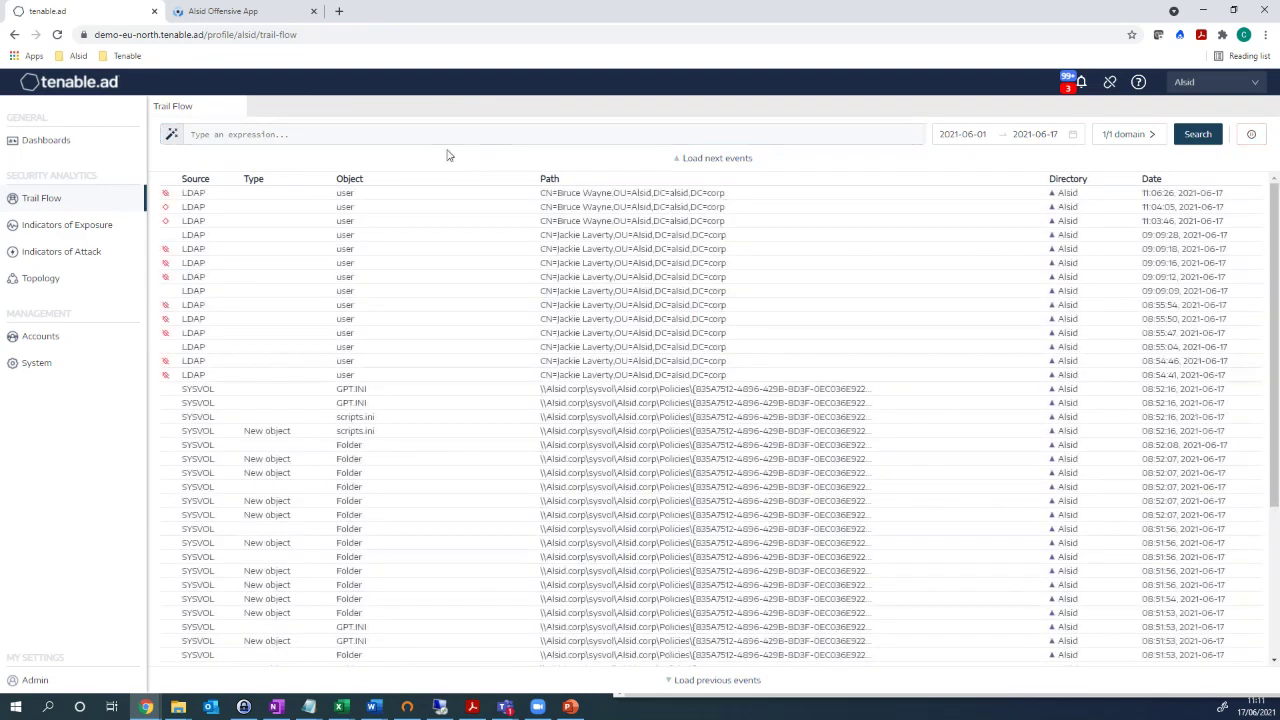
left_click(172, 137)
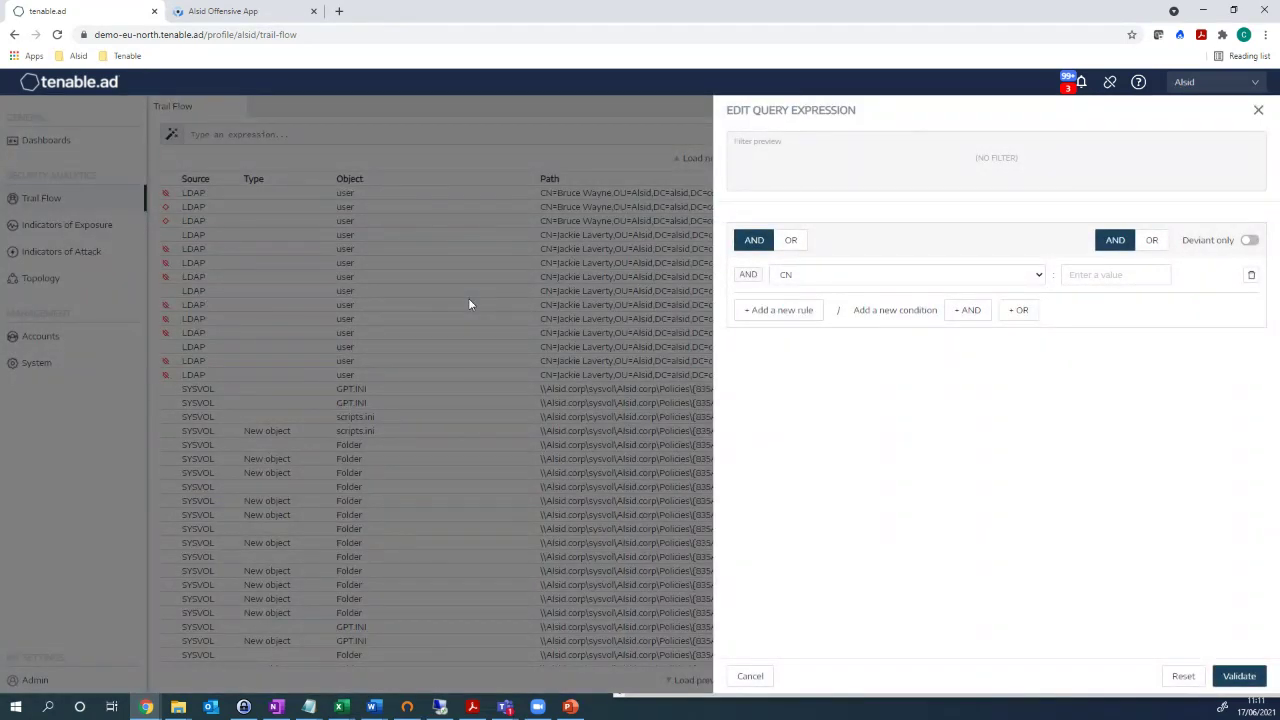
left_click(925, 276)
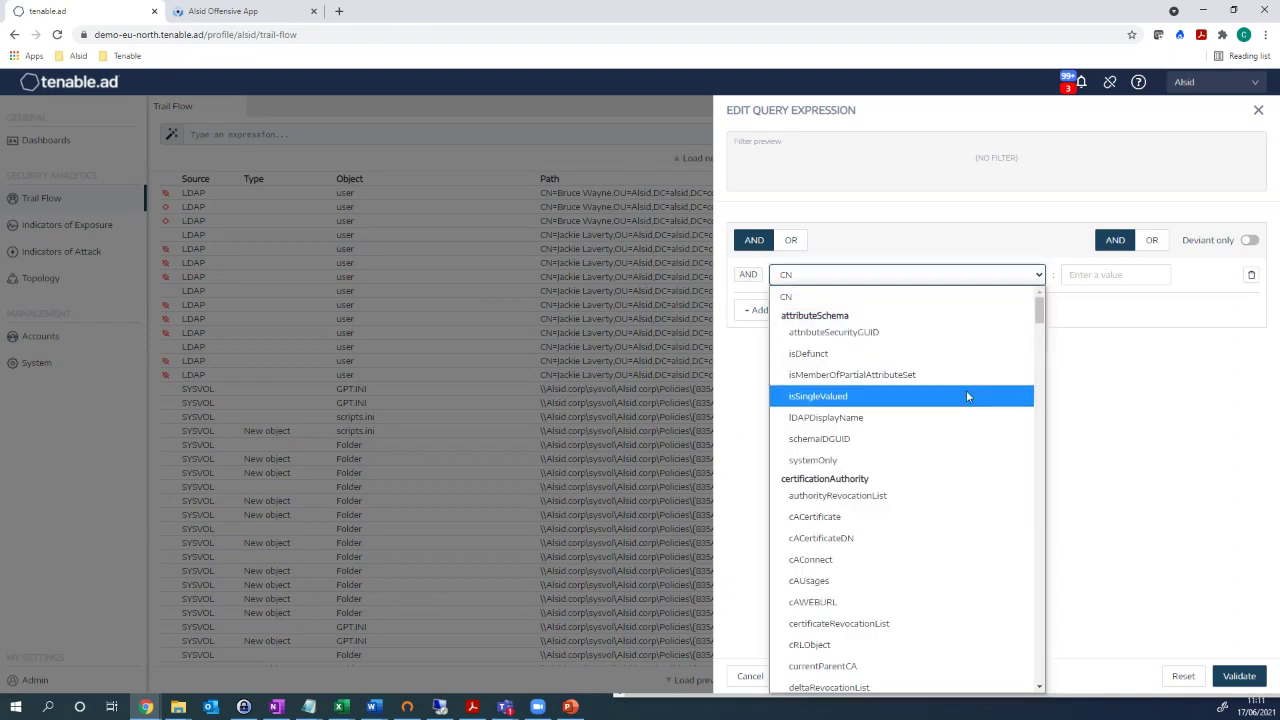
left_click_drag(1040, 316, 1043, 398)
left_click(1142, 444)
left_click(1087, 277)
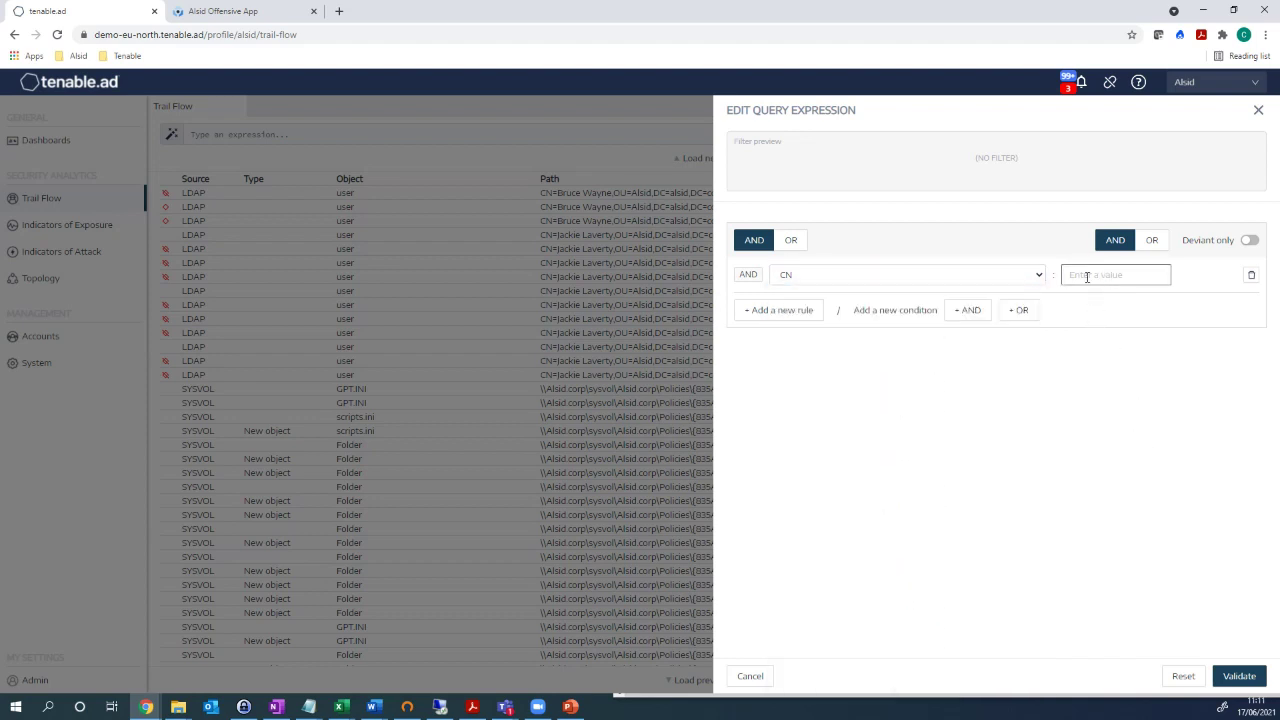
Try the AND/OR operators, add a second AND rule and a nested OR condition, and close the query editor without validating.
left_click(790, 242)
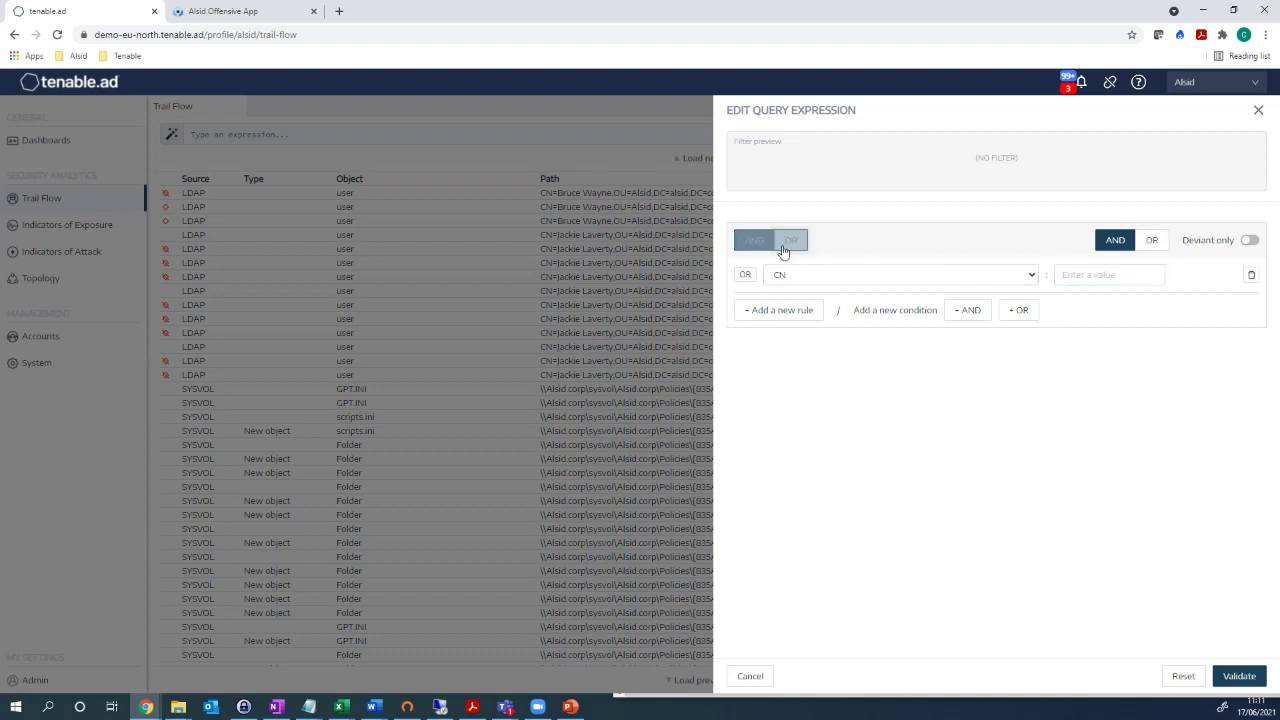
left_click(755, 241)
left_click(780, 310)
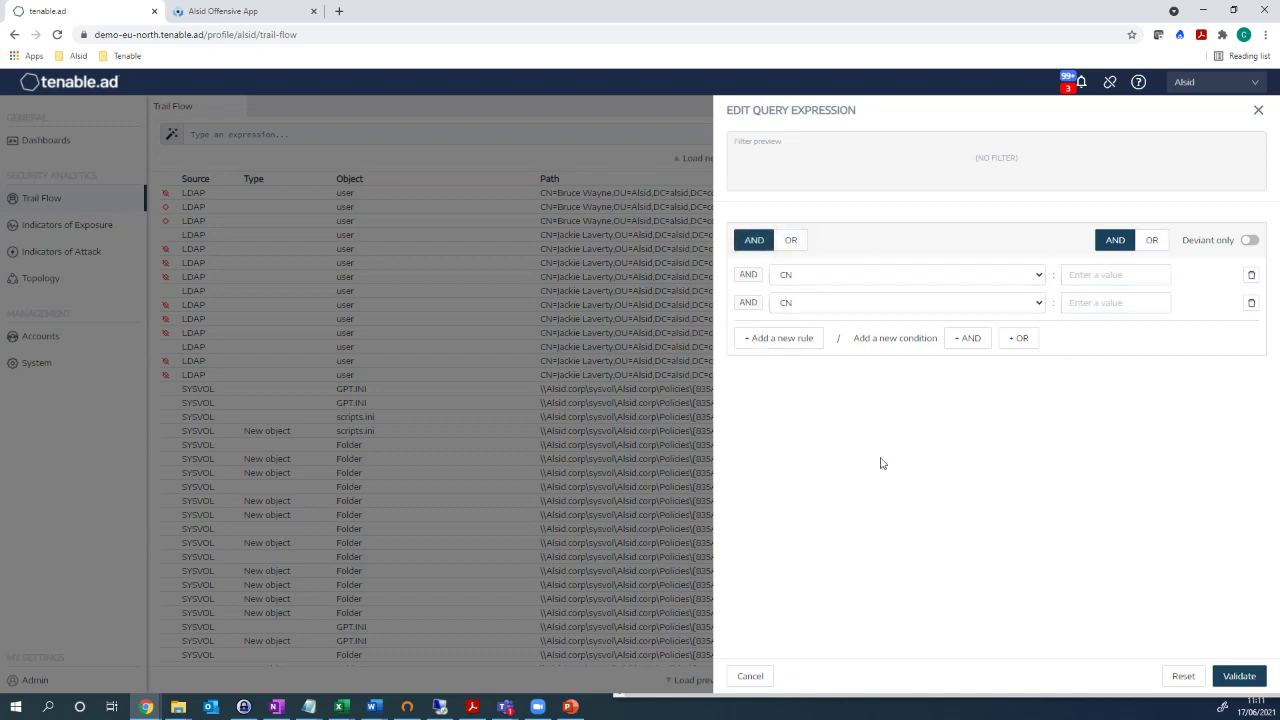
left_click(1019, 340)
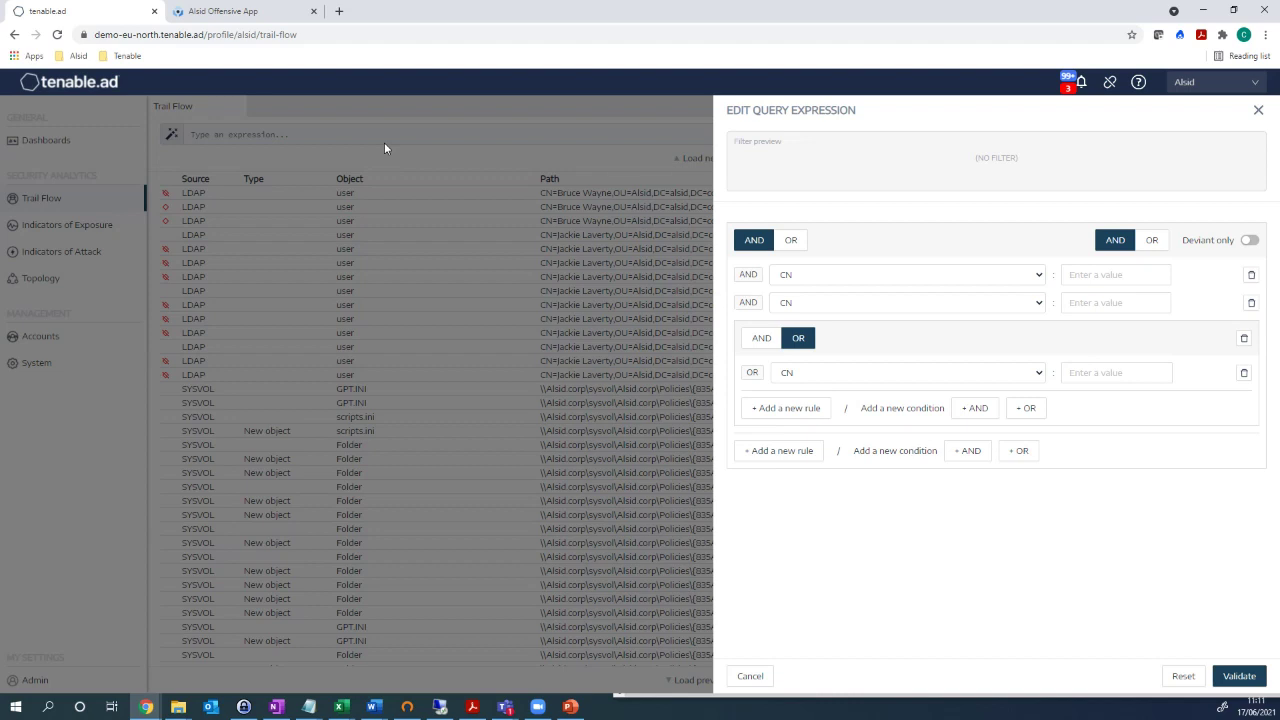
left_click(1258, 111)
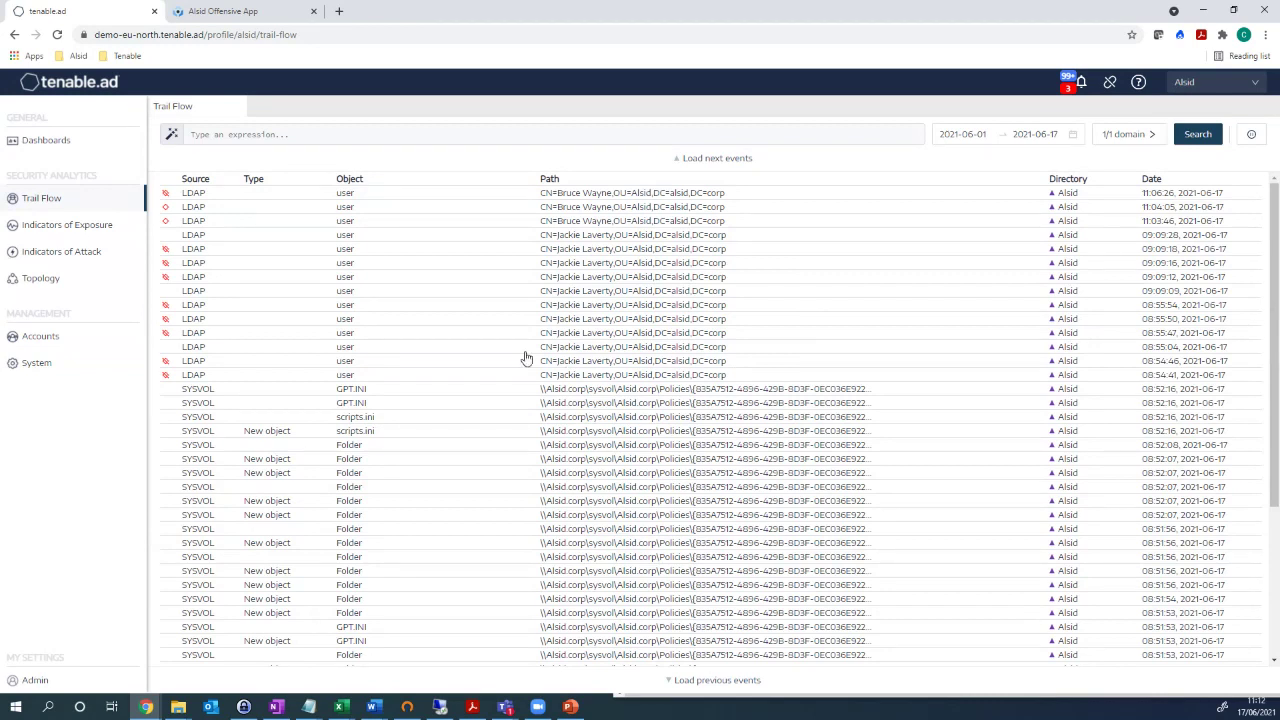
Open the SYSLOG alert list in the system configuration's alerting engine settings.
left_click(58, 374)
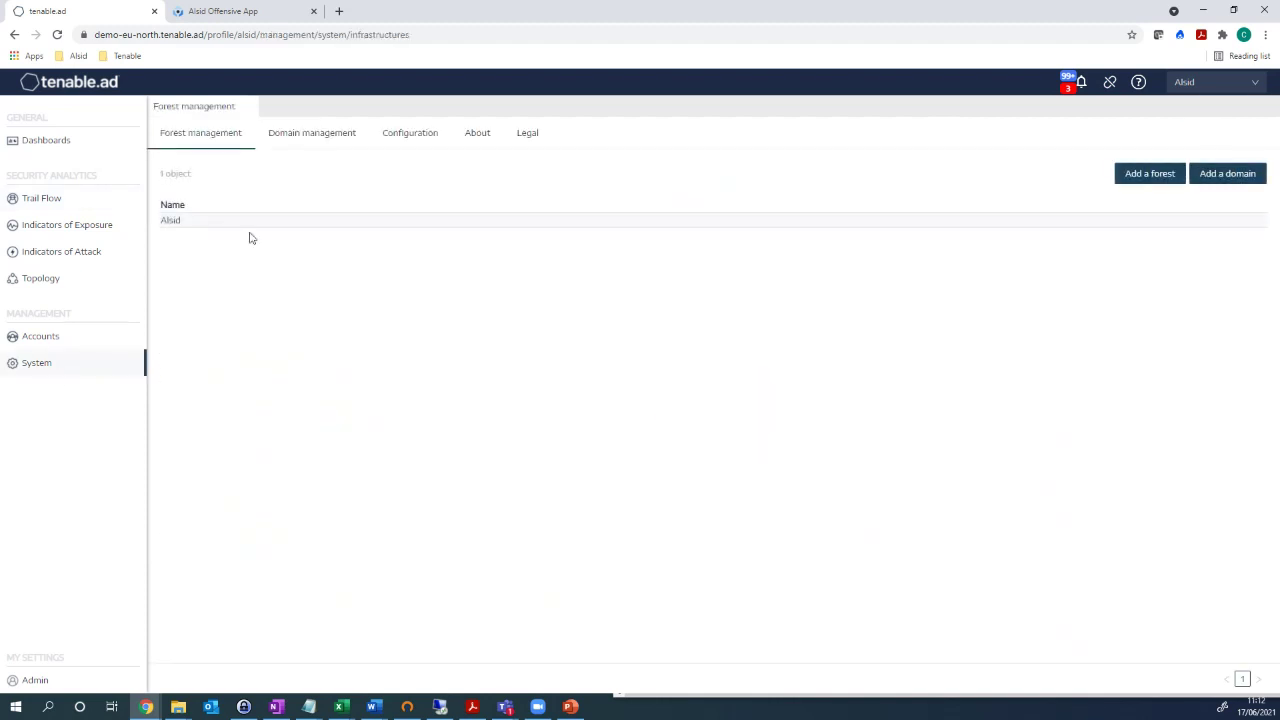
left_click(410, 140)
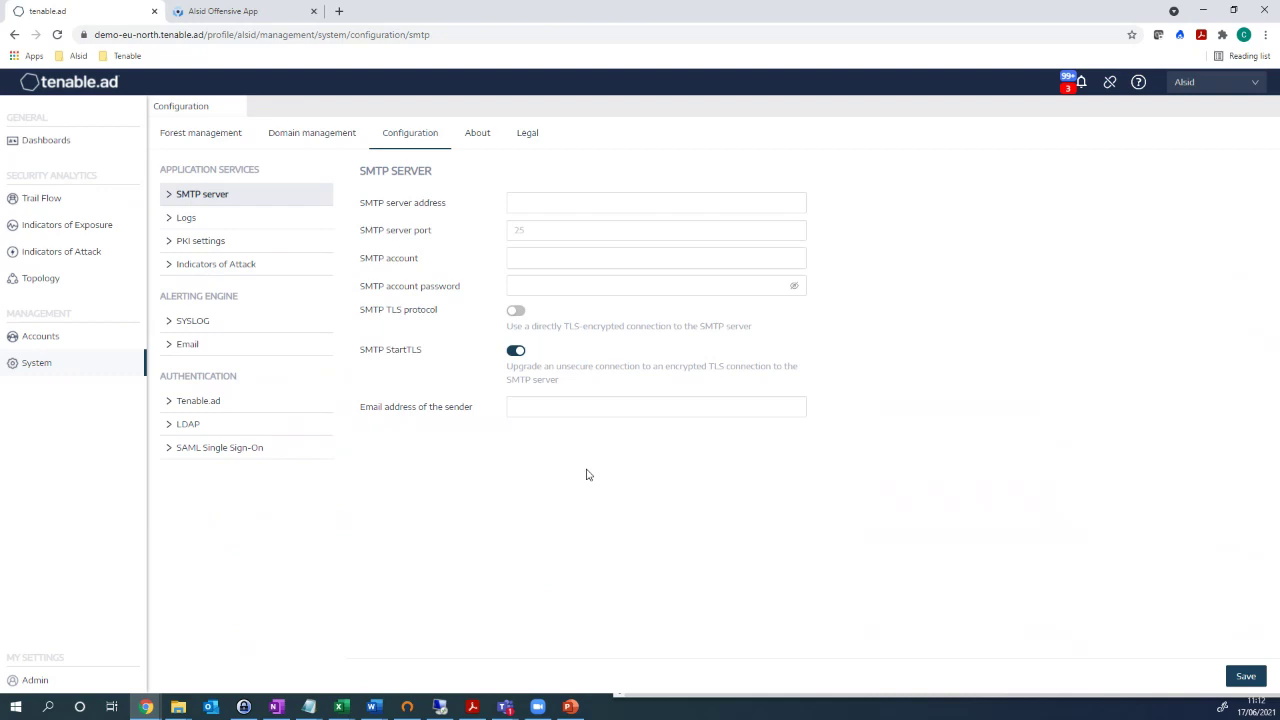
left_click(188, 321)
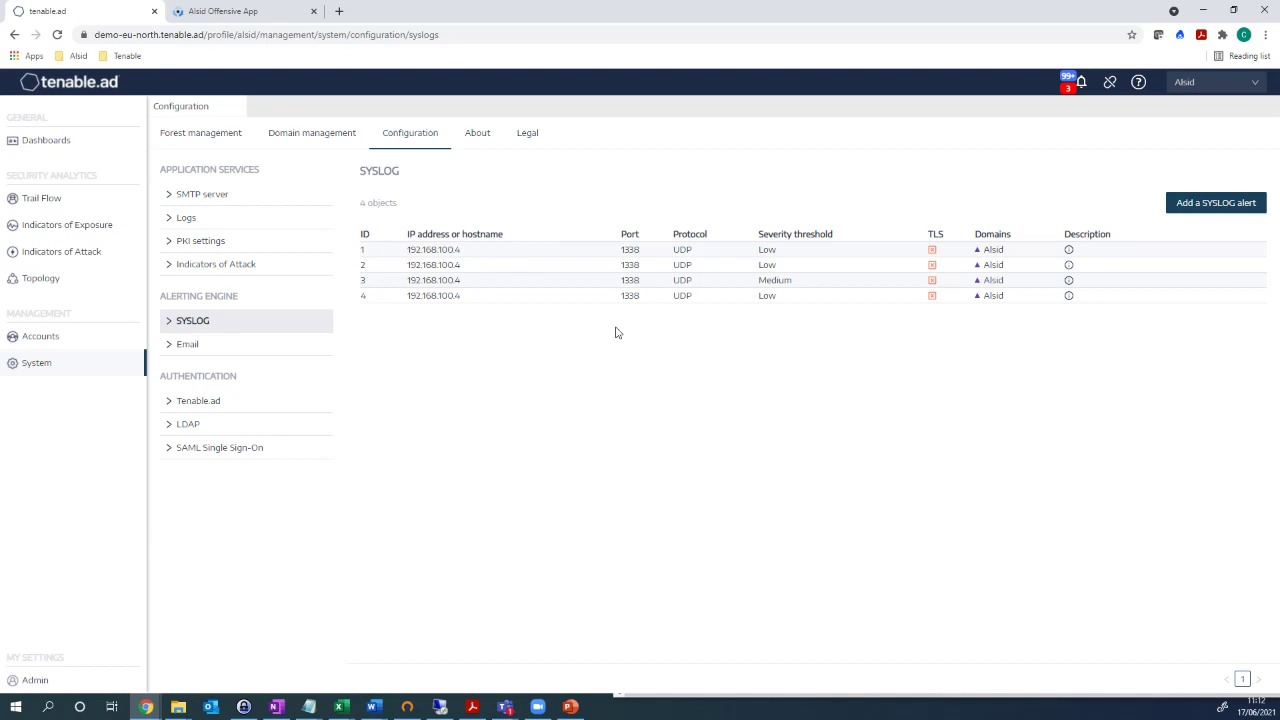
Open the first SYSLOG alert, review its trigger options and critical Indicators of Exposure, and close it without saving.
mouse_move(1172, 252)
left_click(1244, 251)
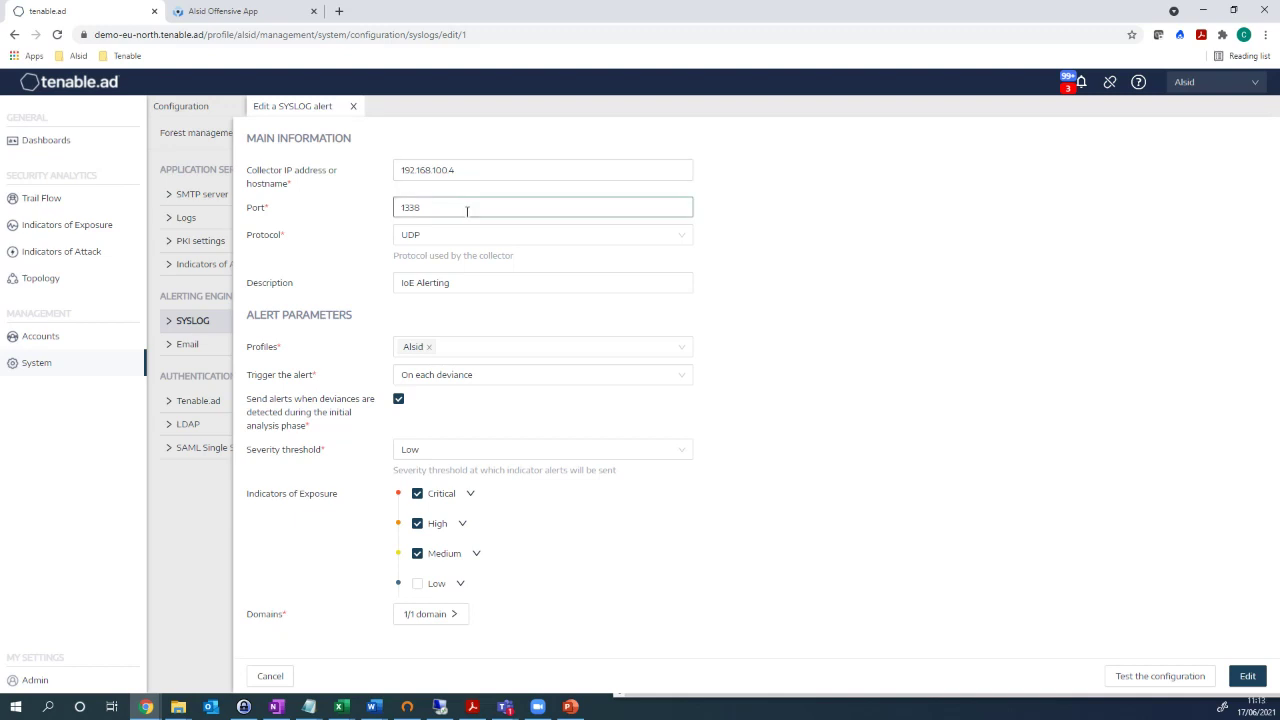
left_click(519, 382)
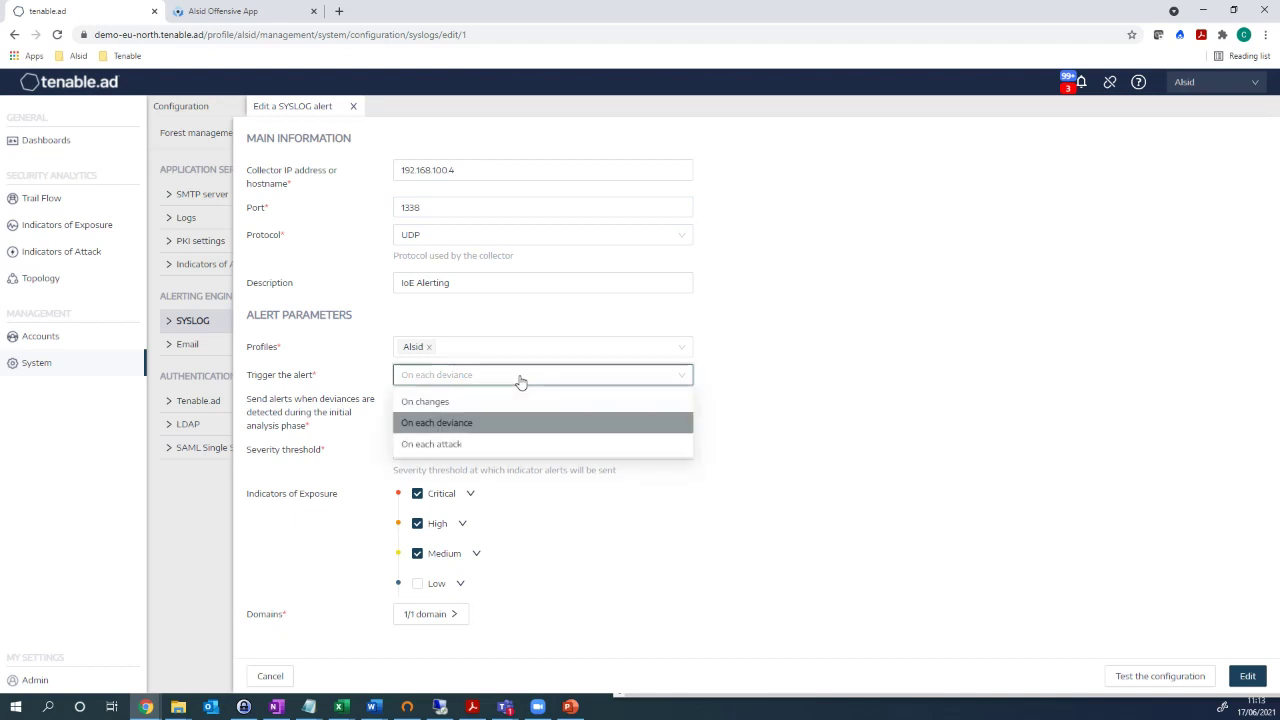
left_click(456, 426)
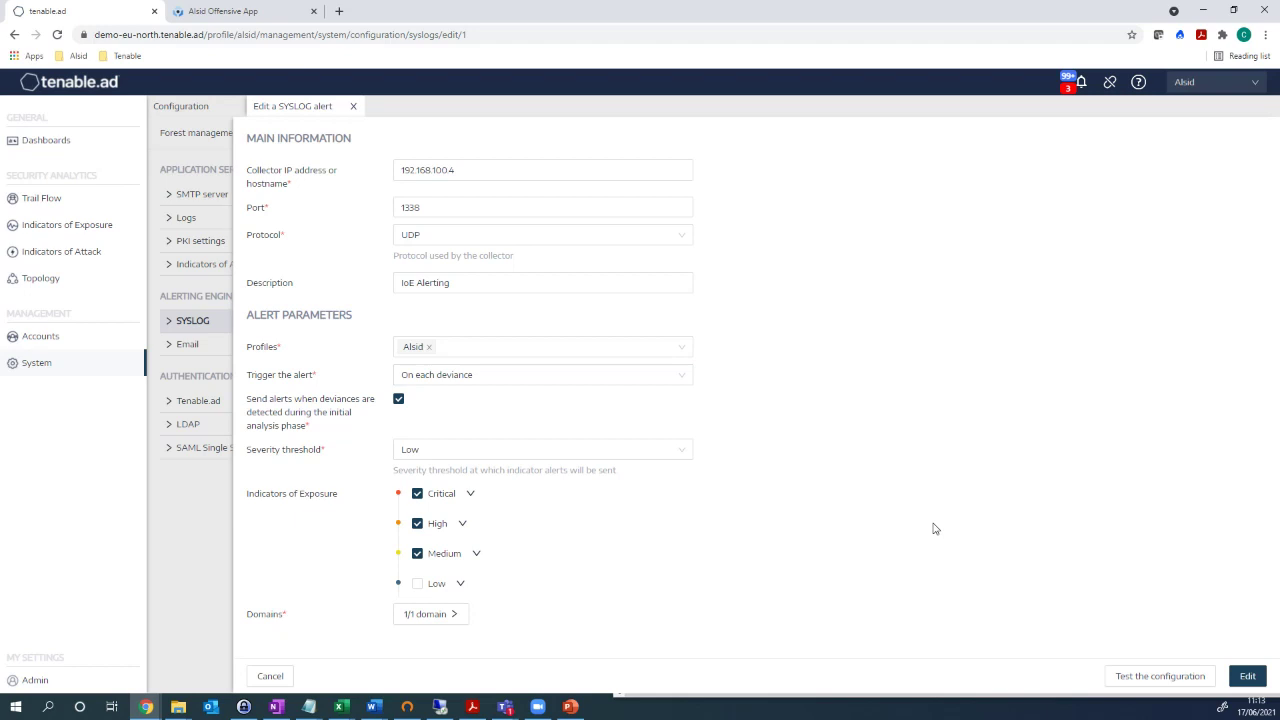
left_click(500, 493)
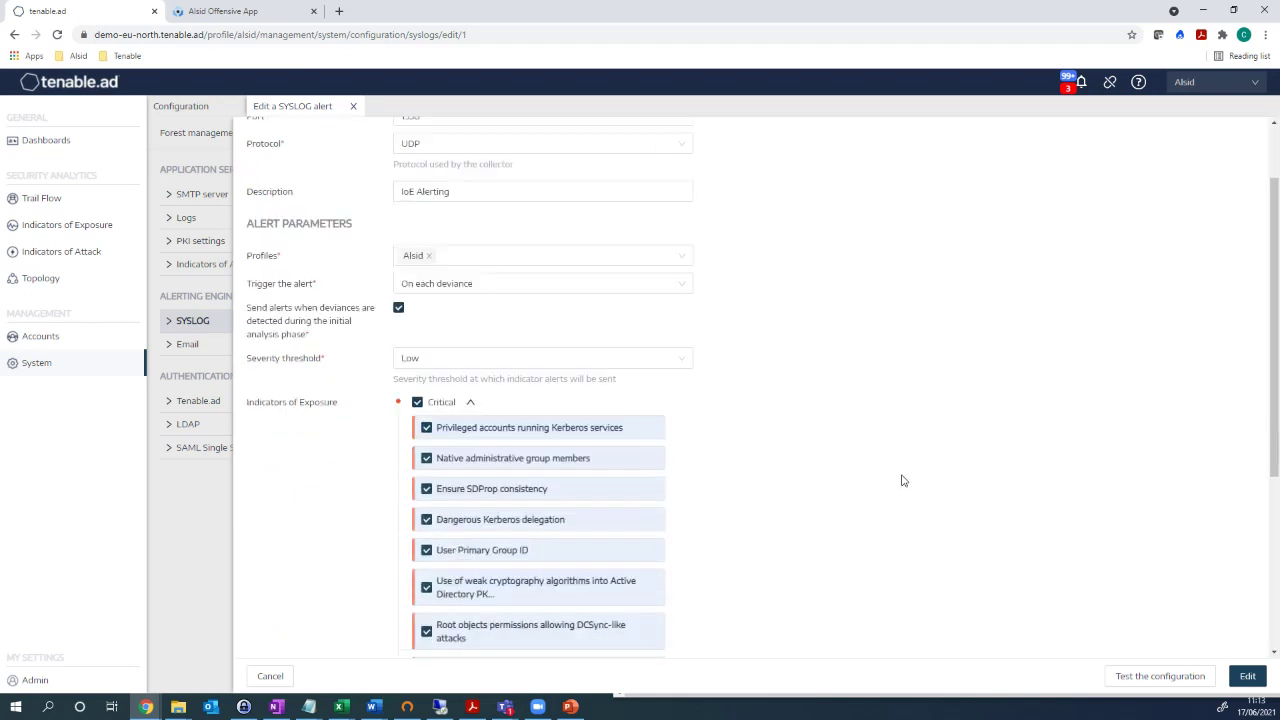
scroll(902, 481, "down", 2)
scroll(906, 481, "down", 1)
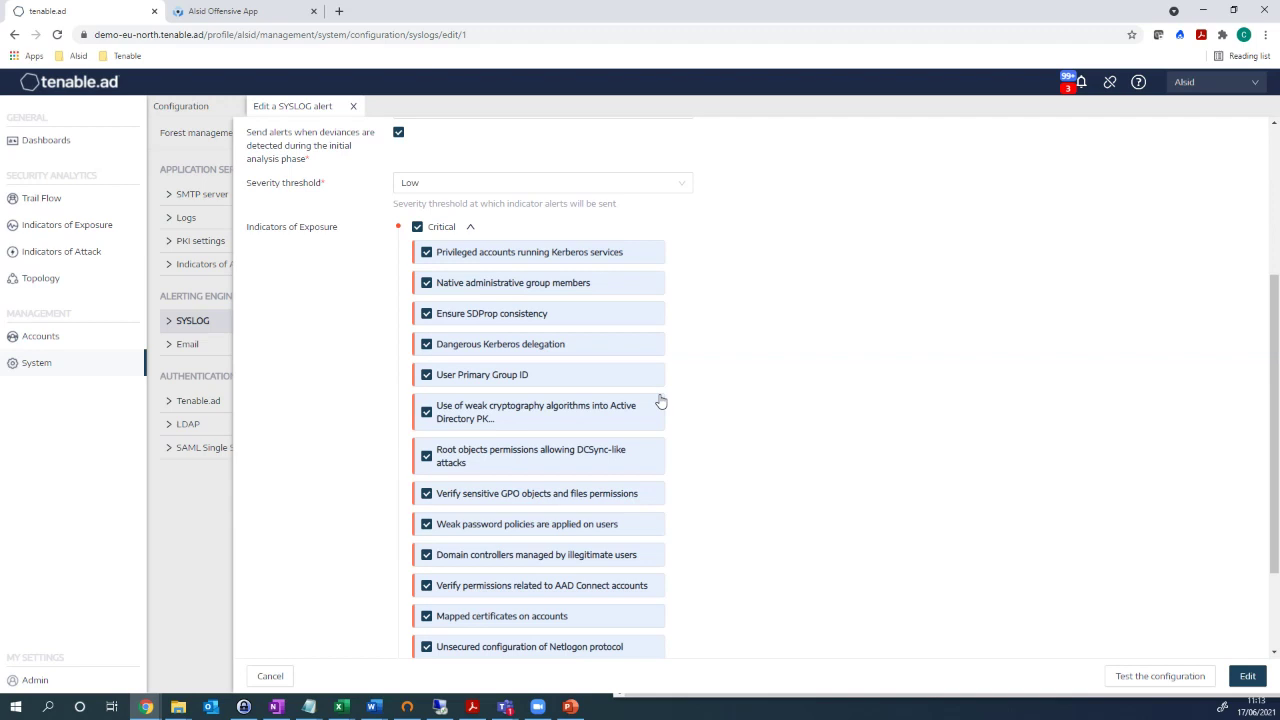
left_click(470, 226)
left_click(353, 106)
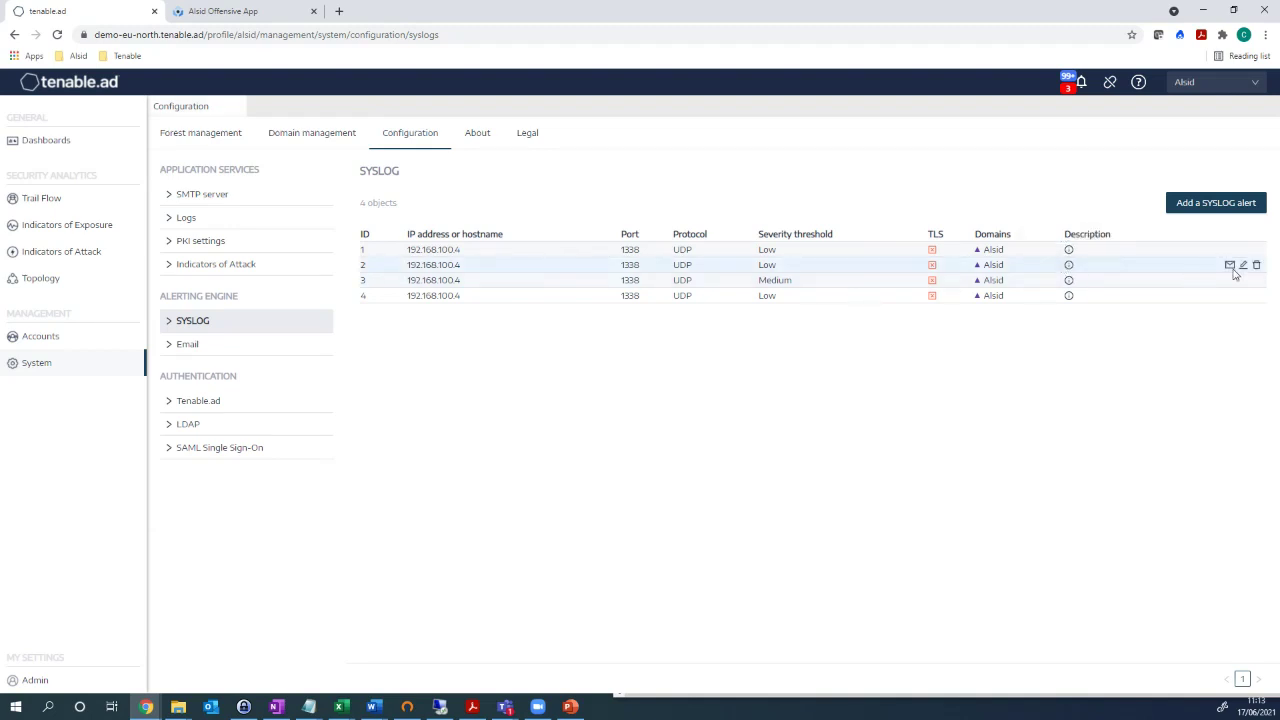
Open the second SYSLOG alert for editing and check its trigger options, keeping "On changes".
left_click(1240, 270)
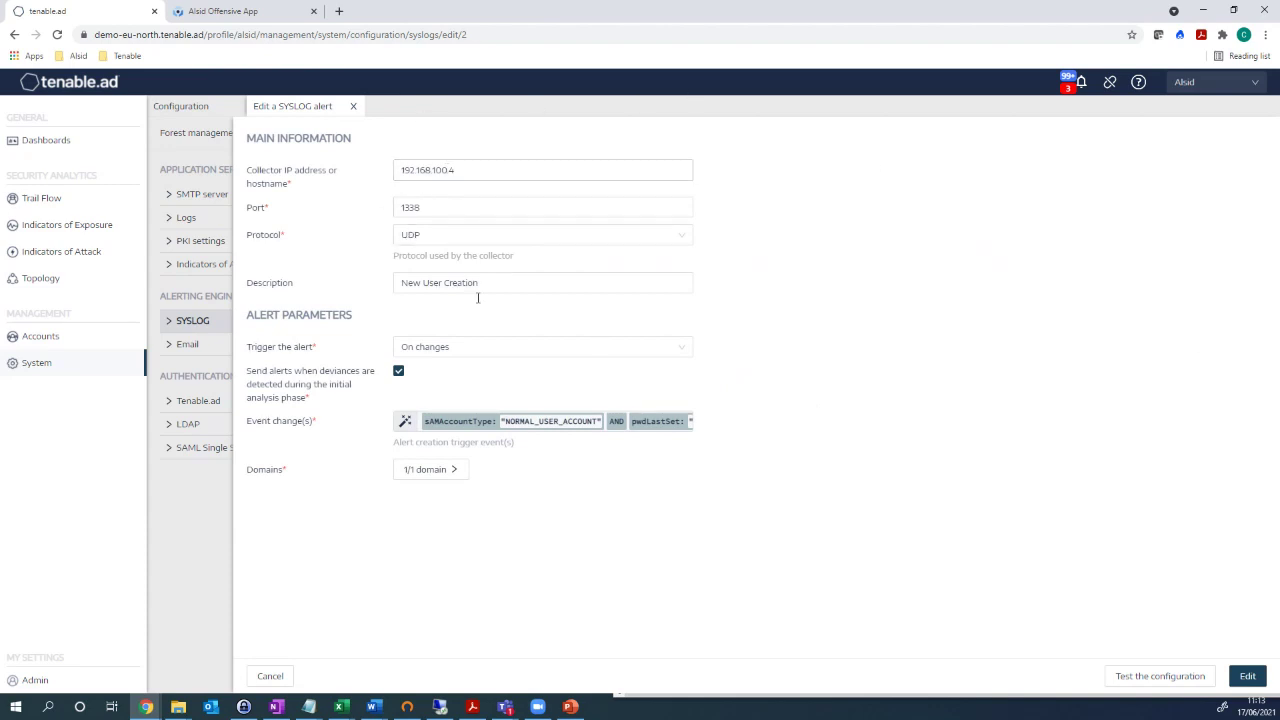
left_click(447, 350)
left_click(443, 375)
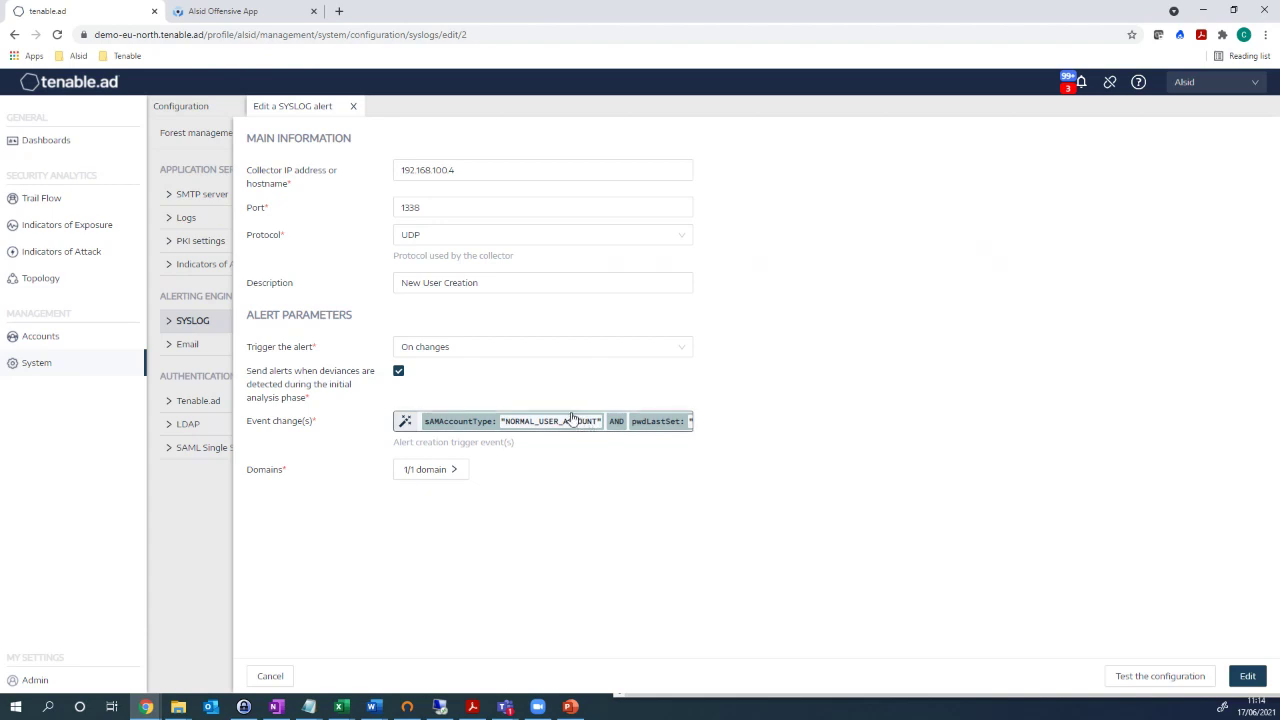
Read through the full event change expression of the New User Creation alert and close the alert without saving.
left_click(466, 423)
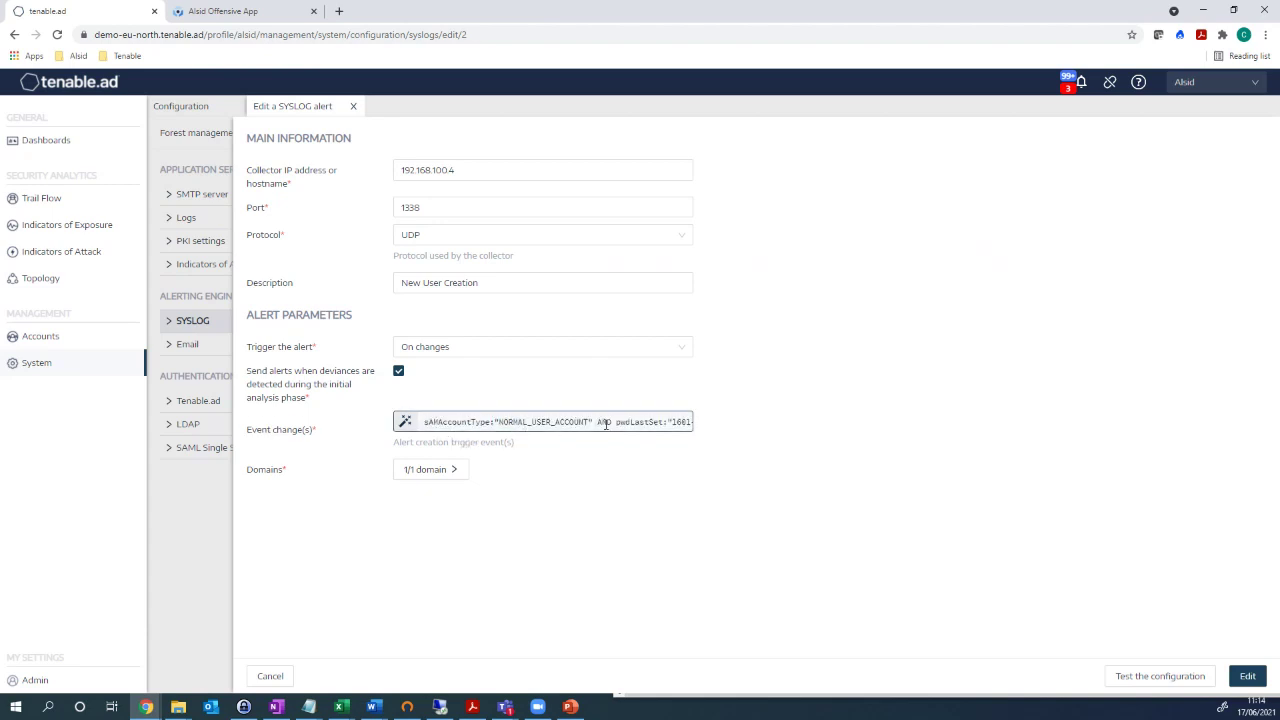
key("Right")
key("Right")
key("Right")
key("Right")
key("Right")
key("Right")
key("Right")
key("Right")
key("Right")
key("Right")
key("Right")
key("Right")
key("Right")
key("Right")
key("Right")
key("Right")
key("Right")
key("Right")
key("Right")
key("Right")
key("Right")
key("Right")
key("Right")
key("Right")
key("Right")
key("Right")
key("Right")
key("Right")
key("Right")
key("Right")
key("Right")
key("Right")
key("Right")
key("Right")
key("Right")
key("Right")
key("Right")
type("u")
type("adPasswordTime:\"1601-01-01T00:00:00.0000000")
type("Z")
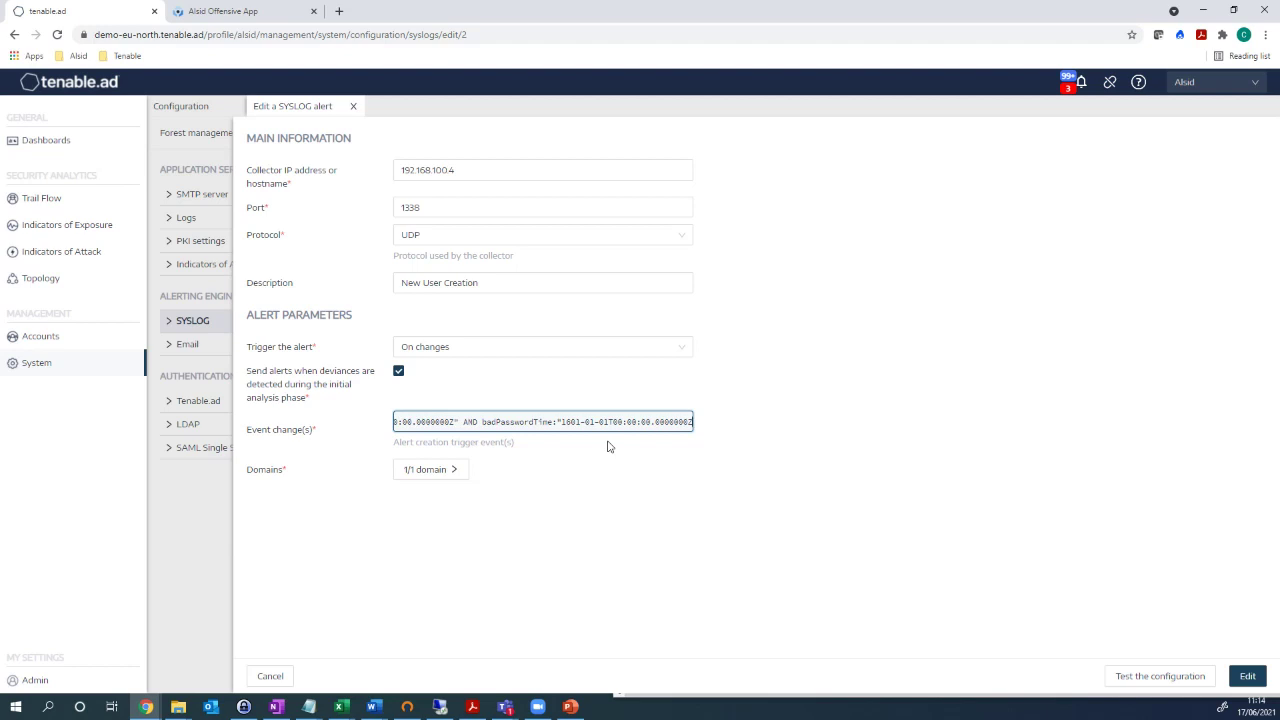
left_click(772, 464)
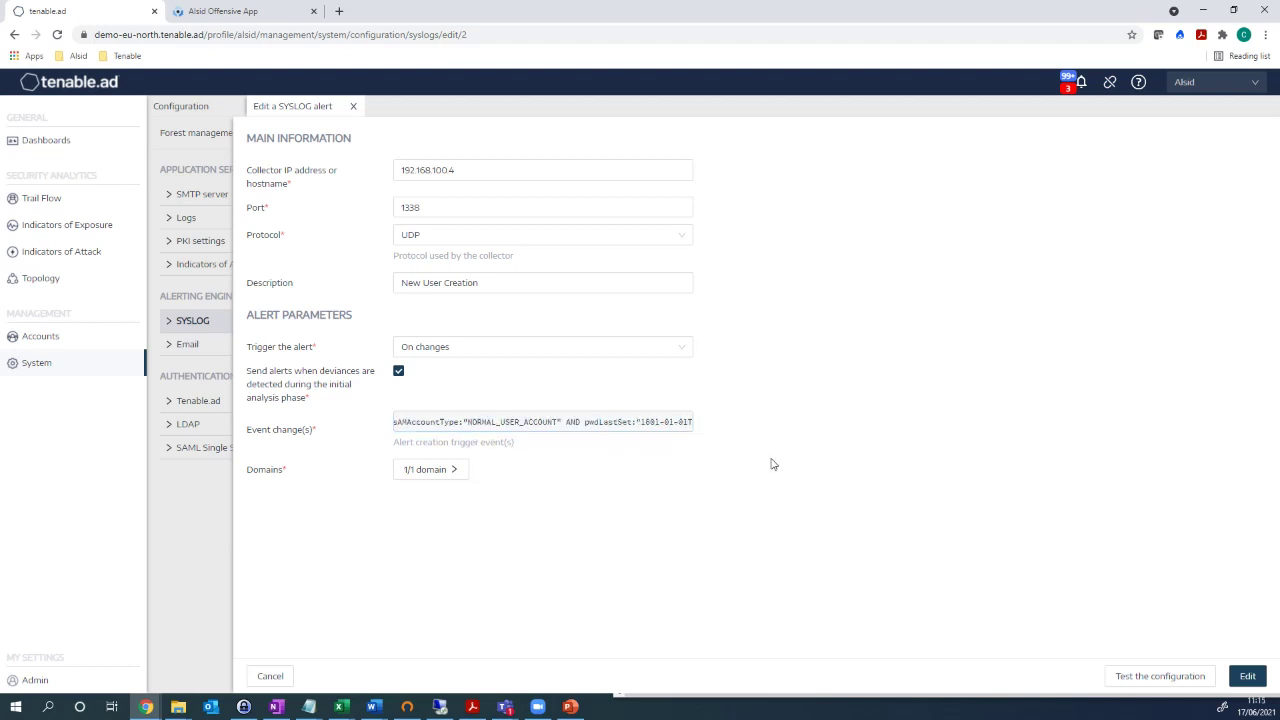
left_click(353, 108)
Open the IoA Alerting SYSLOG alert, review its trigger and its critical and medium Indicators of Attack, and close it.
mouse_move(1068, 288)
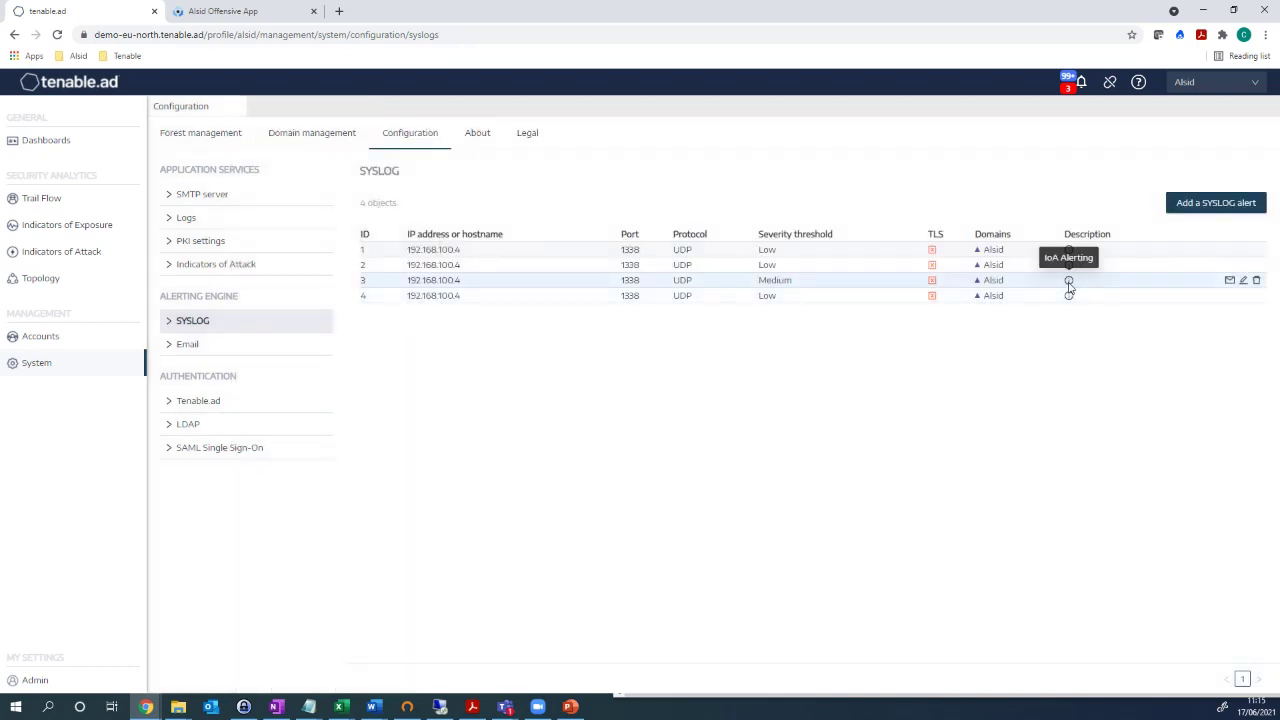
left_click(1243, 281)
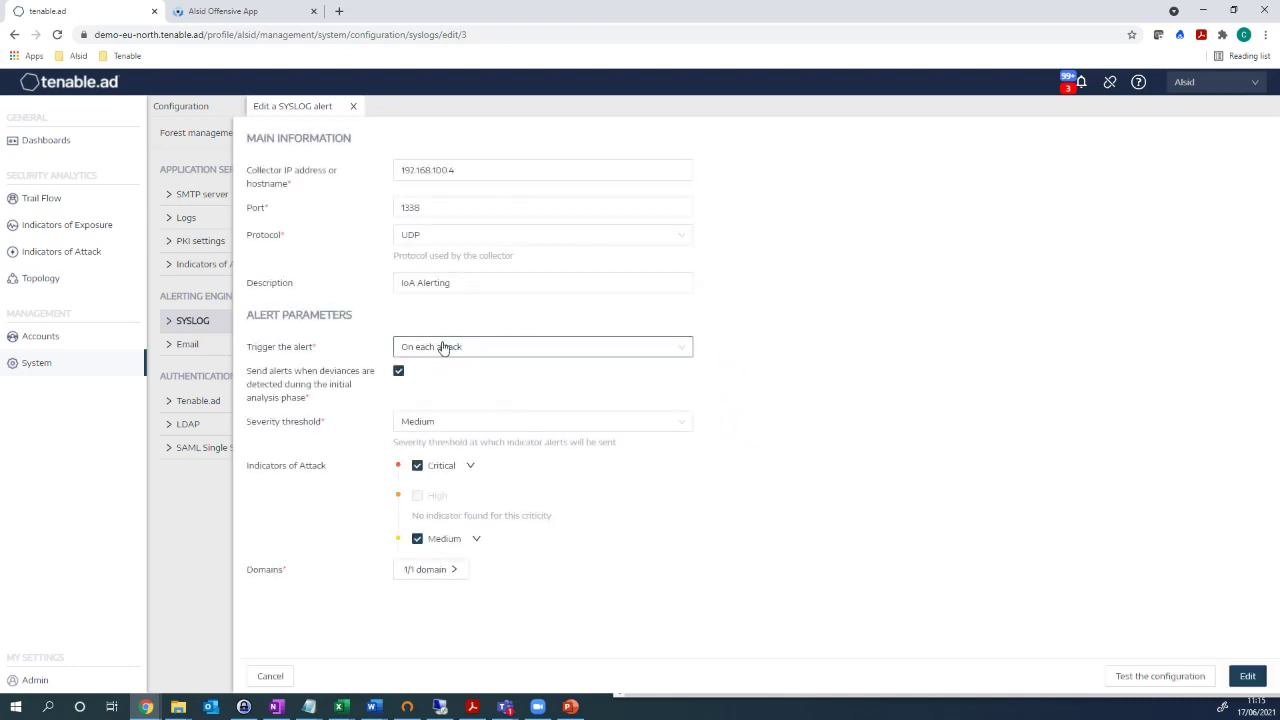
left_click(443, 347)
left_click(881, 395)
left_click(470, 465)
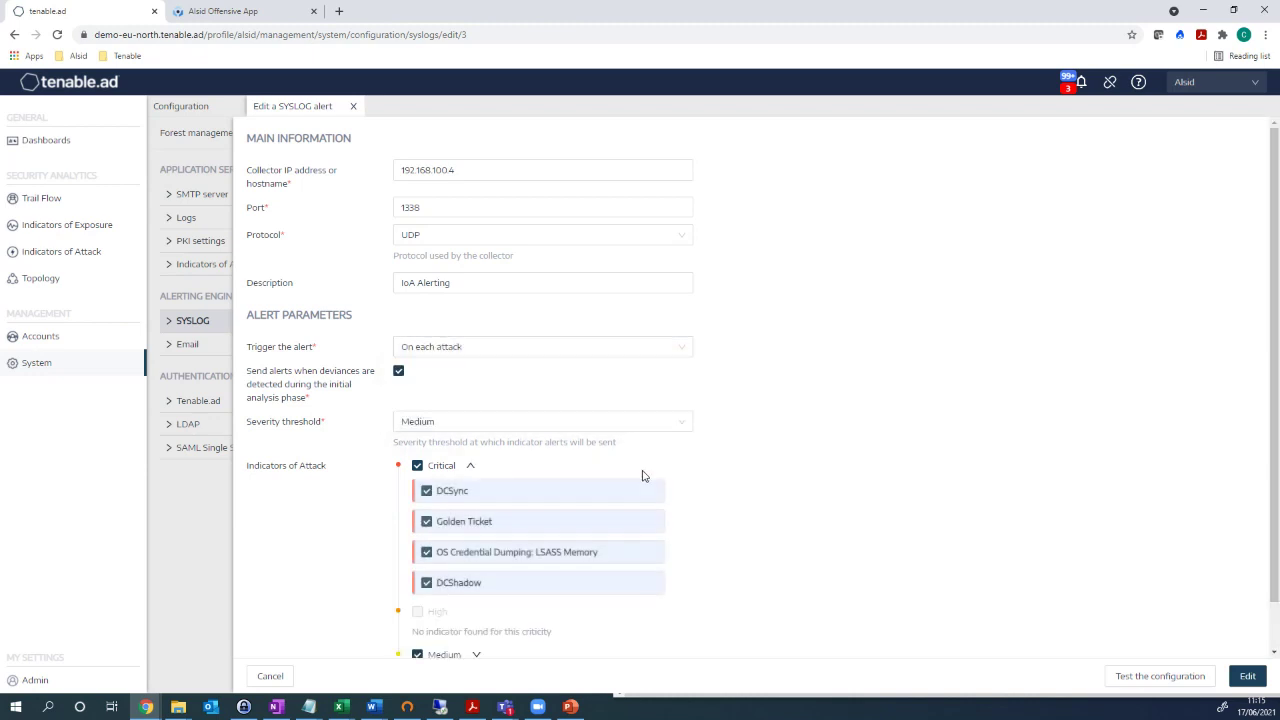
scroll(643, 476, "down", 2)
left_click(477, 603)
scroll(791, 563, "down", 2)
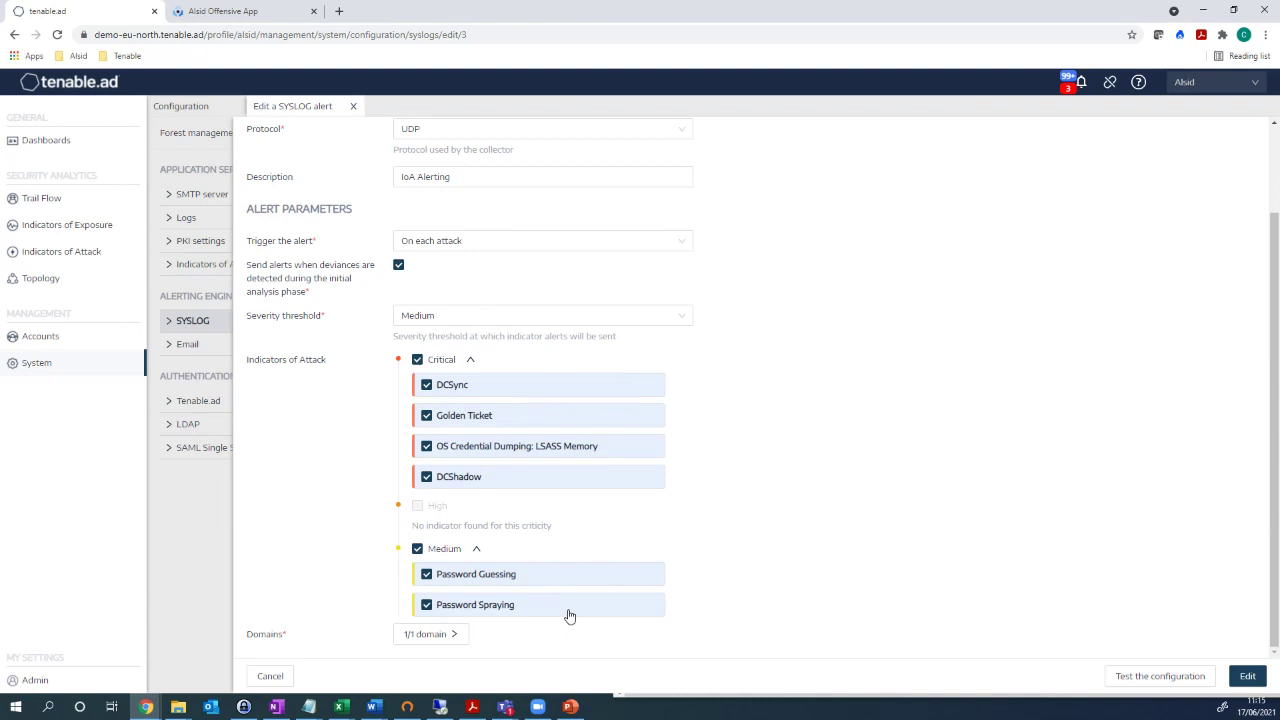
left_click(353, 106)
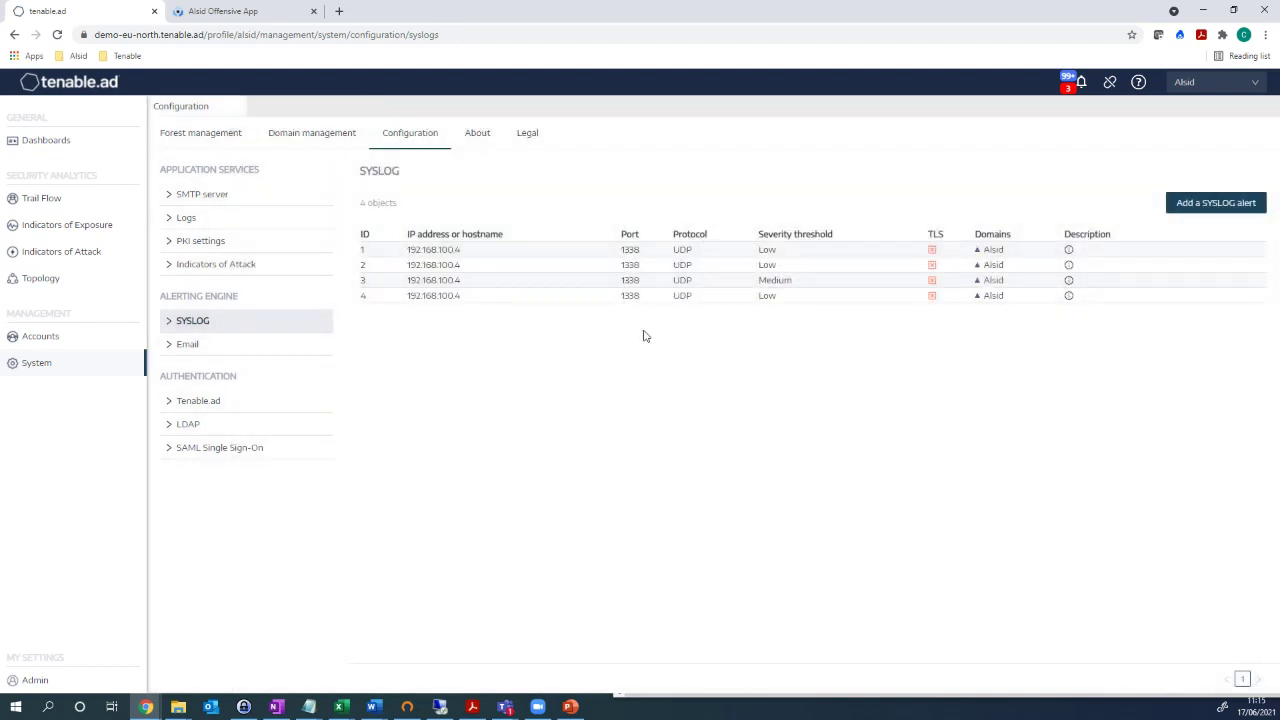